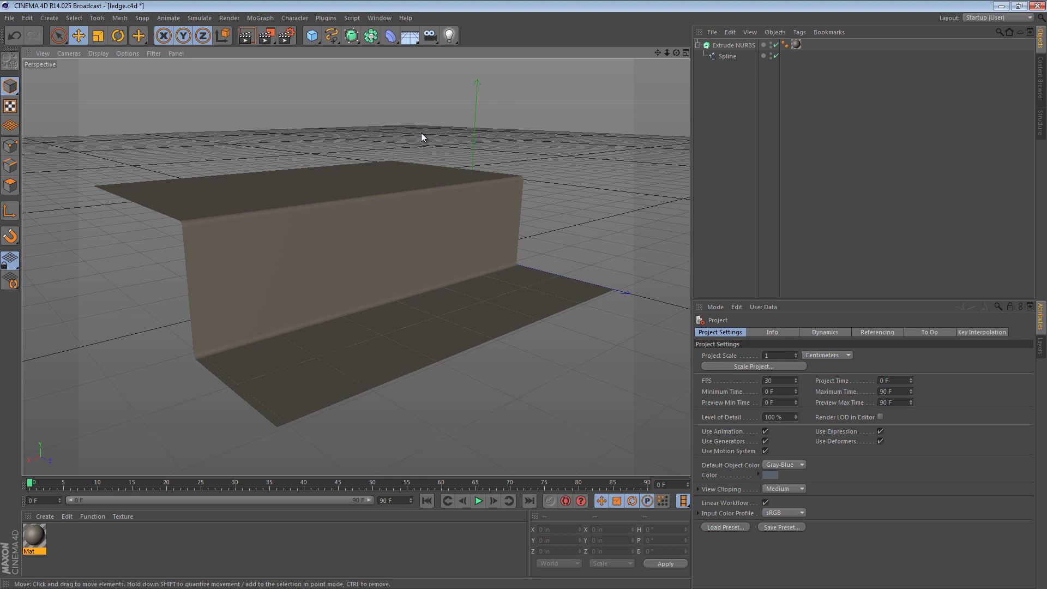
key(F2)
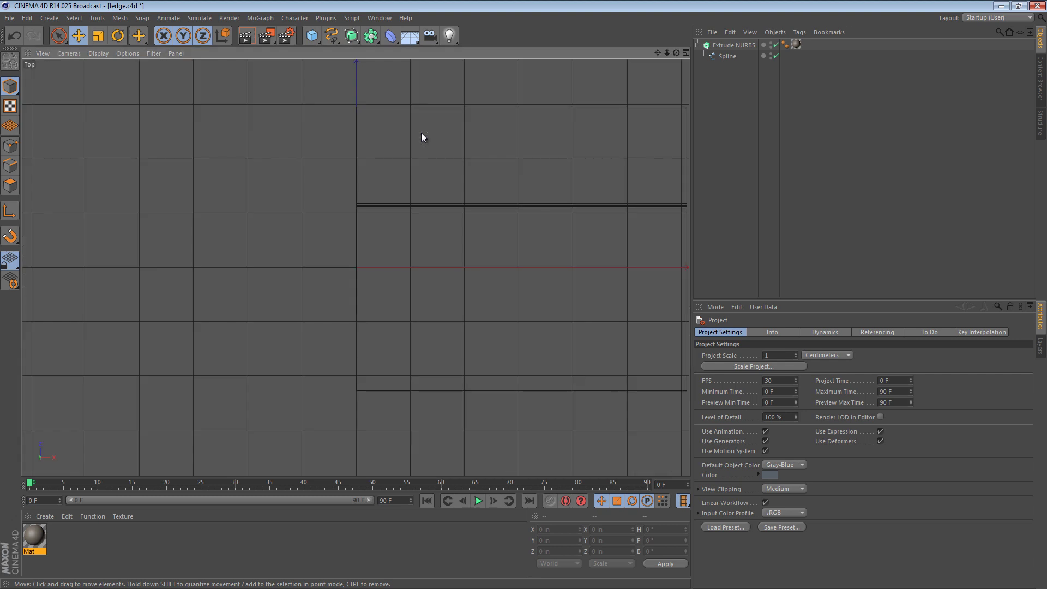
key(F1)
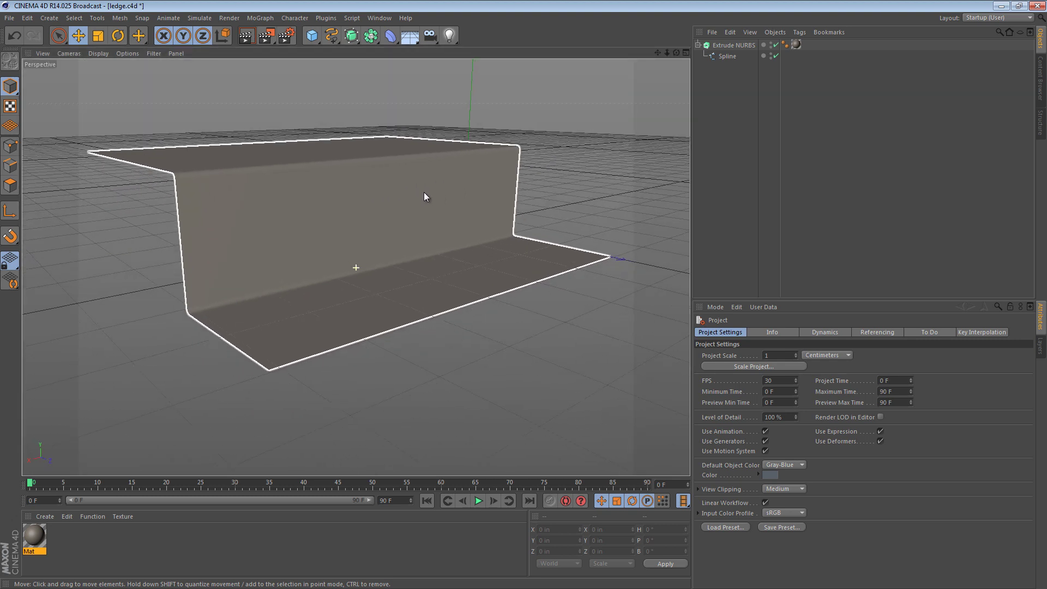
mouse_move(555, 188)
alt+mouse_down()
mouse_move(561, 199)
mouse_move(551, 199)
alt+mouse_up()
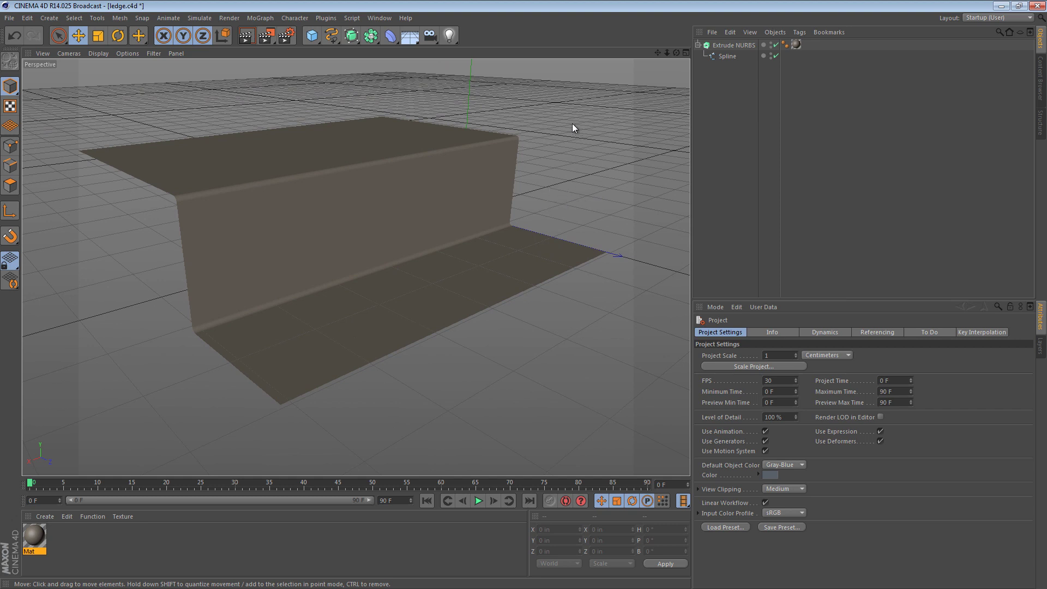
click(314, 37)
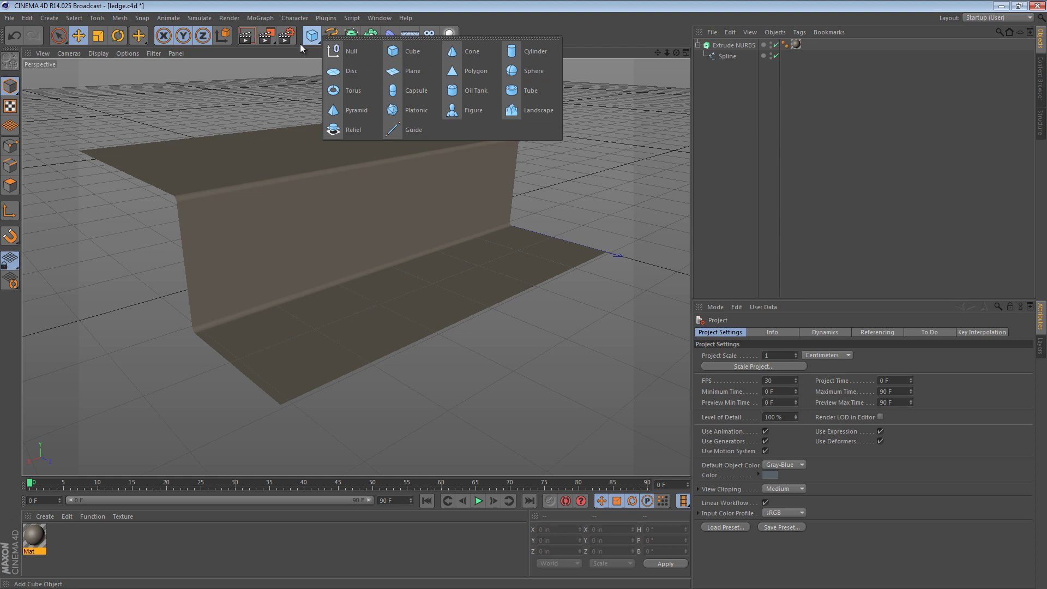
click(298, 51)
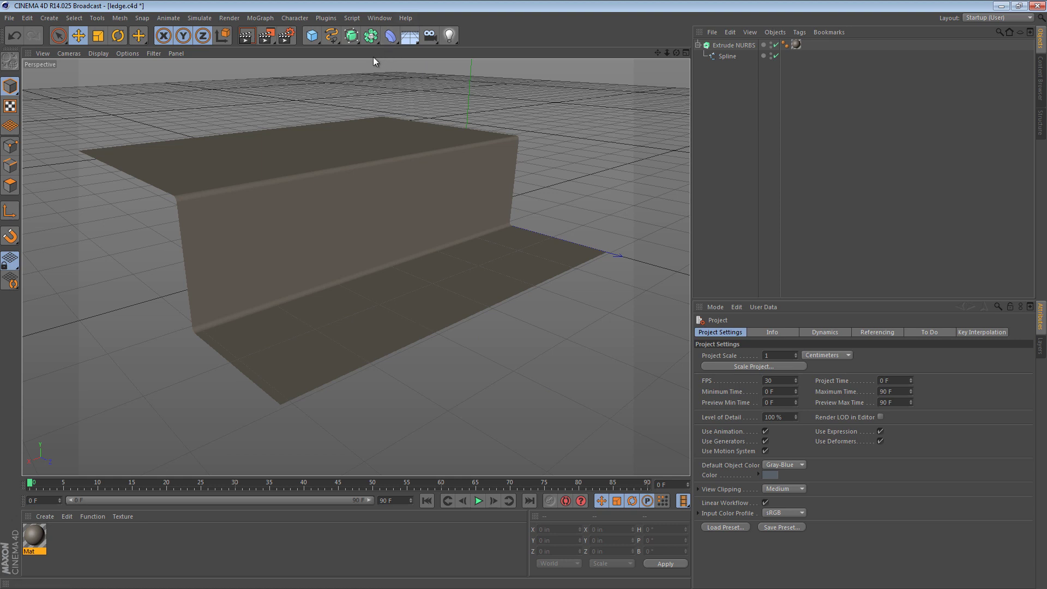
Step: Add a cylinder primitive and set its orientation to +Z
click(311, 35)
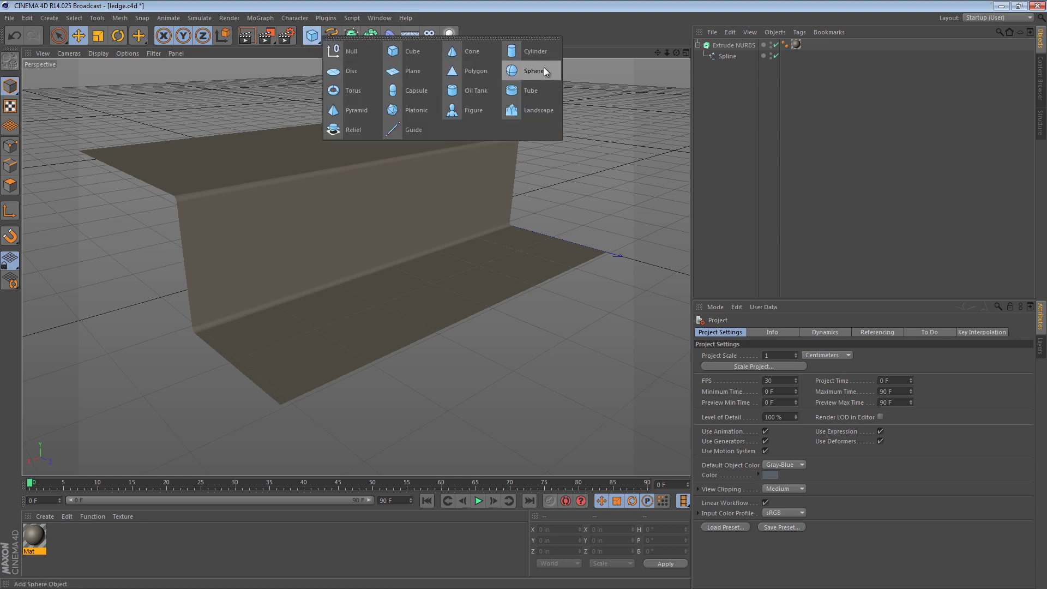
click(532, 51)
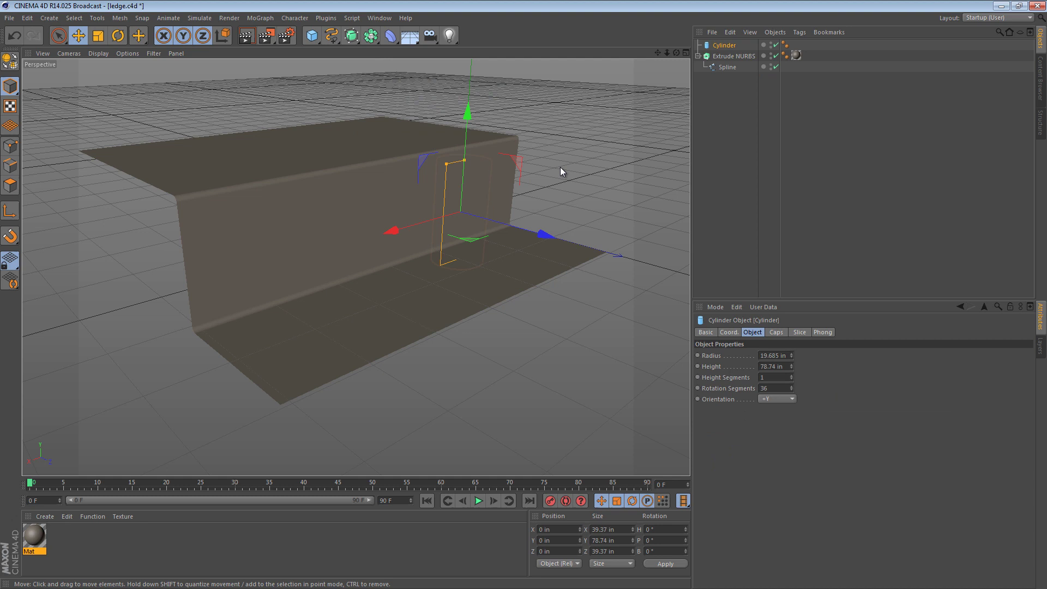
click(782, 398)
click(777, 453)
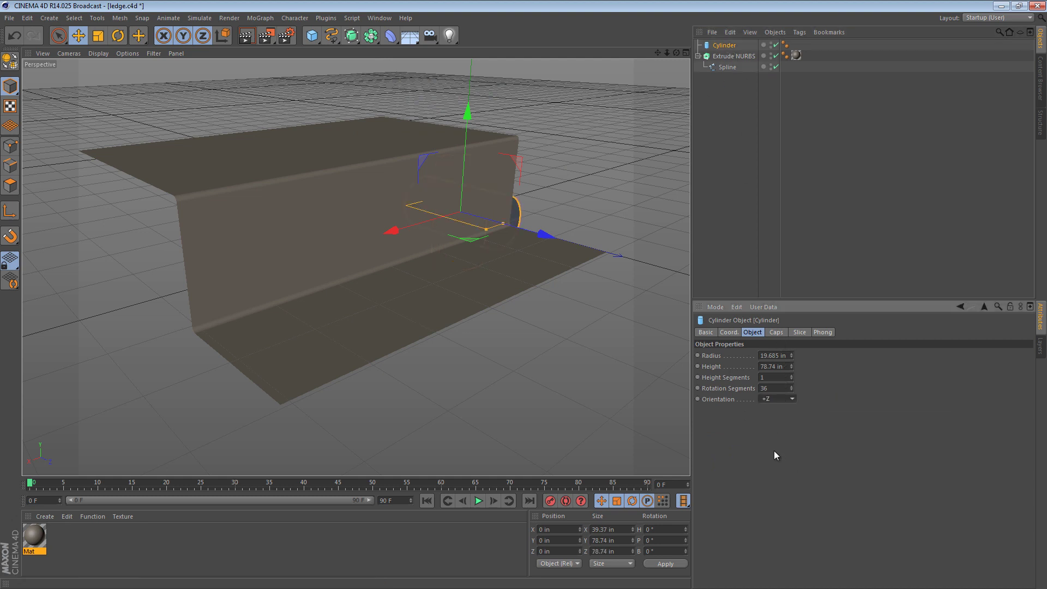
Step: Reshape the cylinder into a long, thin rod with about a 0.84 in radius and 189 in height
alt+drag(458, 205, 122, 205)
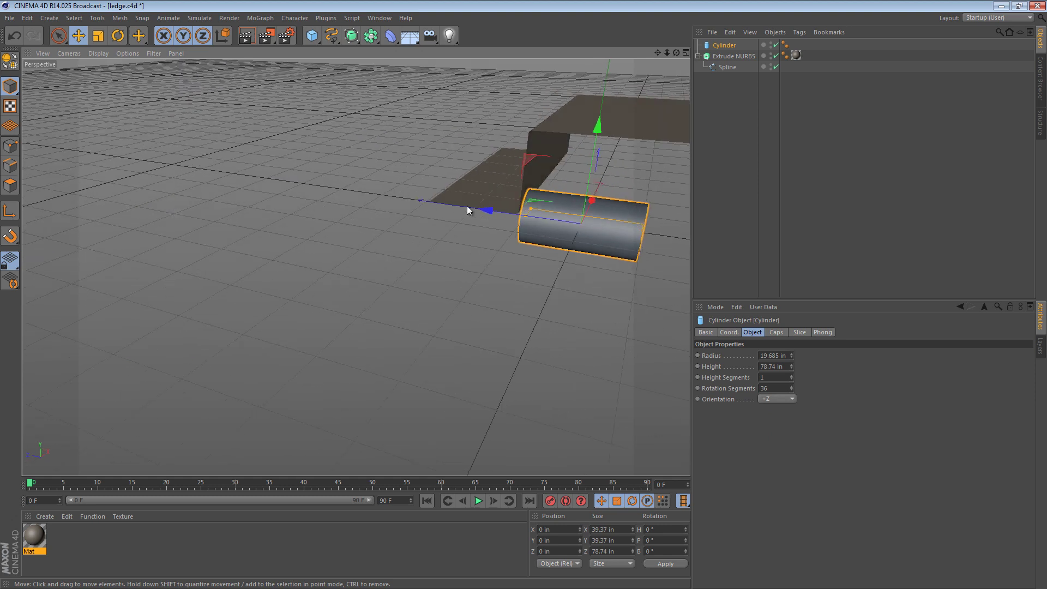
alt+middle_drag(467, 207, 228, 199)
alt+right_drag(282, 200, 377, 211)
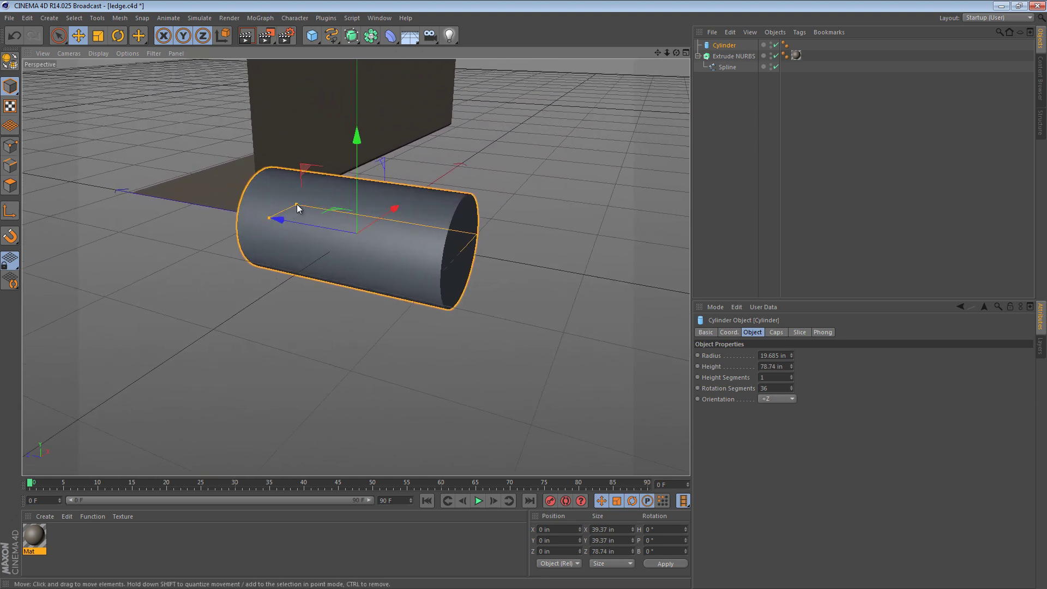
drag(298, 208, 168, 203)
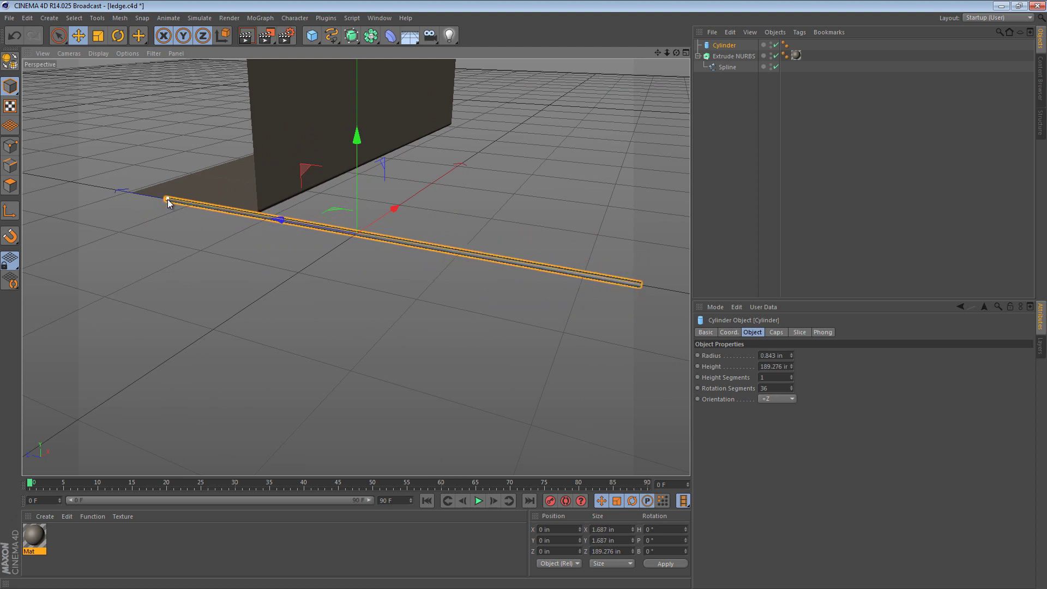
Step: Duplicate the rod three times to start a bundle, enlarging two of the copies to about 2.07 in diameter
alt+drag(387, 241, 432, 237)
mouse_move(445, 135)
ctrl+mouse_down()
mouse_move(433, 132)
mouse_move(448, 126)
ctrl+mouse_up()
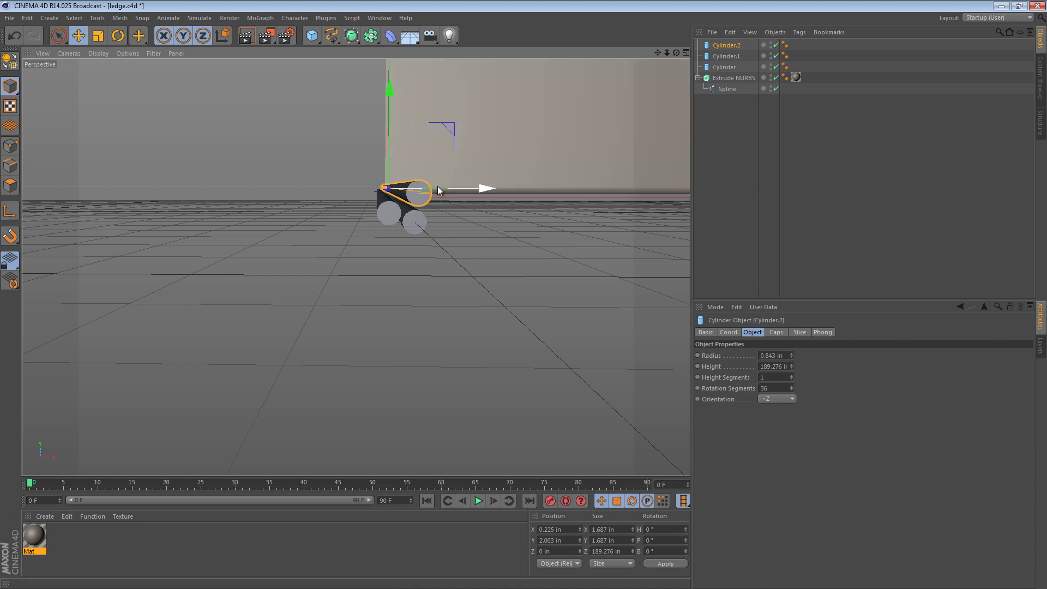
key(t)
drag(472, 222, 445, 144)
key(ctrl+z)
key(e)
Step: Select all four cylinders and set their height to 207 in
alt+drag(402, 203, 636, 102)
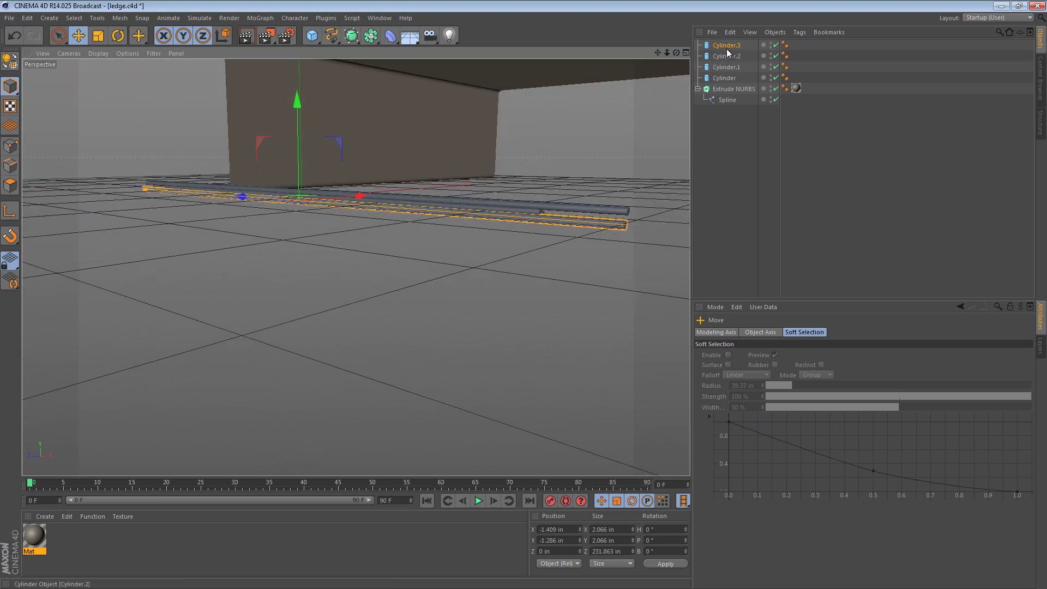
shift+click(725, 76)
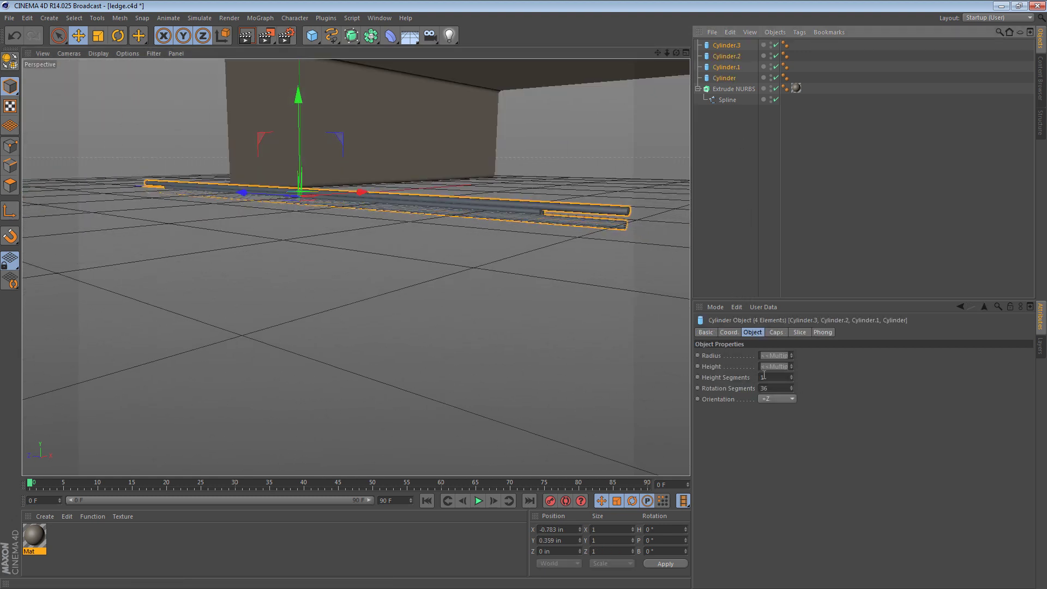
mouse_move(790, 363)
mouse_down()
mouse_move(790, 345)
mouse_move(790, 359)
mouse_up()
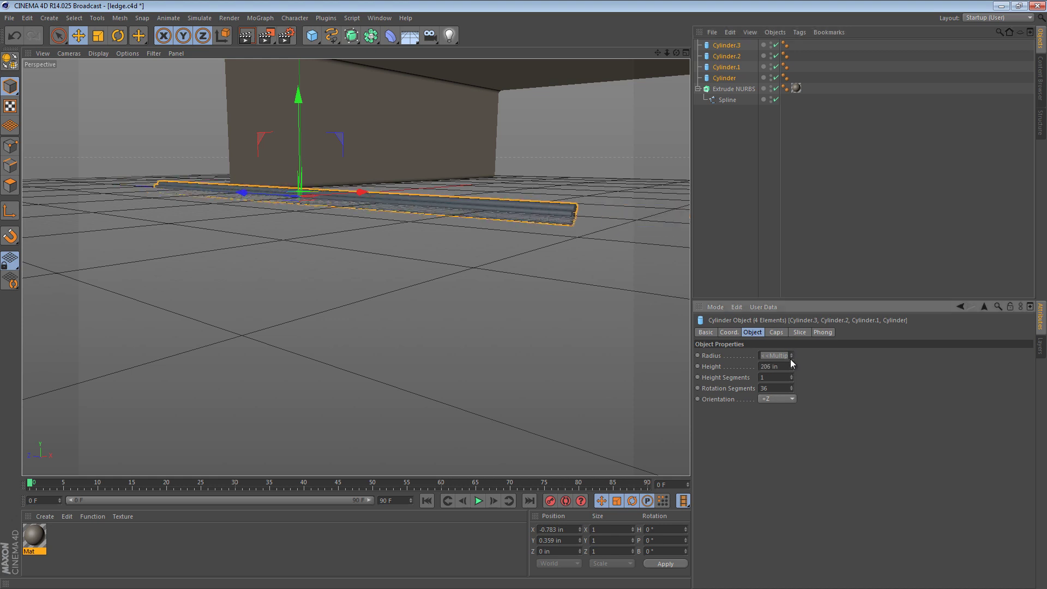
click(656, 231)
Step: Shift the large upper cylinder closer to the bundle and place two more large copies around the smaller rods
alt+drag(531, 208, 425, 217)
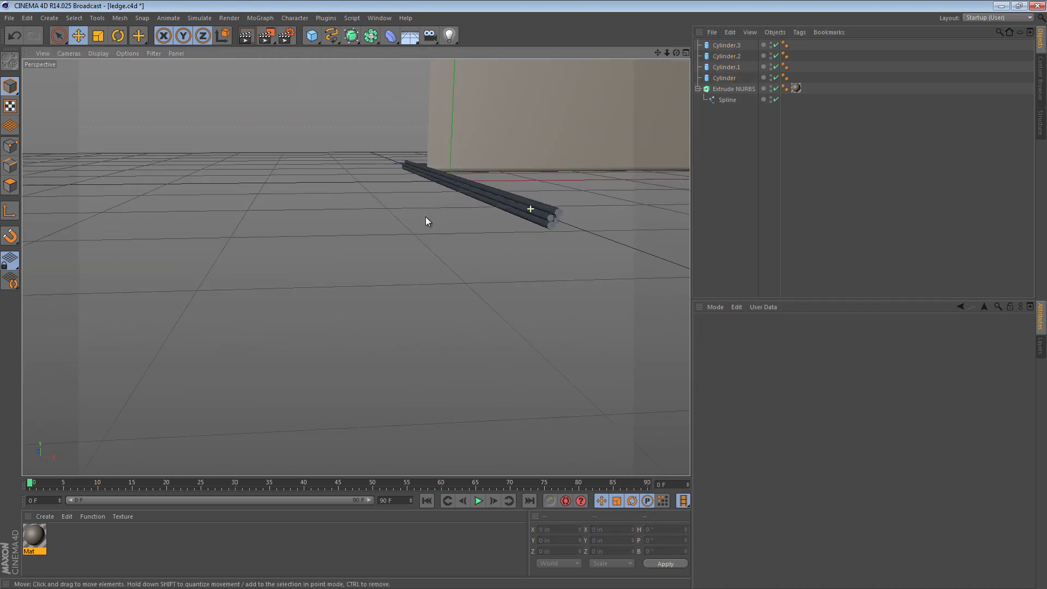
alt+middle_drag(505, 198, 414, 215)
alt+right_drag(414, 215, 509, 218)
alt+drag(508, 218, 588, 201)
click(587, 201)
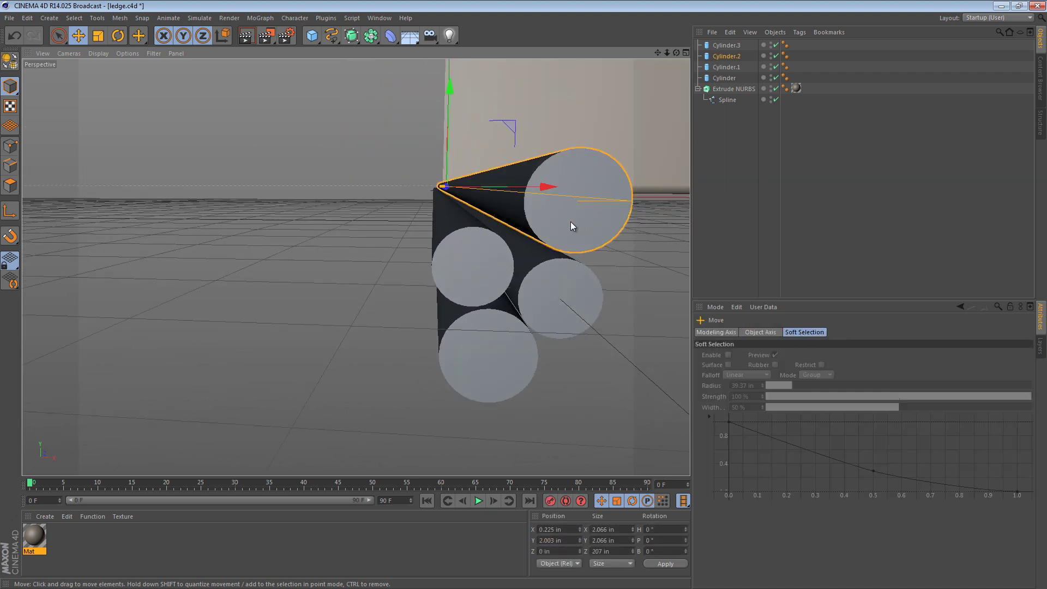
mouse_move(504, 125)
mouse_down()
mouse_move(488, 129)
mouse_move(493, 139)
mouse_move(497, 123)
mouse_up()
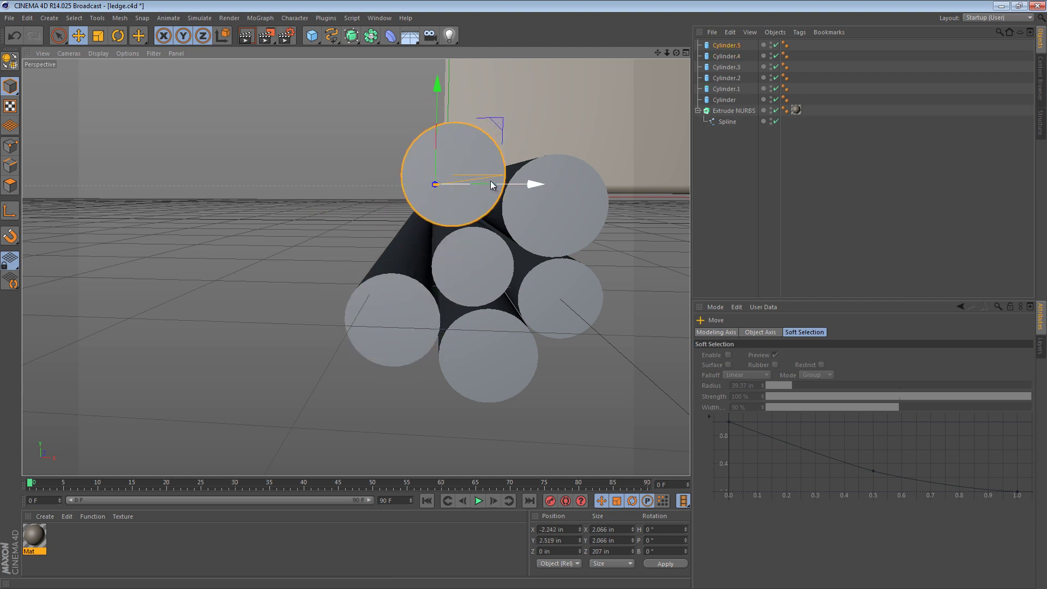
Step: Set the newest cylinder's radius to about 0.639 in and nestle it against the top of the bundle
click(730, 47)
click(780, 357)
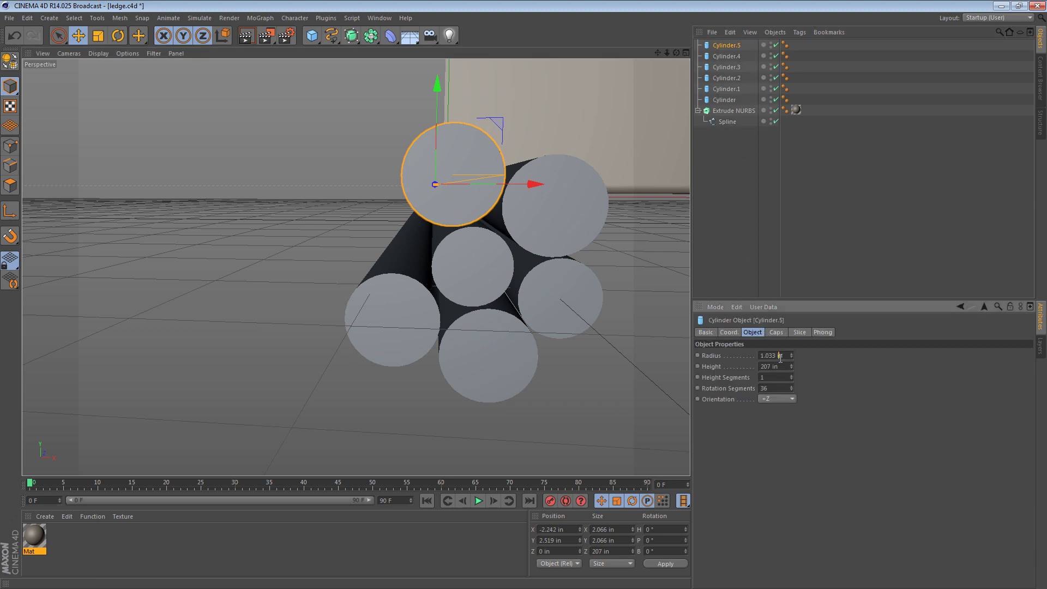
scroll(779, 356, down, 1)
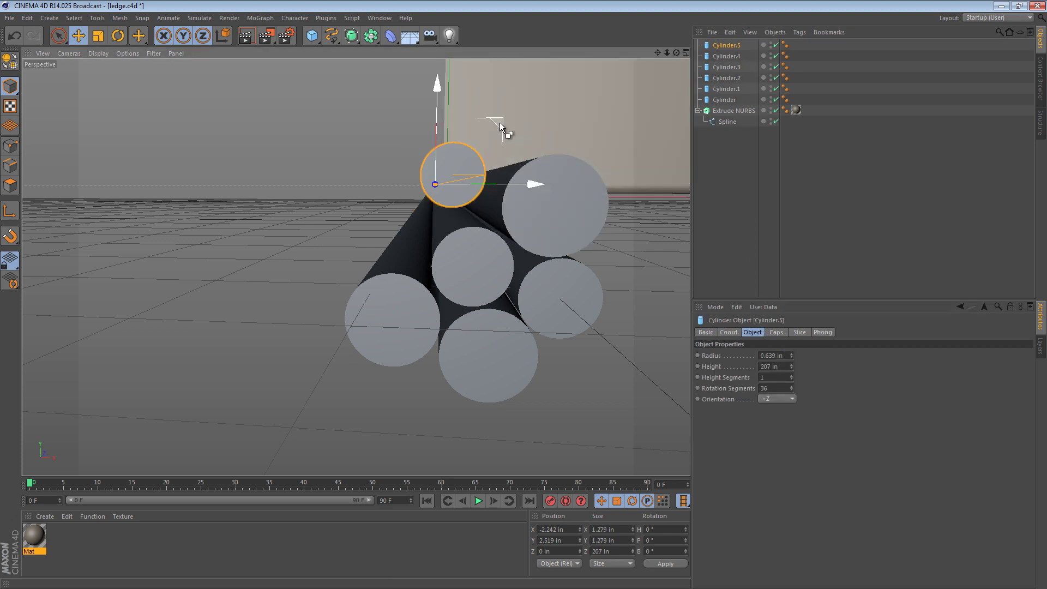
ctrl+drag(499, 122, 502, 122)
key(ctrl+z)
key(ctrl+y)
Step: Create three new materials for the cables
click(570, 275)
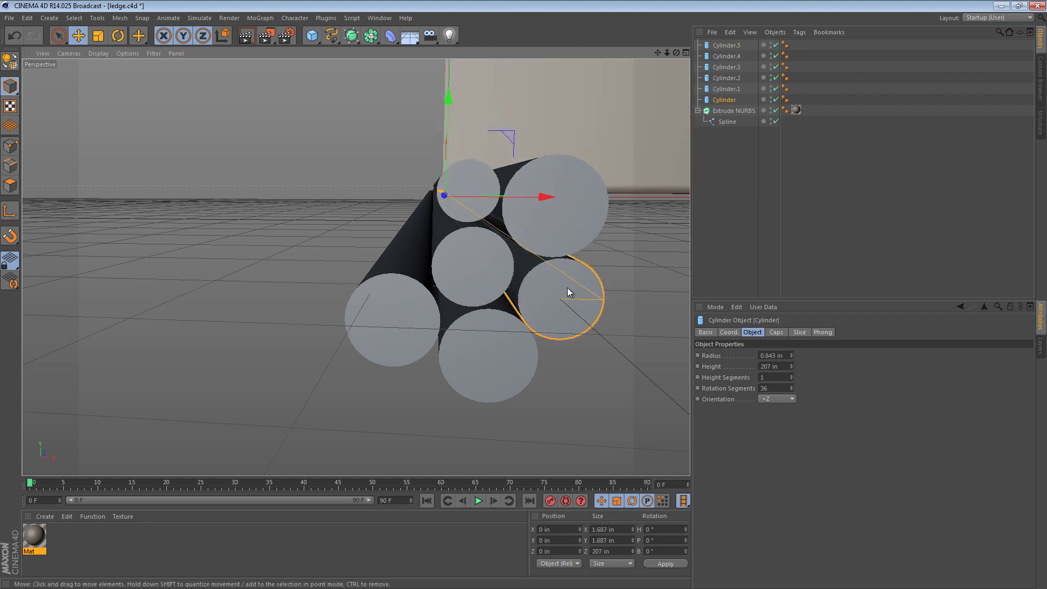
alt+drag(556, 307, 551, 293)
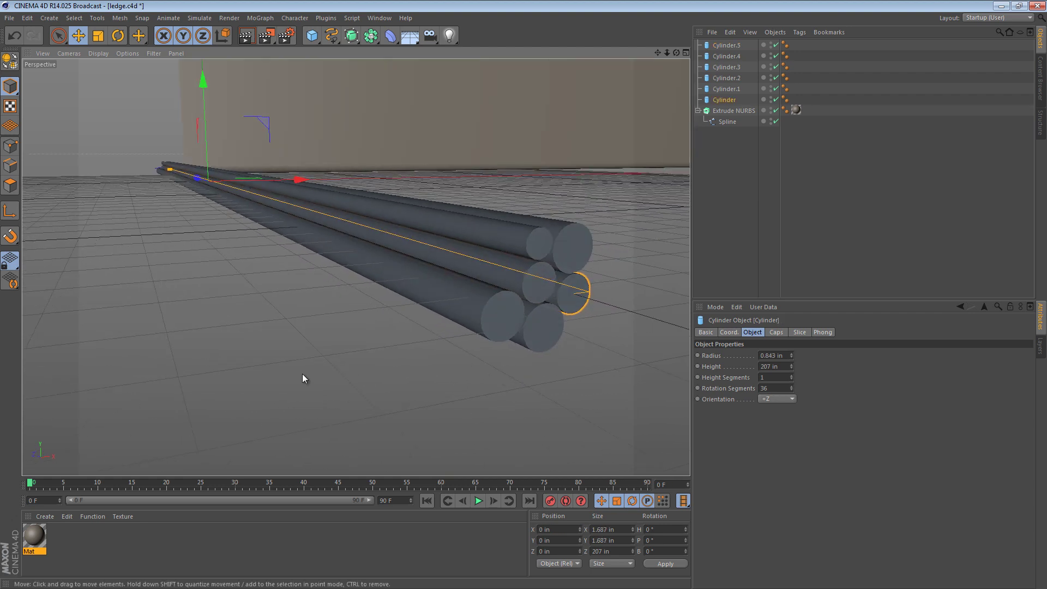
click(45, 516)
click(39, 537)
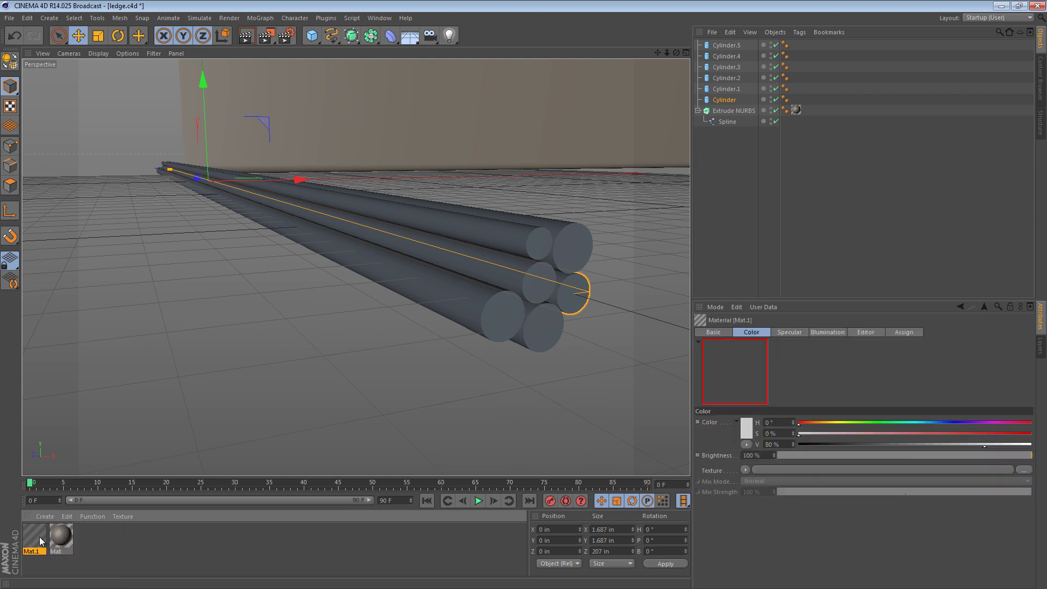
click(41, 515)
click(45, 533)
click(44, 515)
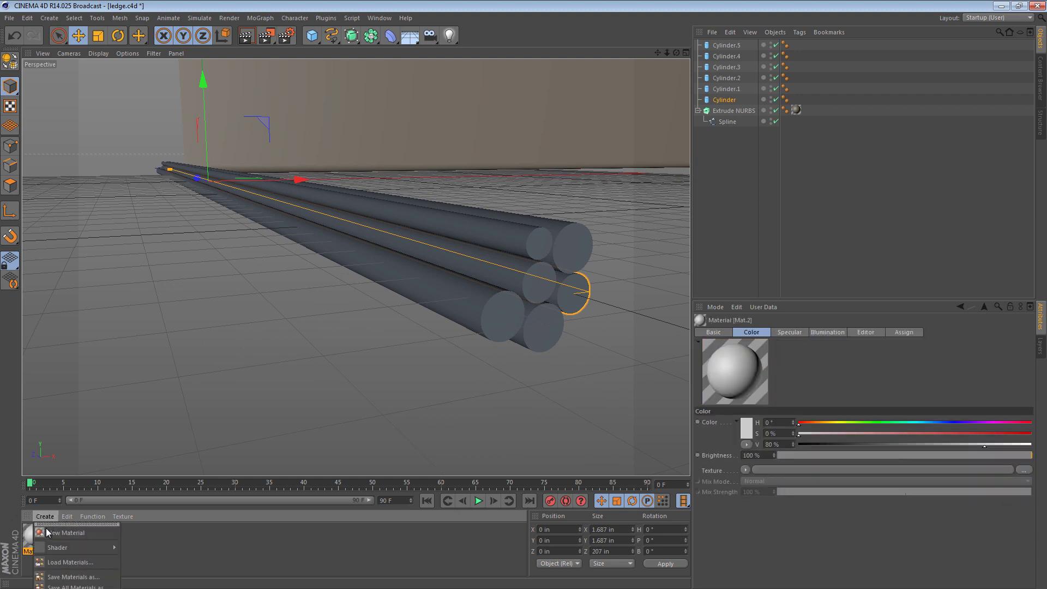
click(46, 533)
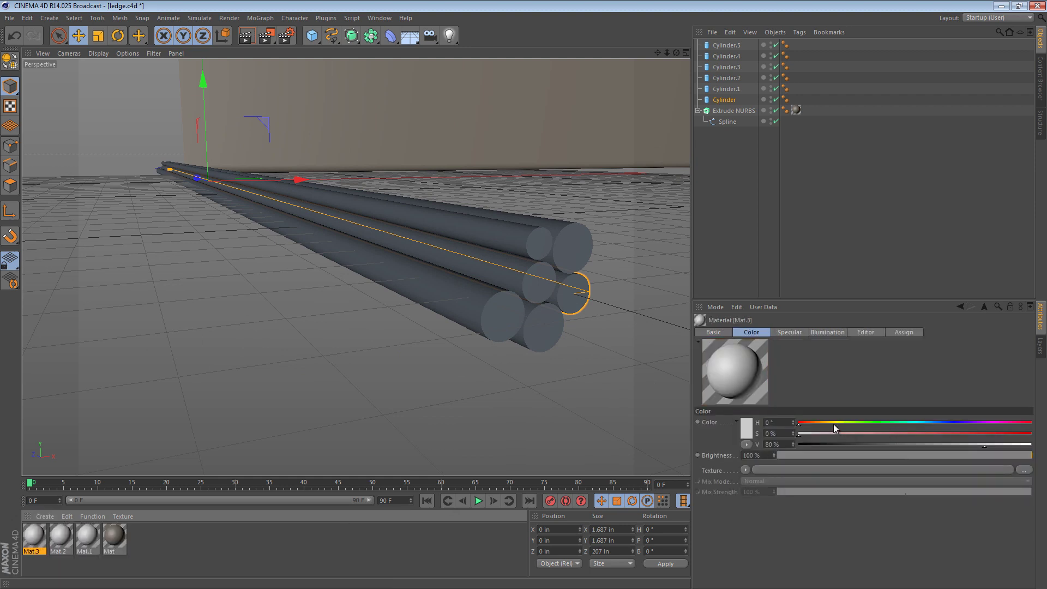
Step: Color Mat.3 orange (H 27°, S 89%, V 80%) and Mat.2 dark green (H 122°, S 61%, V 42%)
drag(833, 424, 815, 423)
drag(962, 433, 1005, 435)
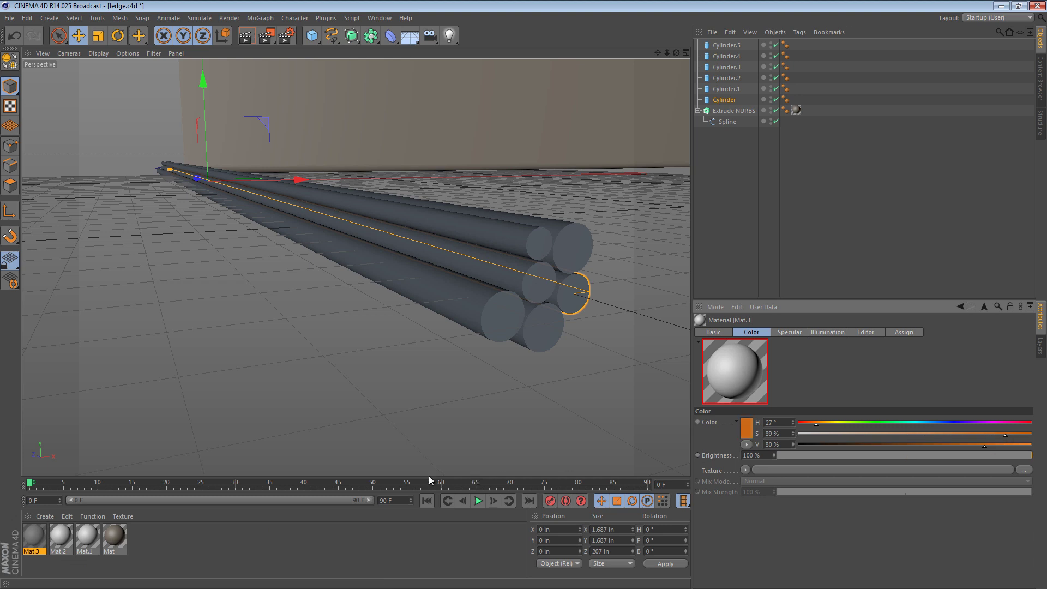
click(61, 535)
drag(836, 424, 896, 443)
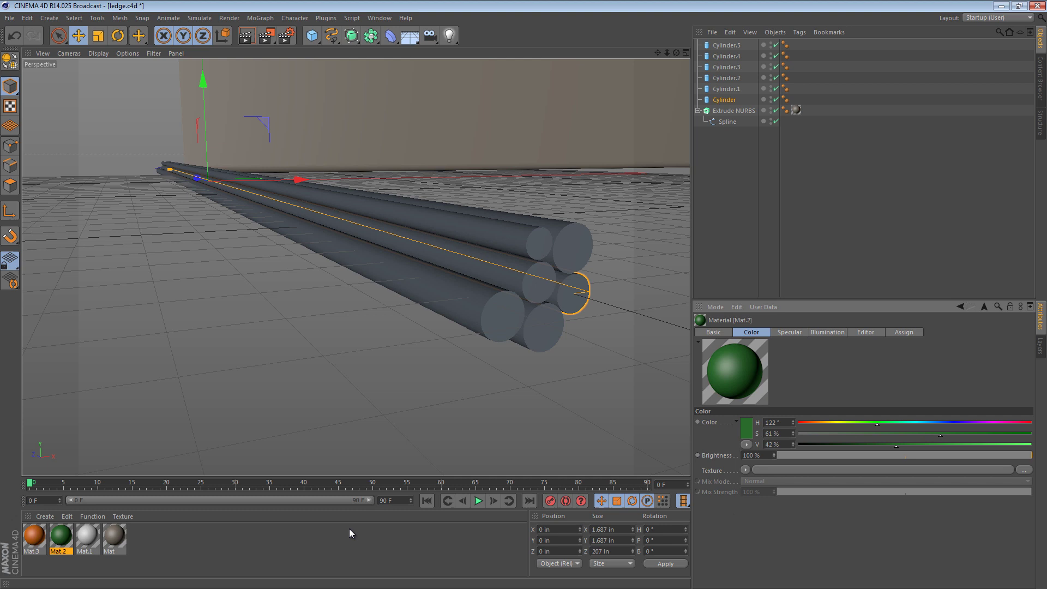
Step: Color Mat.1 yellow with H 55°, S 83% and V 91%
click(81, 537)
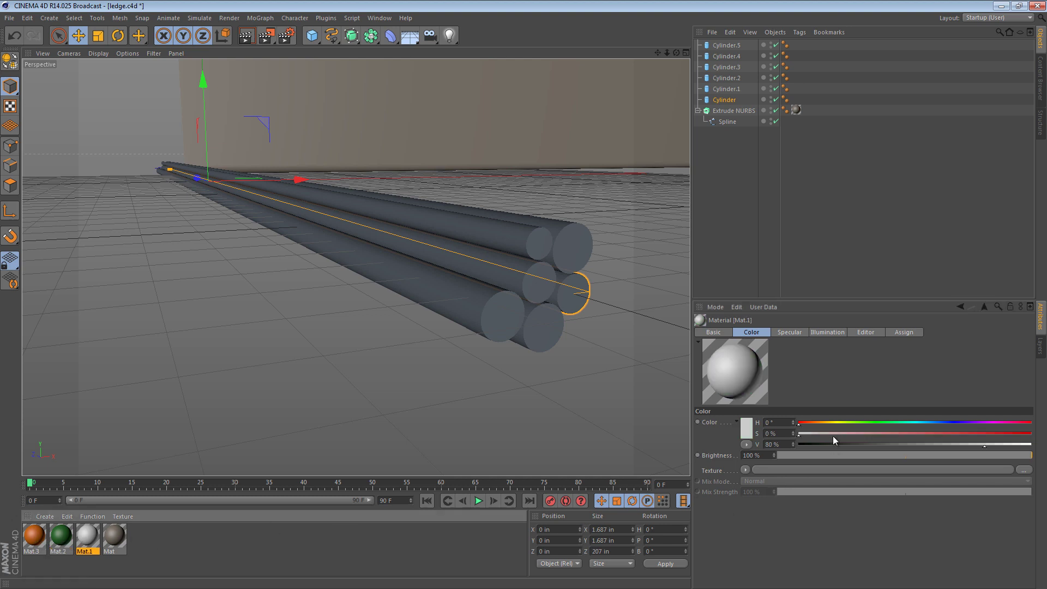
click(832, 422)
drag(850, 433, 1011, 445)
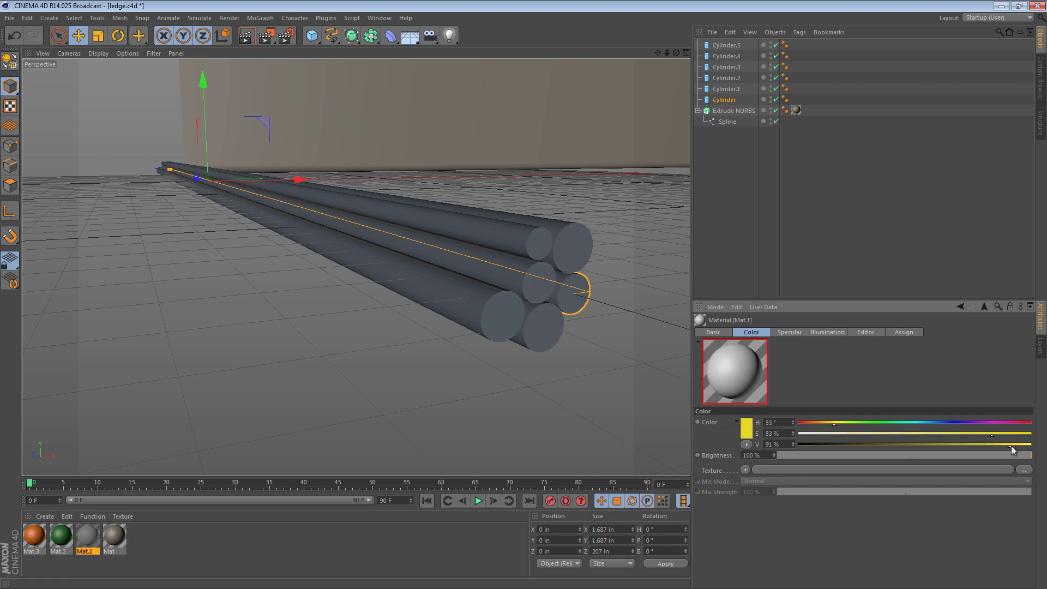
Step: Apply yellow to the two lowest cylinders, green to the center and large upper ones, and orange to the small top one
drag(88, 536, 499, 302)
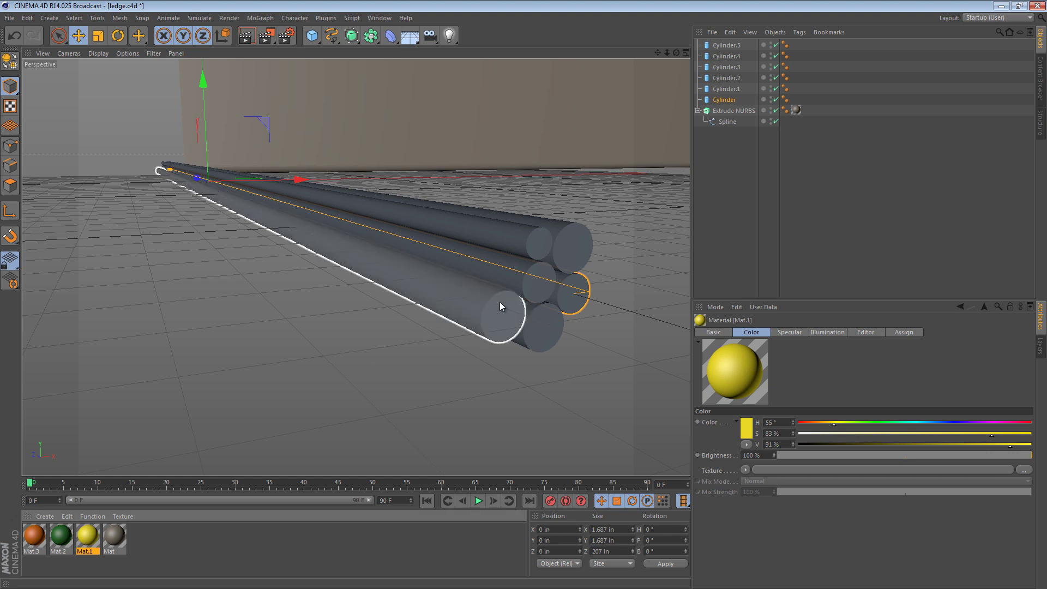
drag(61, 536, 494, 284)
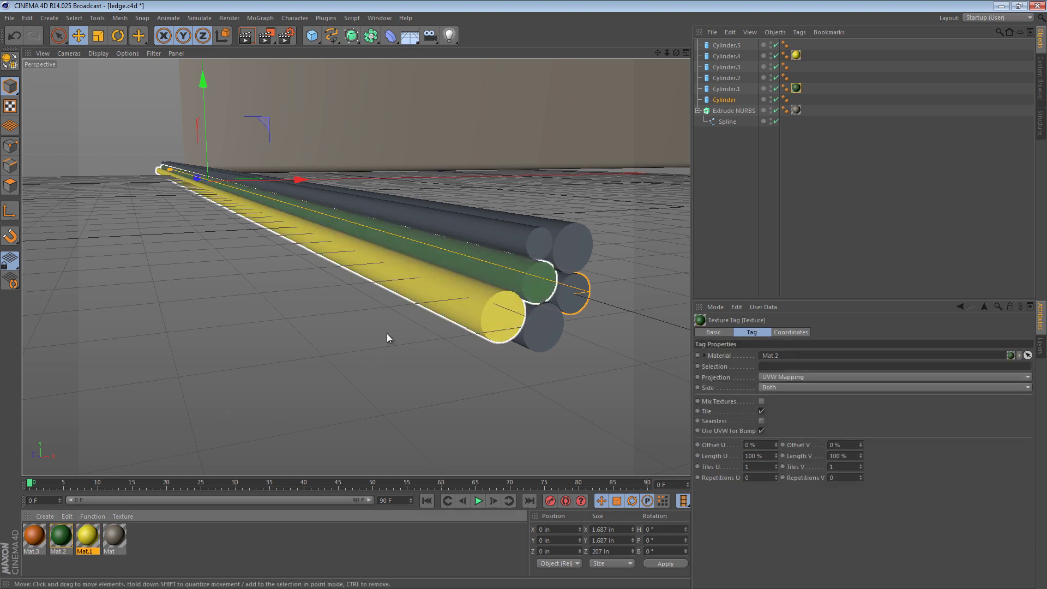
drag(34, 535, 466, 279)
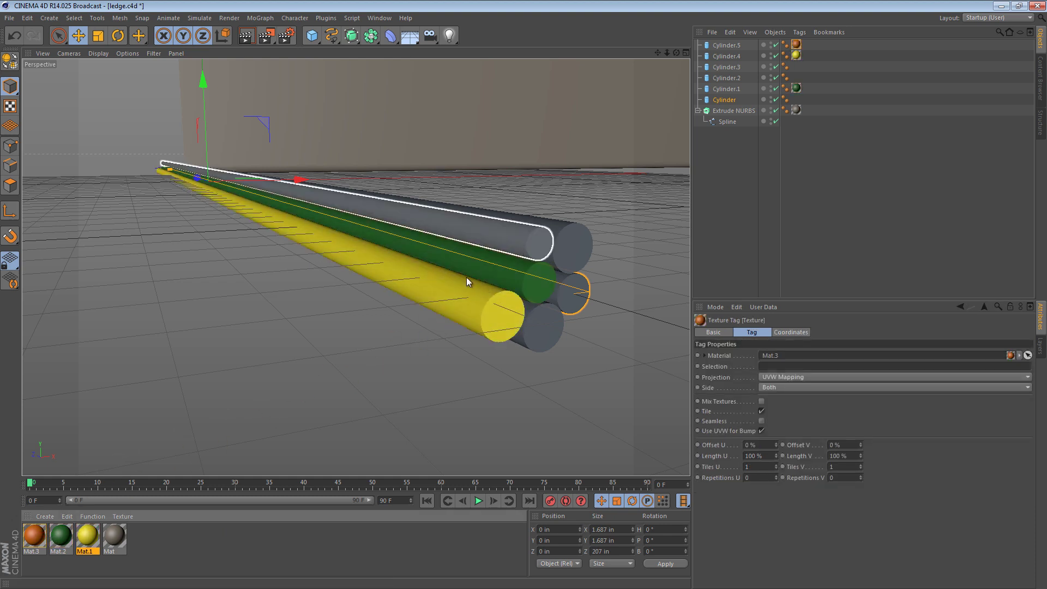
click(61, 536)
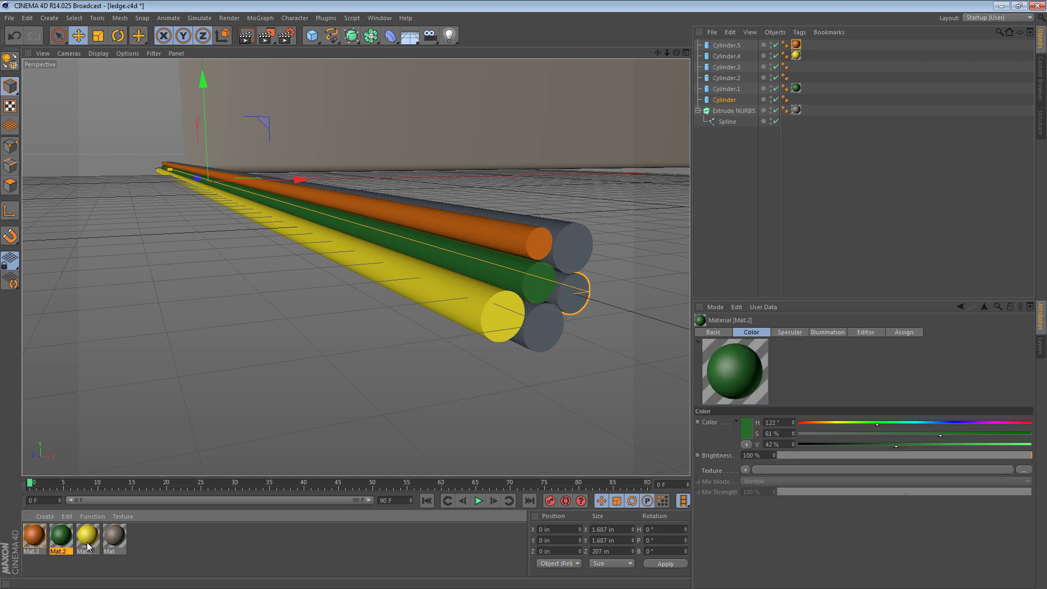
drag(61, 538, 575, 242)
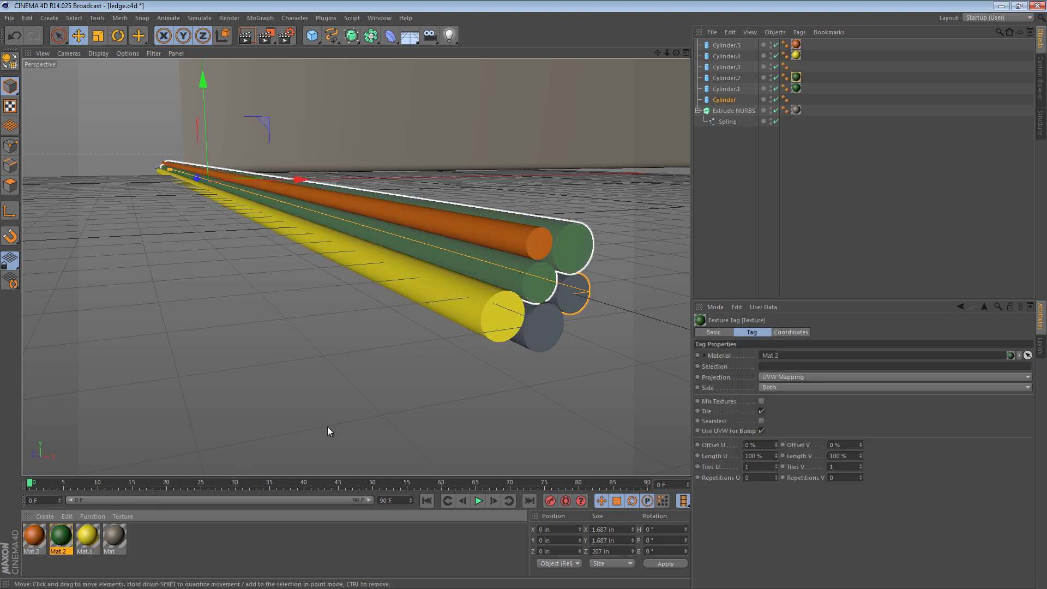
drag(90, 537, 537, 316)
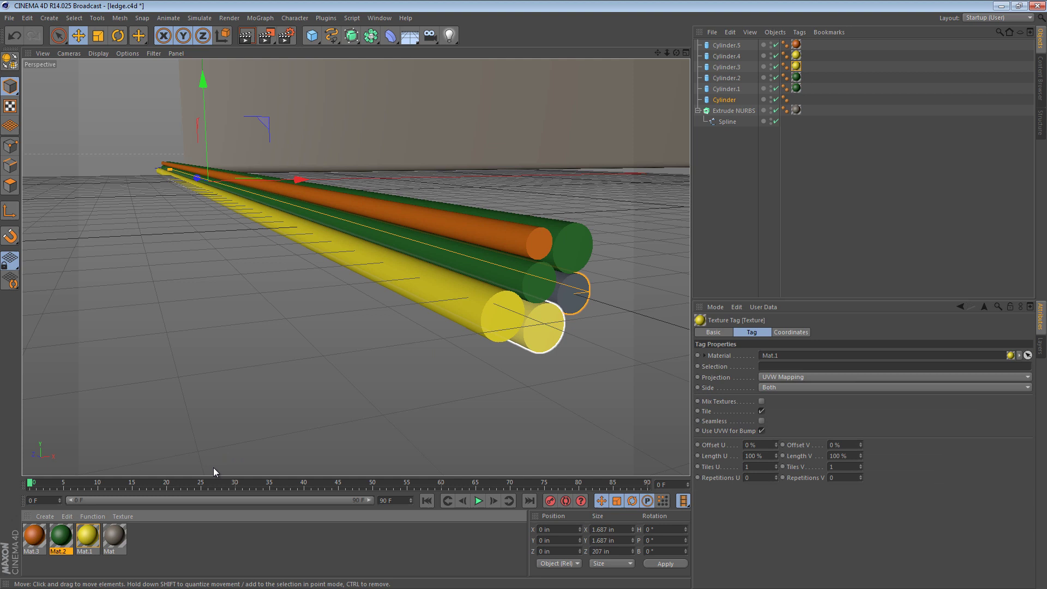
Step: Apply yellow Mat.1 to the uncolored cylinder and orange Mat.3 to the lower cylinder beside it
key(ctrl+z)
drag(86, 537, 573, 292)
drag(34, 534, 539, 328)
click(325, 353)
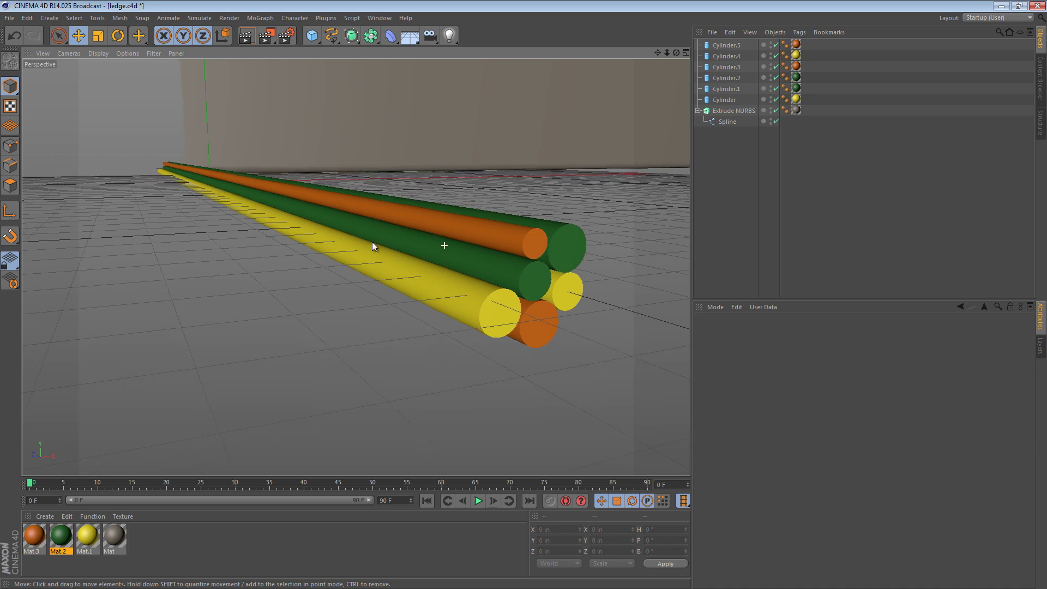
Step: Group all six cylinders under one null object
alt+drag(373, 241, 303, 209)
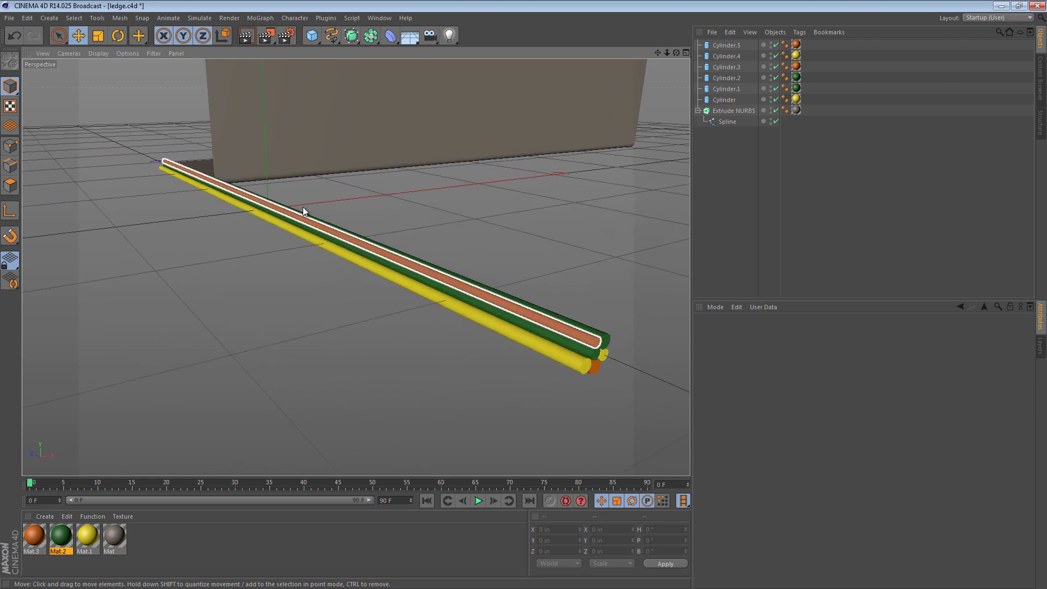
click(726, 45)
shift+click(731, 99)
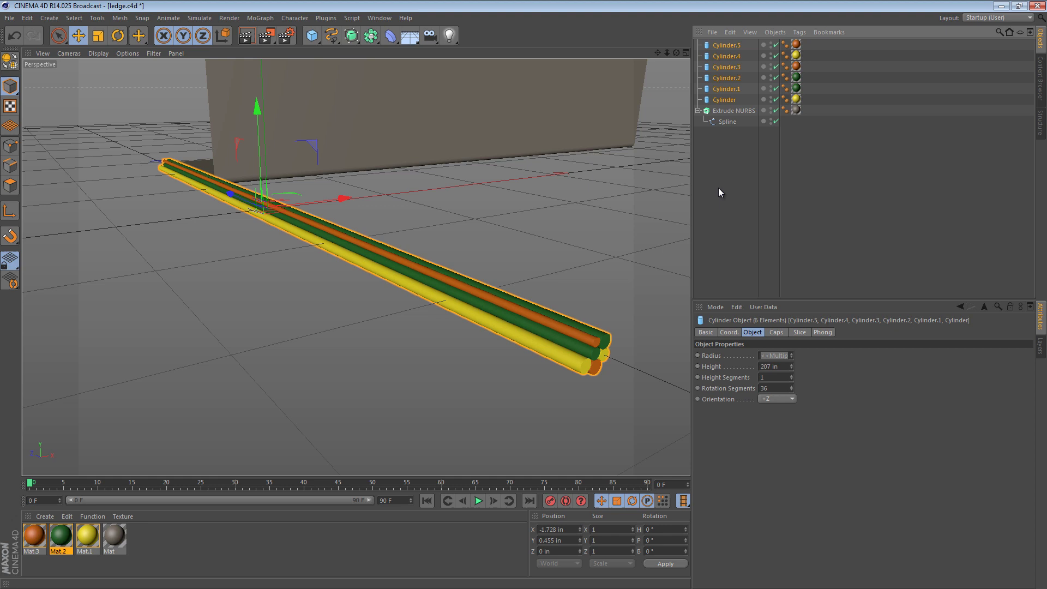
key(alt+g)
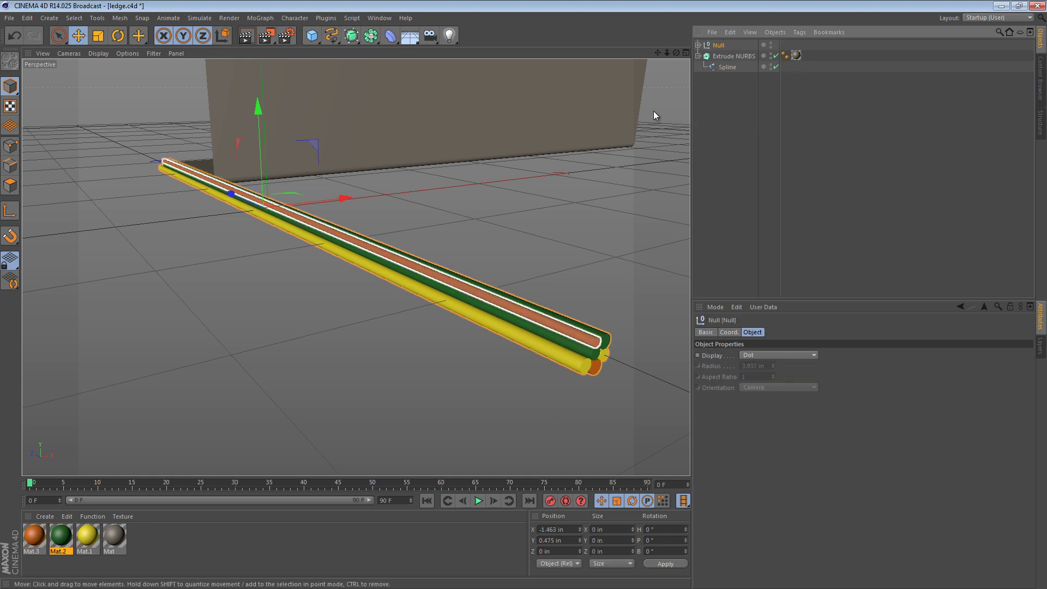
Step: Set the height segments of all six grouped cylinders to 133, with the viewport shading showing mesh lines
click(697, 44)
click(726, 56)
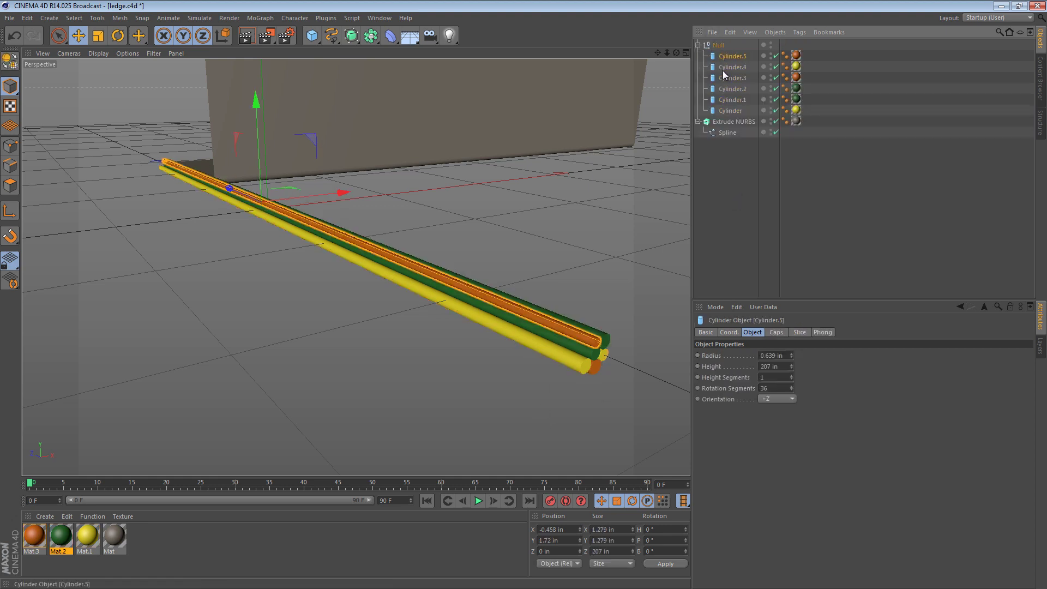
shift+click(726, 112)
drag(792, 380, 791, 376)
key(n)
key(b)
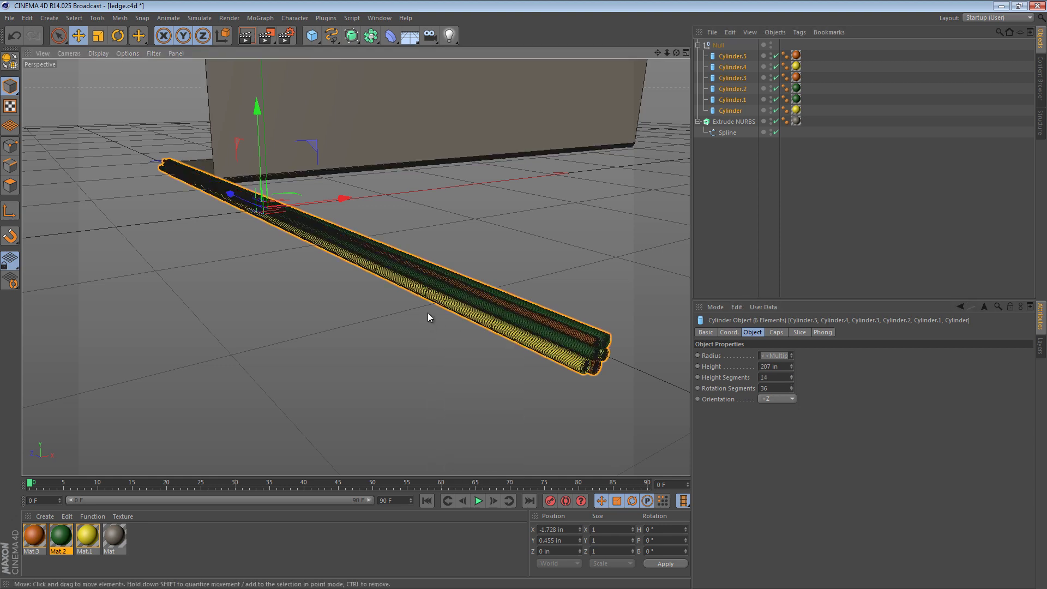
drag(791, 376, 789, 388)
Step: Set the rotation segments of all six cylinders to 12 and deselect them
click(784, 388)
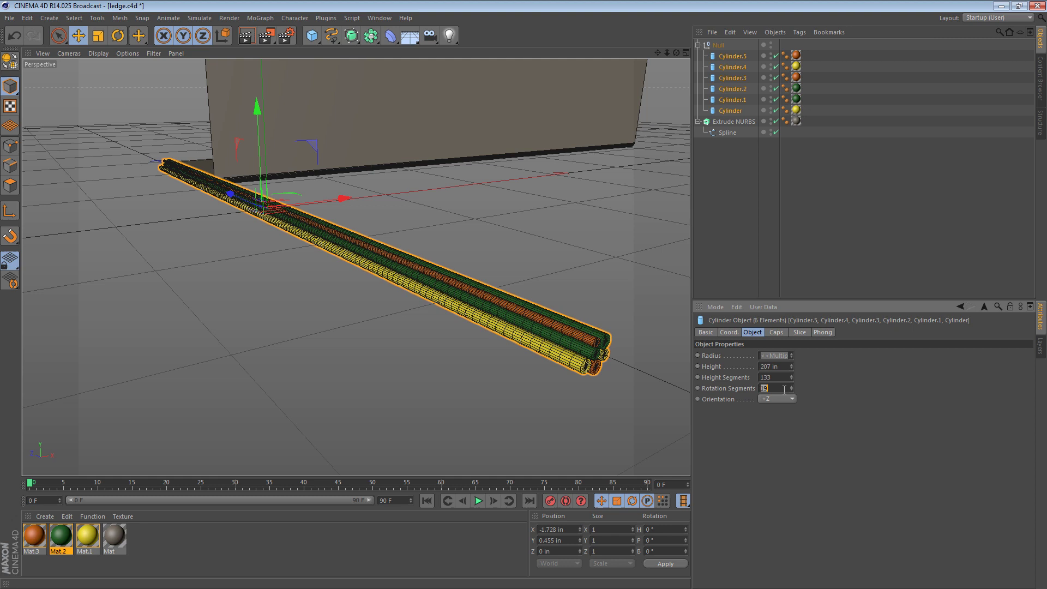
text(12)
key(Return)
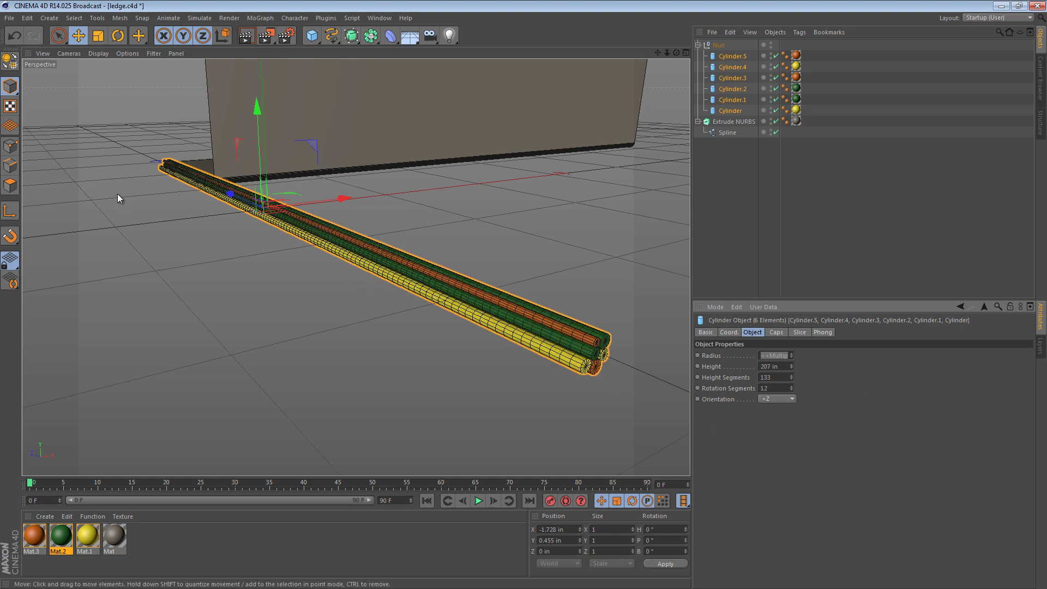
click(245, 271)
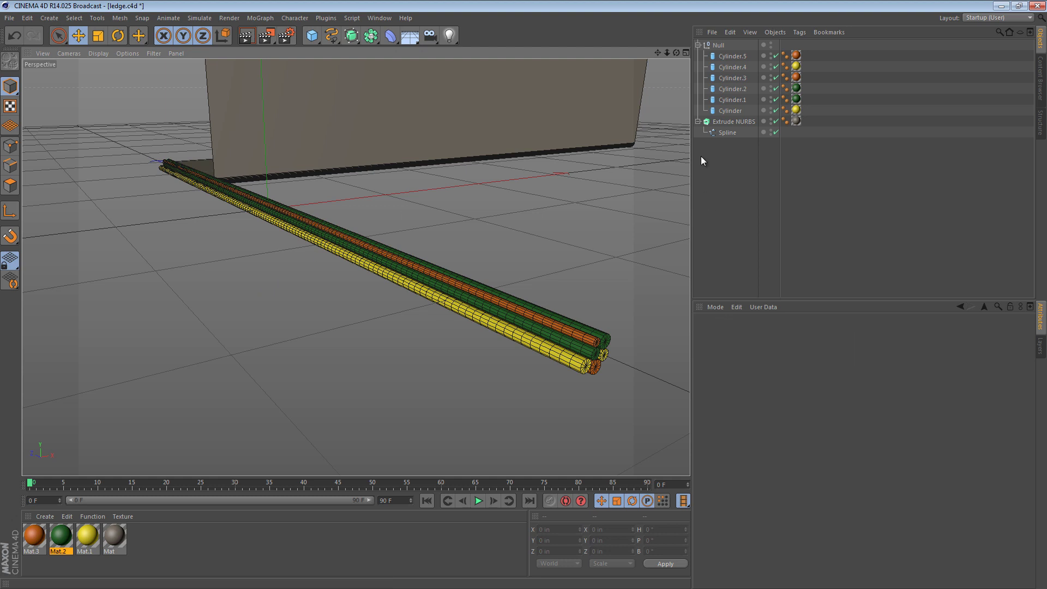
Step: In the top view, rotate the cable group to a heading of -90° and move it to about X 117.5 in
click(717, 46)
key(F2)
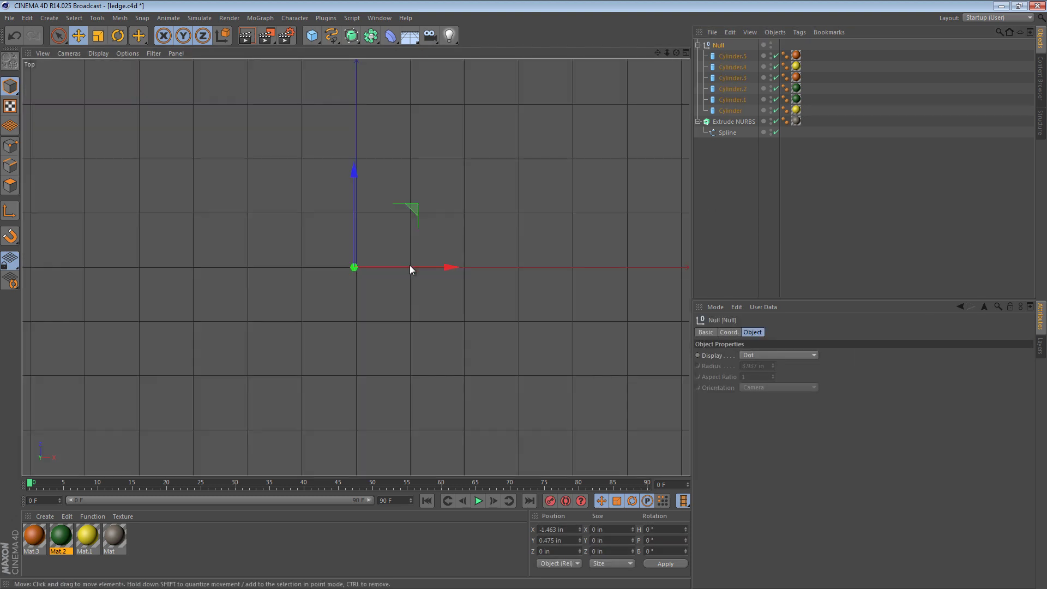
alt+right_drag(425, 236, 463, 215)
drag(470, 212, 526, 417)
key(r)
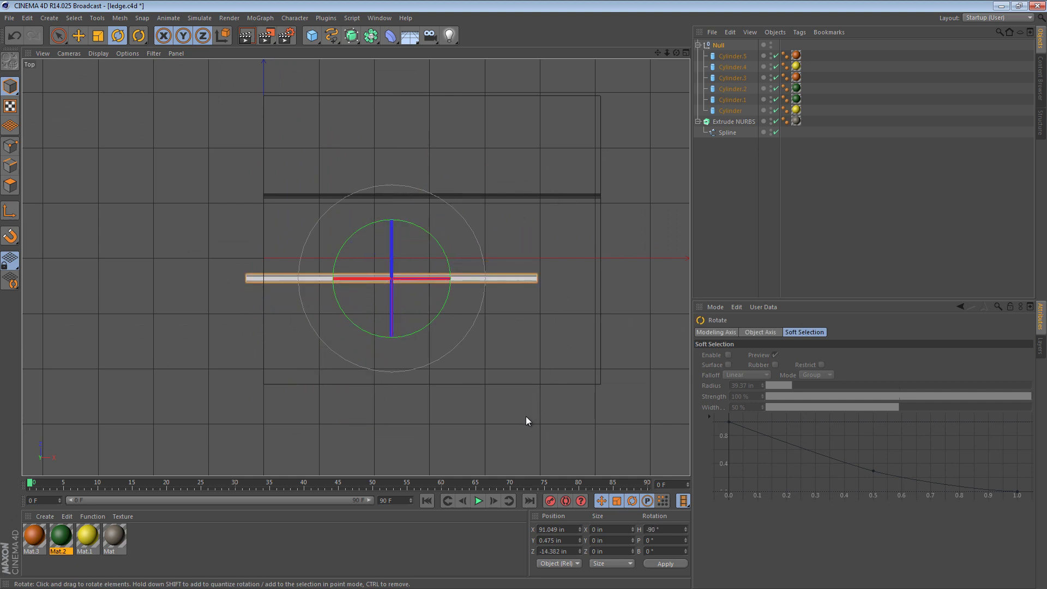
key(e)
mouse_move(517, 348)
mouse_down()
mouse_move(534, 349)
mouse_move(528, 357)
mouse_up()
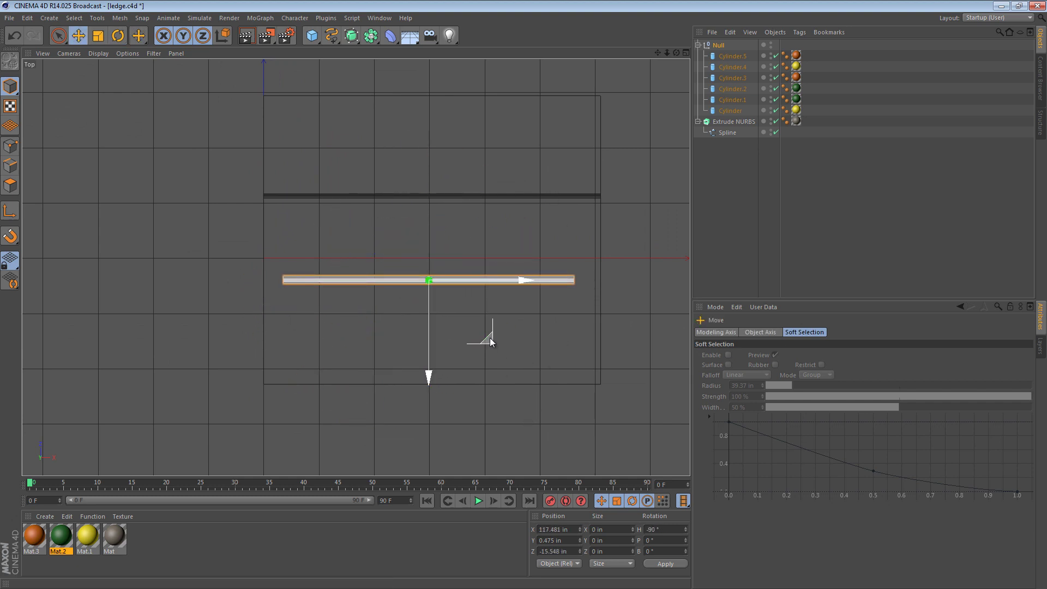
Step: In the perspective view, place the cable group on the ledge's lower surface at about Z 75 in
key(F1)
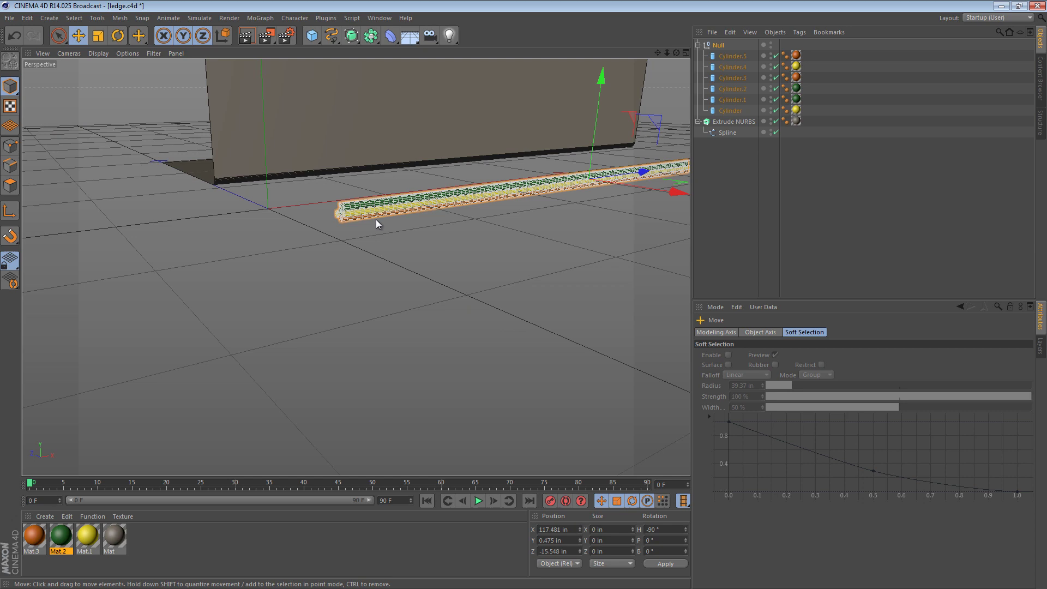
alt+drag(376, 224, 263, 210)
alt+middle_drag(243, 244, 397, 244)
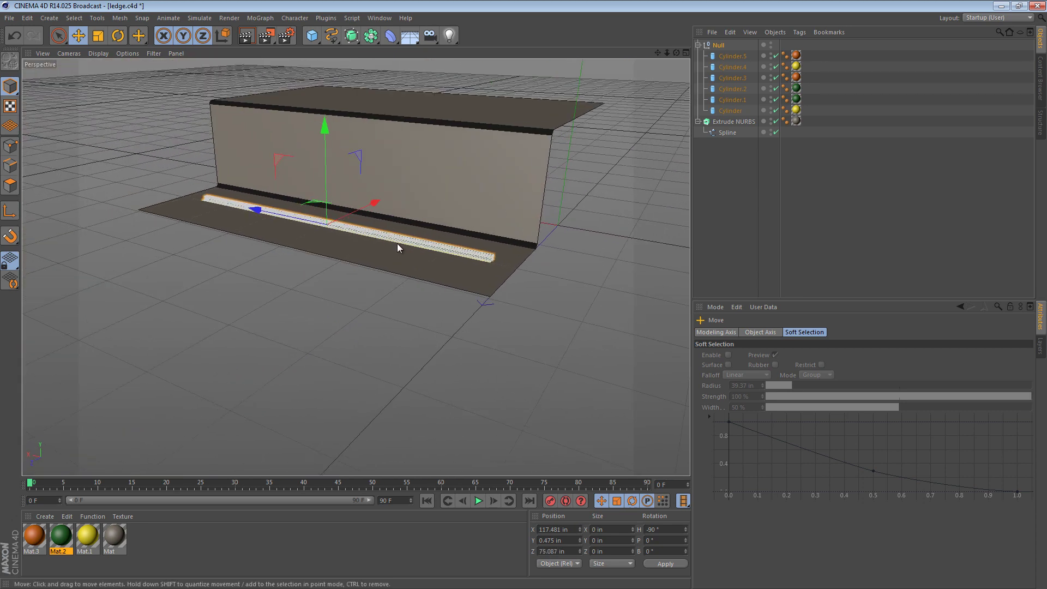
alt+right_drag(397, 243, 515, 241)
scroll(516, 238, down, 3)
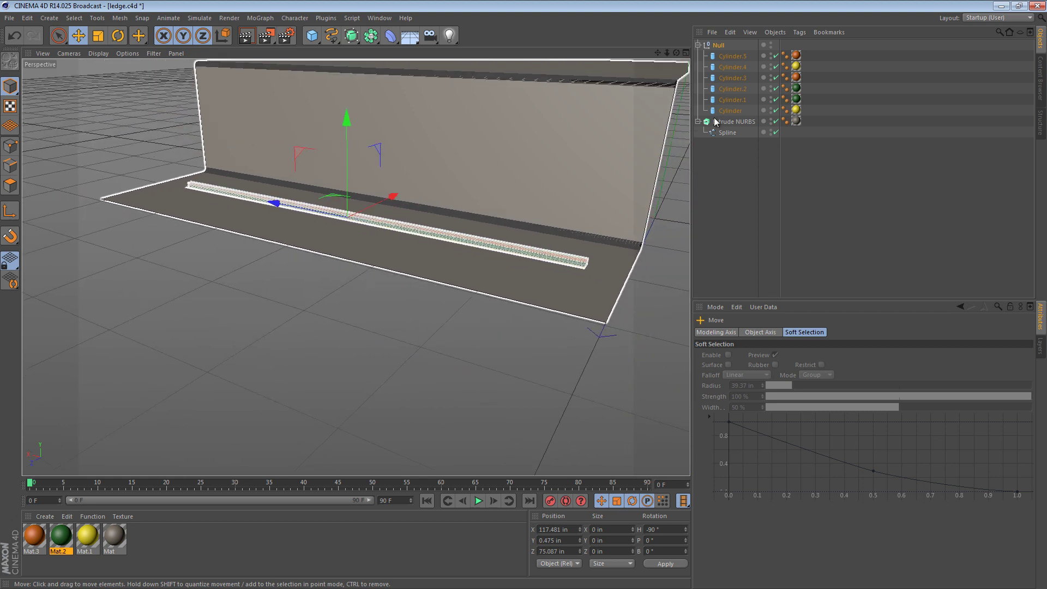
Step: Lengthen all six cylinders to a height of 295 in
click(732, 56)
shift+click(730, 111)
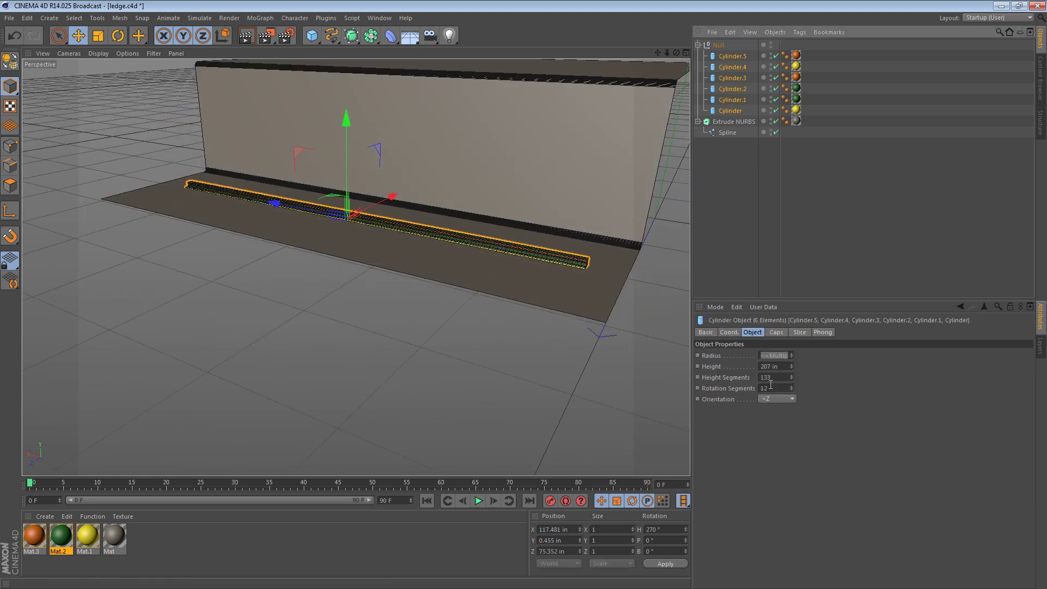
drag(790, 362, 790, 362)
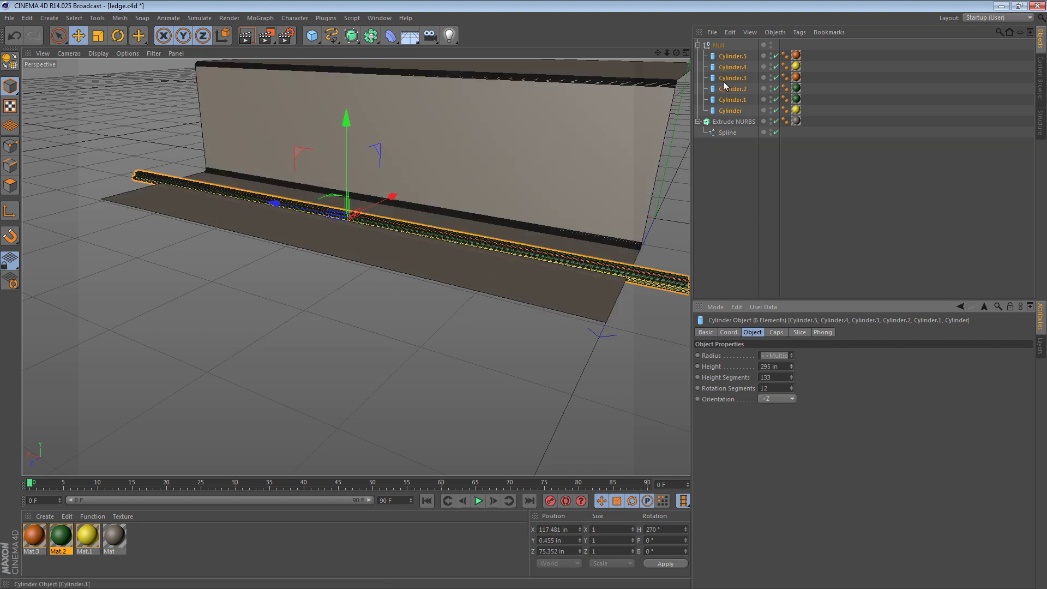
Step: Add a Twist deformer and make it a child of the null holding the cylinders
click(718, 45)
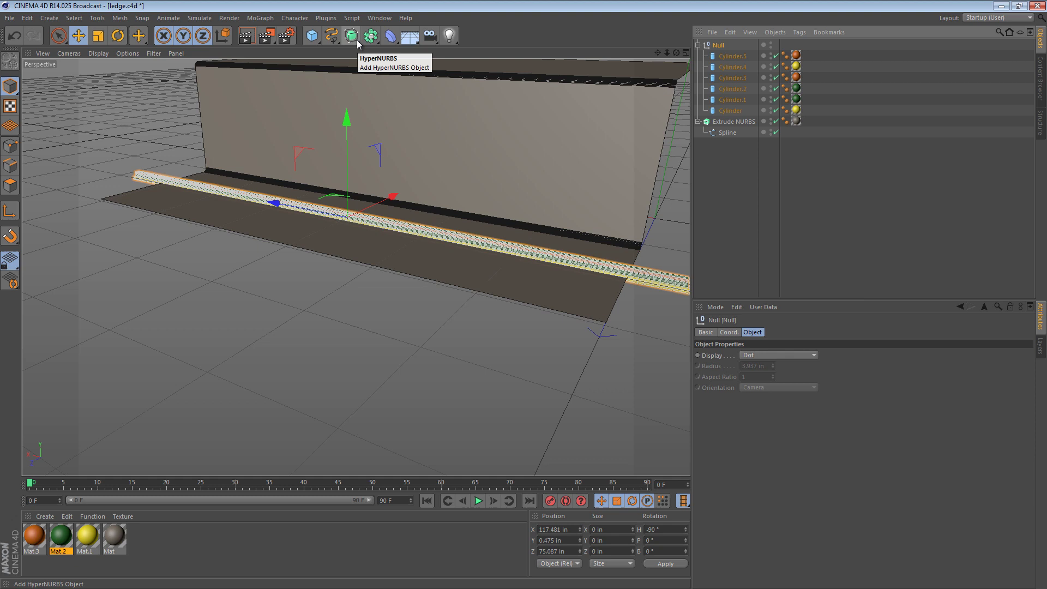
click(391, 35)
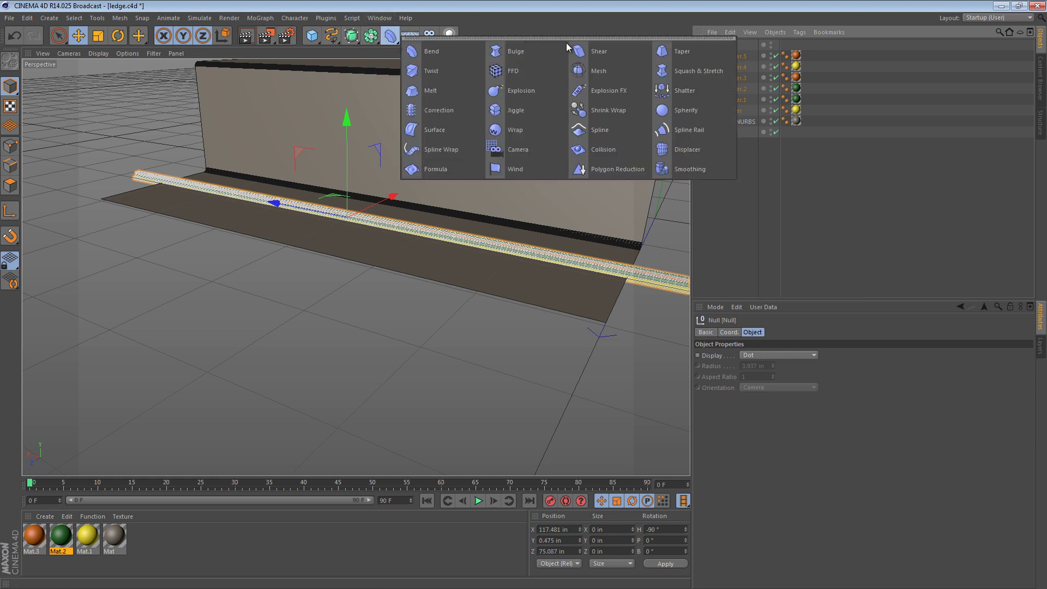
click(430, 71)
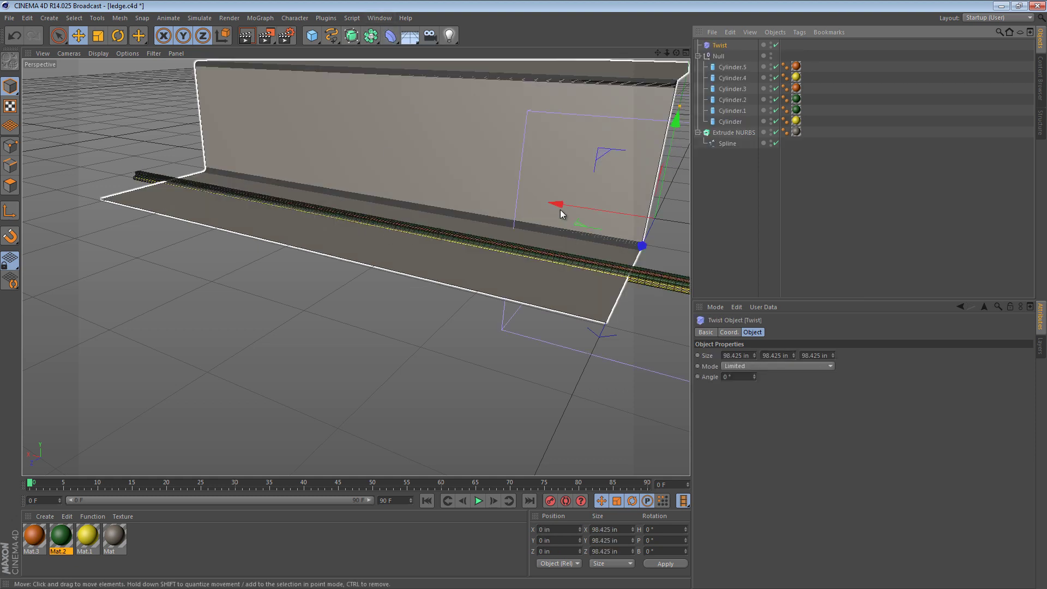
drag(732, 62, 719, 66)
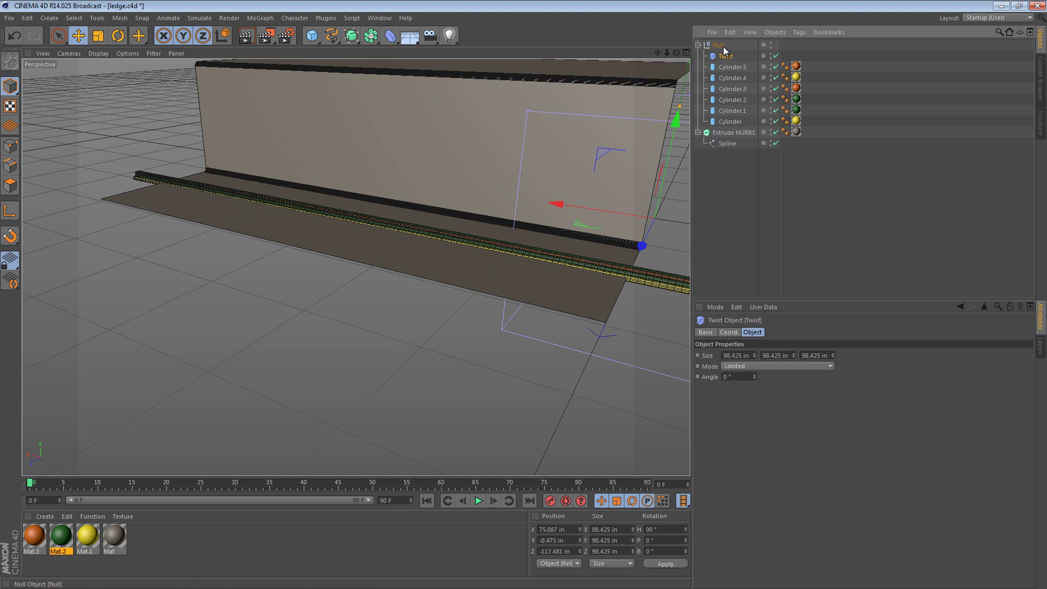
Step: Reset the Twist deformer's X, Y and Z position to 0 in and its heading to 0°
click(724, 48)
click(725, 57)
click(567, 529)
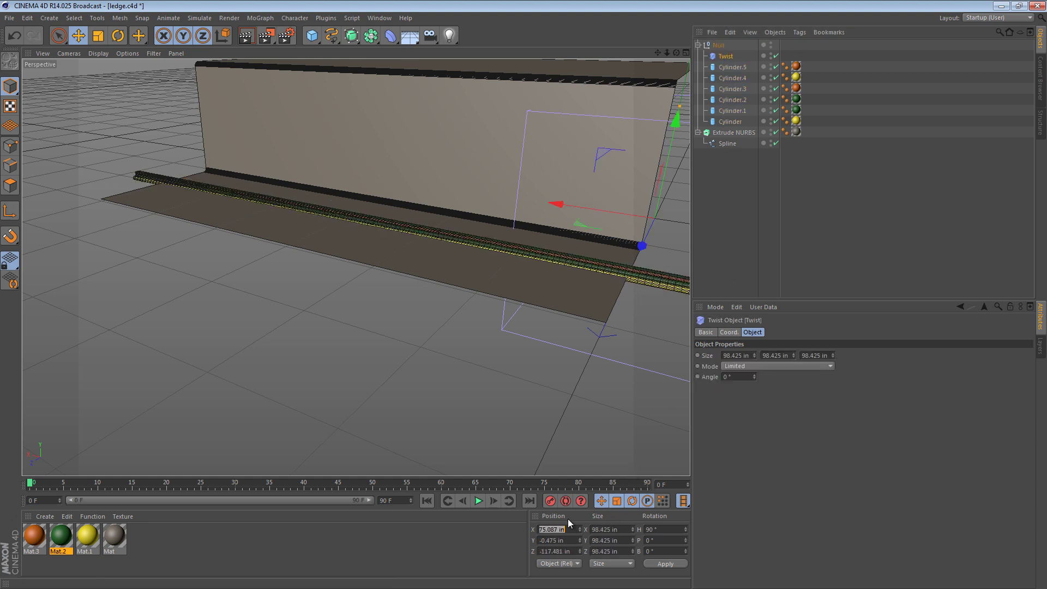
key(Tab)
text(0)
key(Tab)
text(0)
key(Tab)
key(Tab)
key(Tab)
key(Tab)
key(Tab)
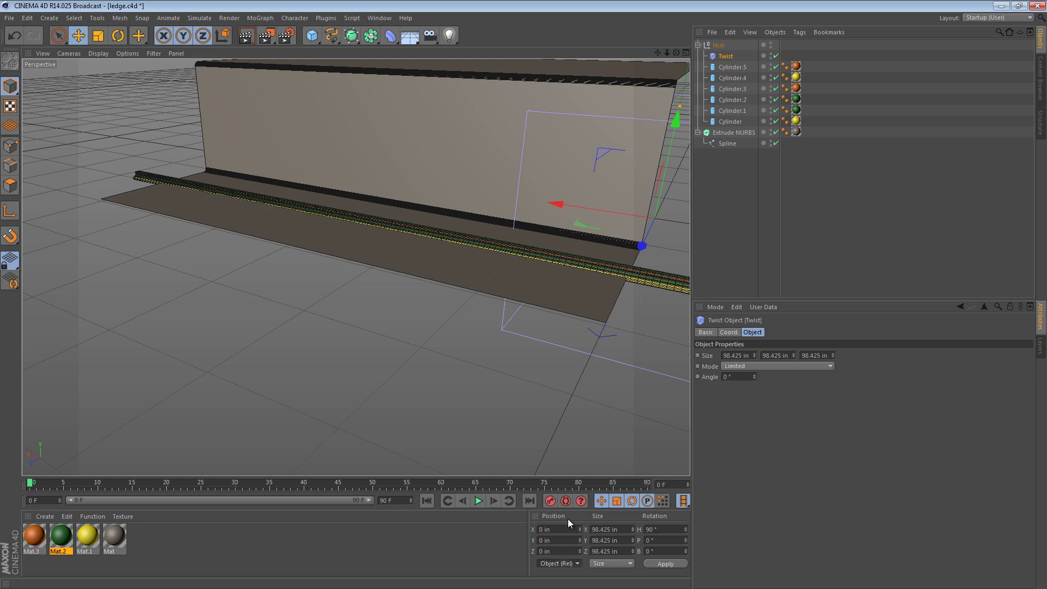
key(Tab)
text(0)
key(Return)
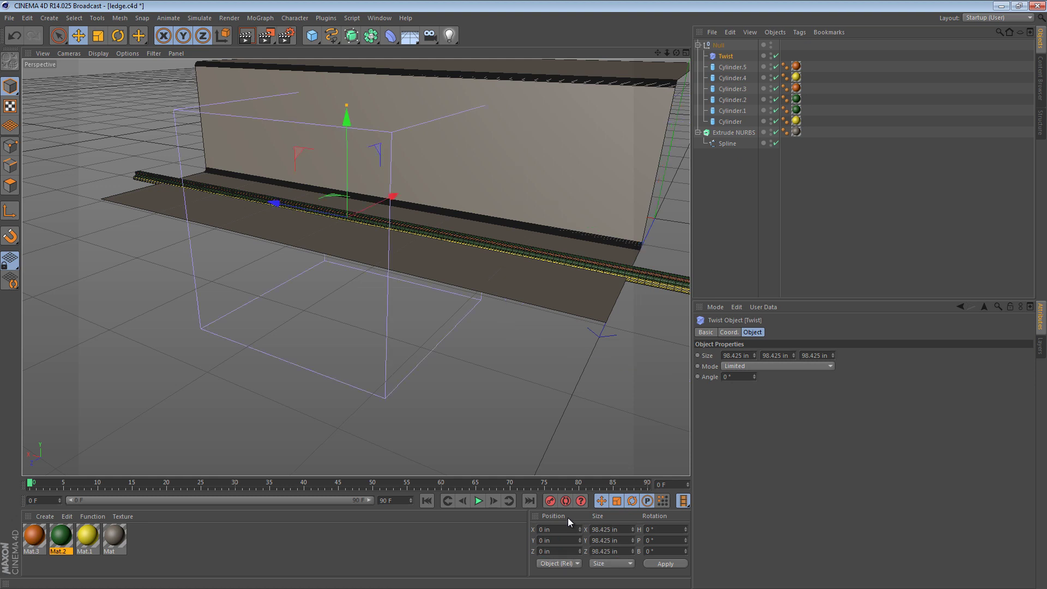
Step: Rotate the Twist deformer to a pitch of 90° and scale it down to about 24 in on each side
key(r)
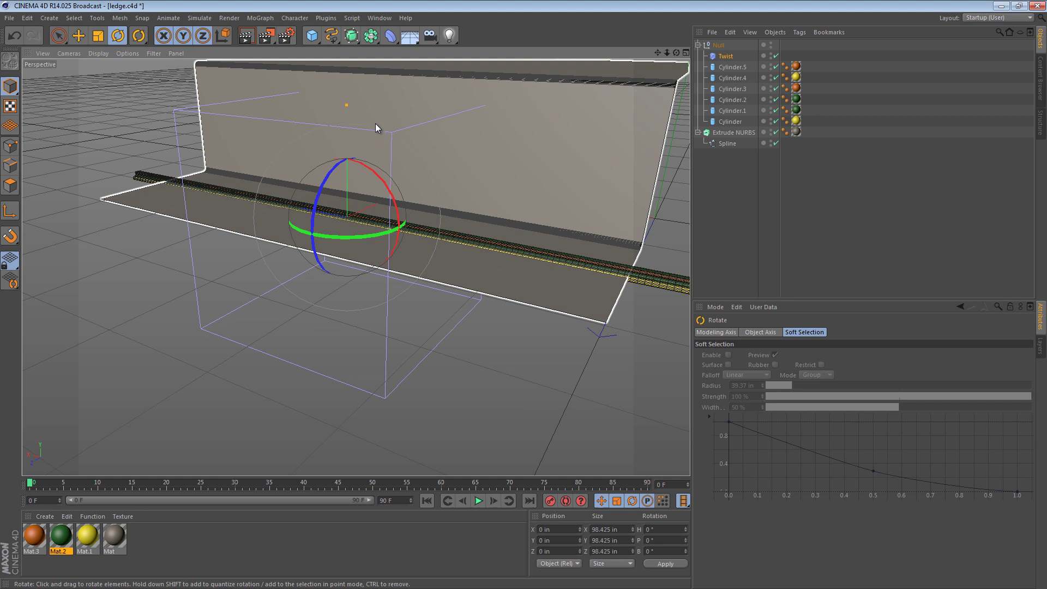
drag(375, 174, 414, 271)
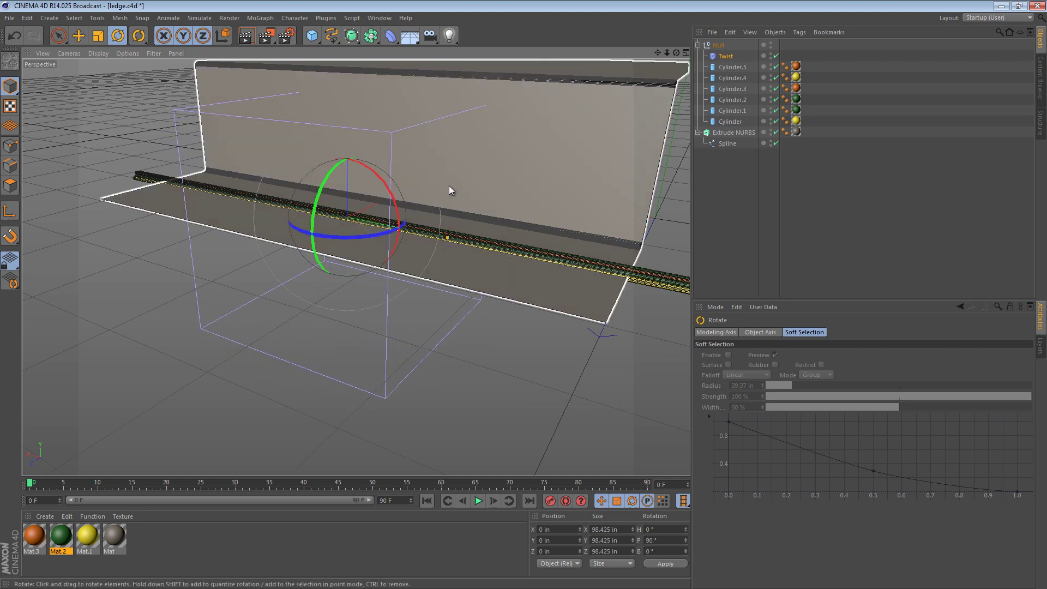
key(t)
drag(442, 193, 138, 250)
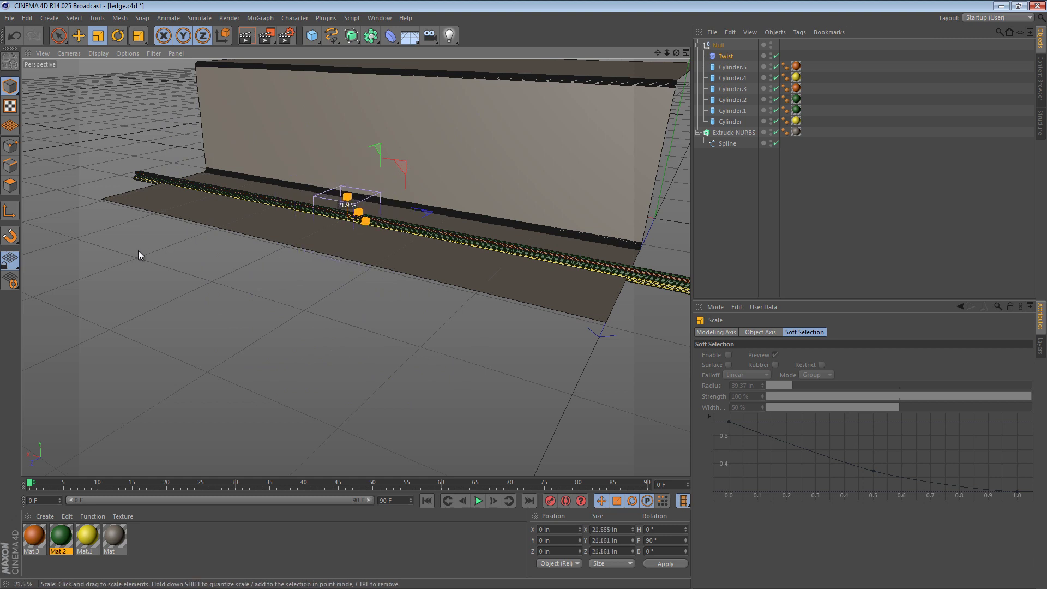
Step: Twist the cables by about 156° and set the deformer's mode to Unlimited
key(e)
drag(370, 222, 417, 205)
alt+right_drag(380, 217, 555, 210)
alt+middle_drag(505, 211, 587, 232)
alt+drag(519, 243, 483, 220)
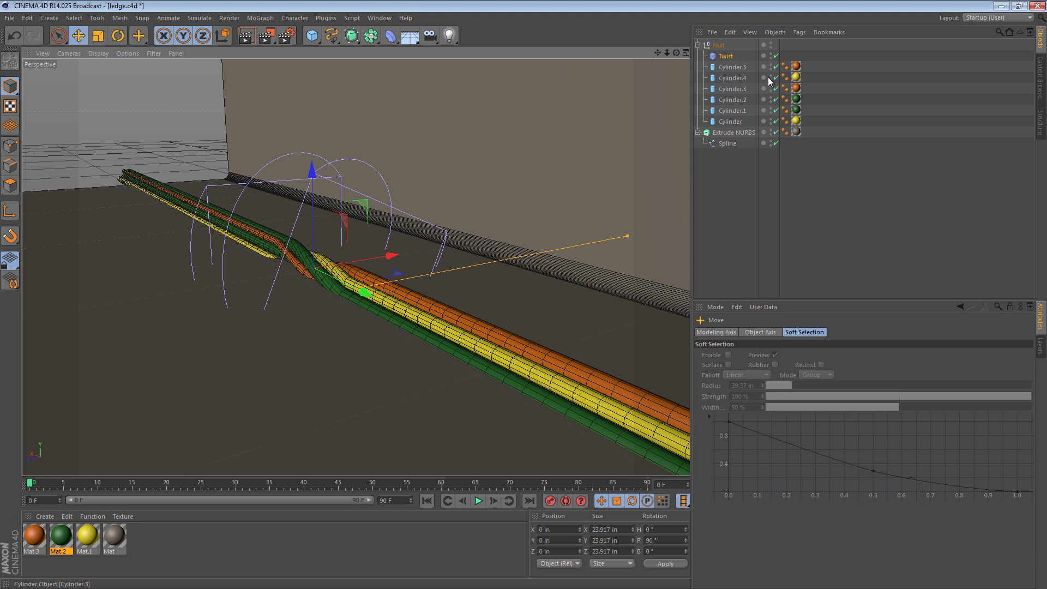
click(727, 57)
click(777, 366)
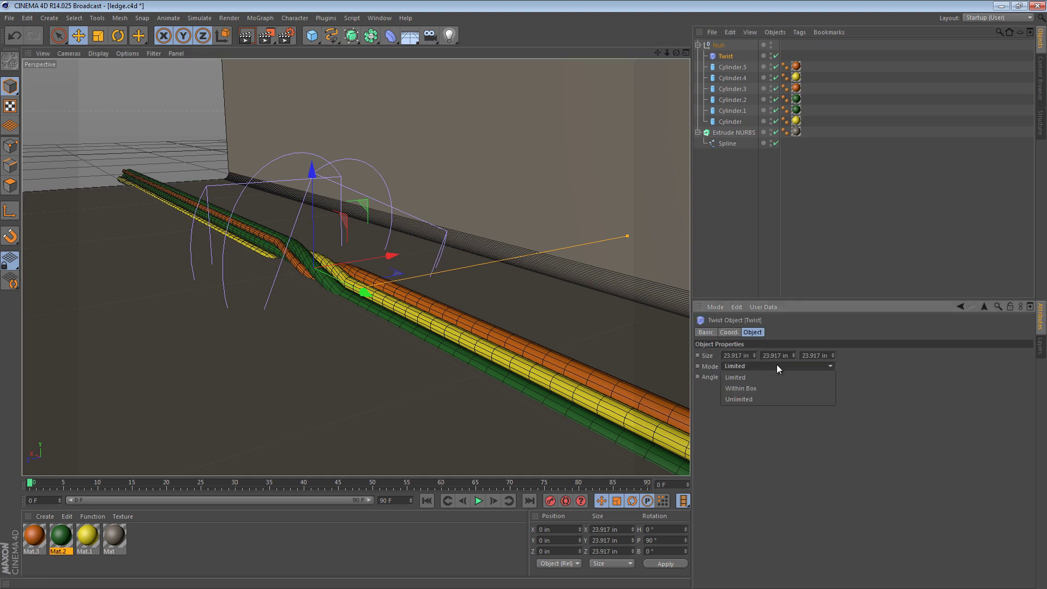
click(750, 397)
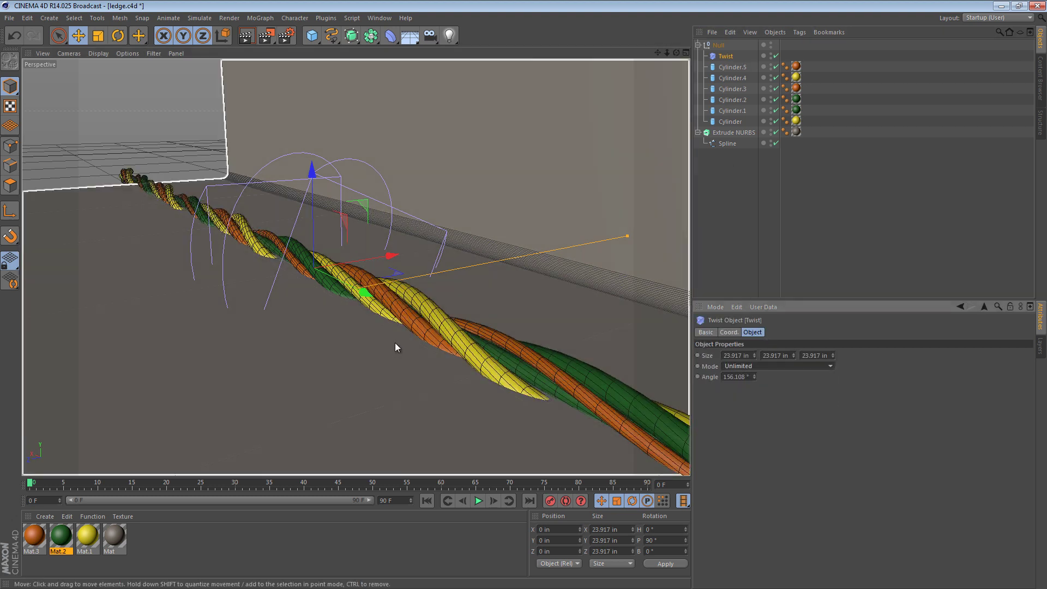
Step: Reduce the Twist deformer's angle to about 55° and deselect it
drag(624, 238, 483, 290)
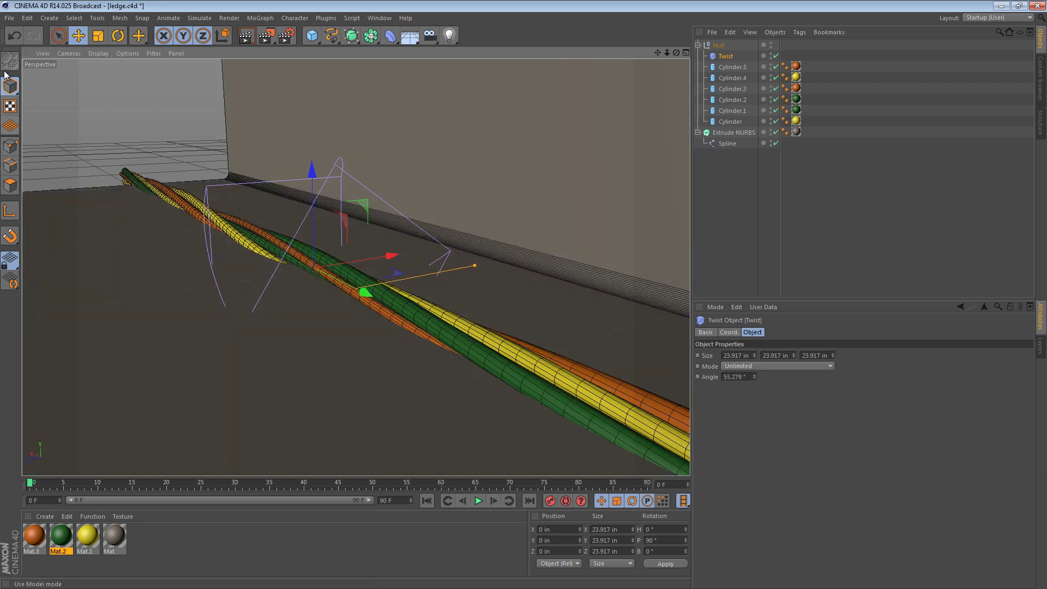
click(2, 92)
click(705, 192)
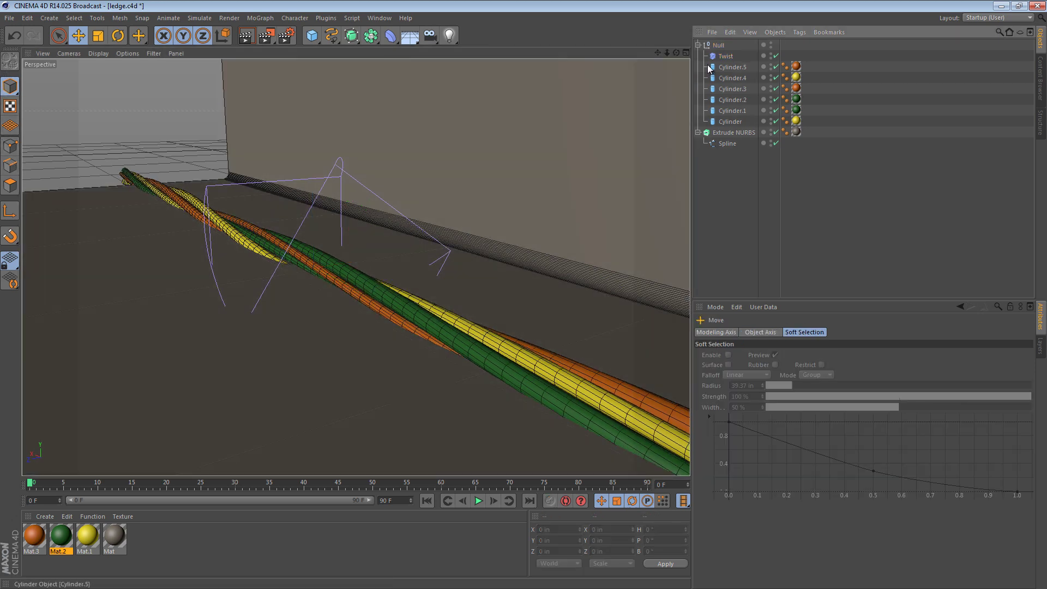
Step: Try raising the whole twisted cable group to about Y 4.2 in, and undo the move
click(718, 46)
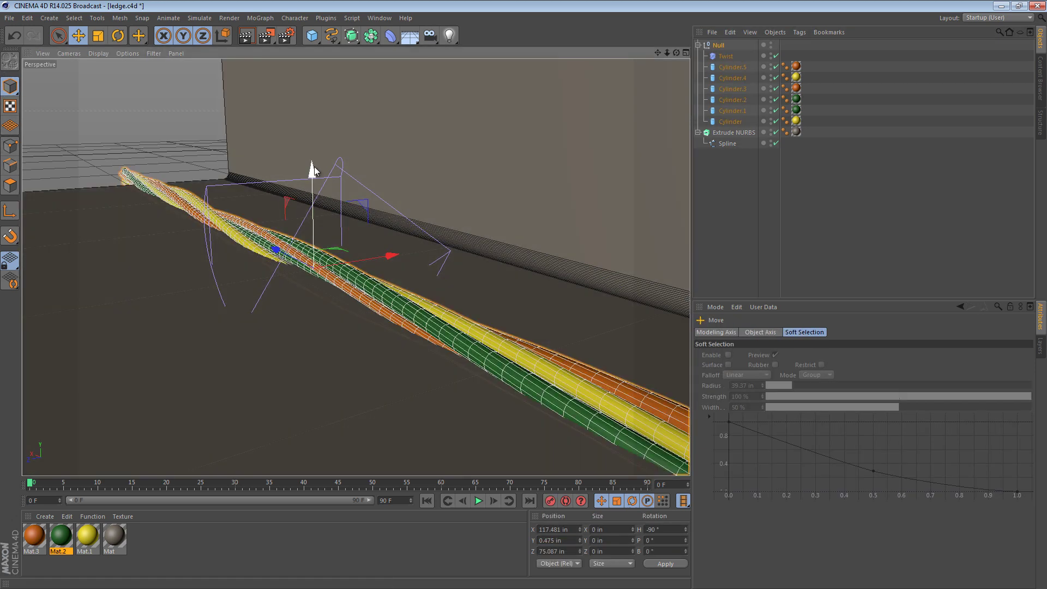
drag(314, 166, 317, 149)
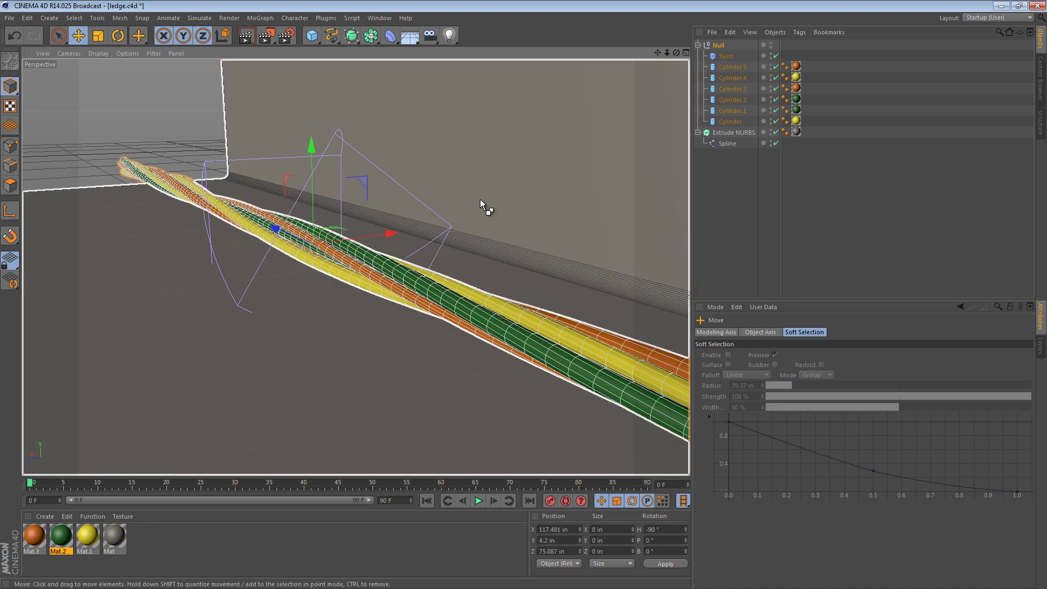
key(ctrl+z)
mouse_move(355, 222)
alt+right_down()
mouse_move(253, 222)
mouse_move(353, 217)
alt+right_up()
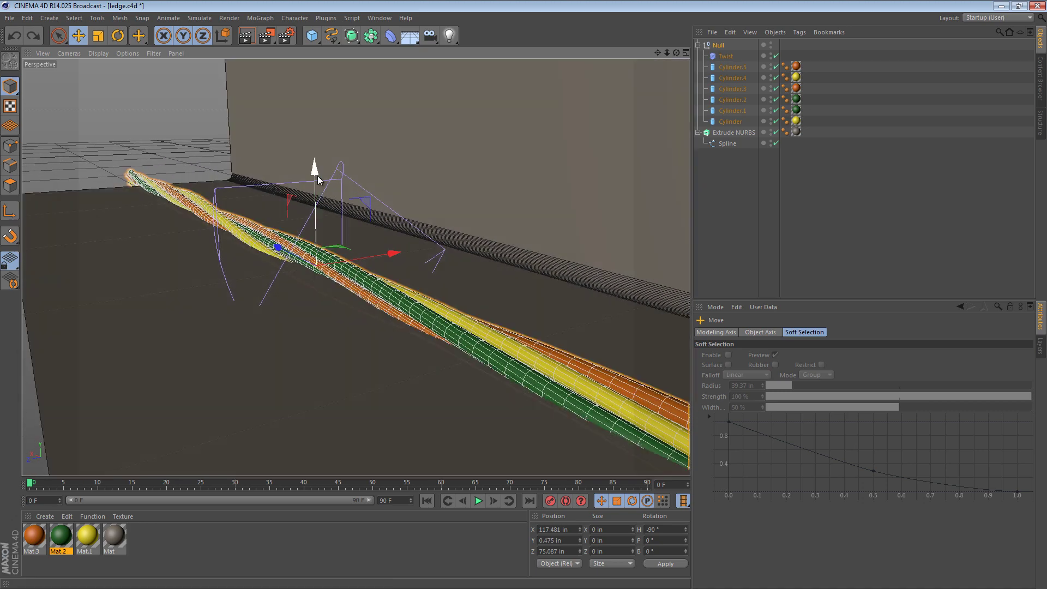
Step: Raise the twisted cable group to about Y 4.5 in and deselect it
drag(318, 180, 318, 156)
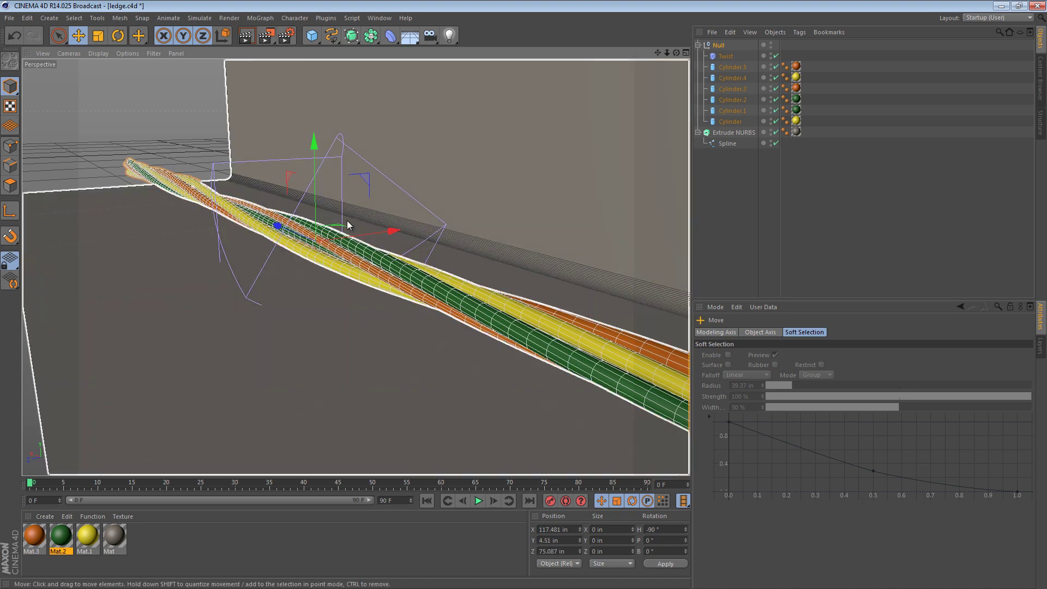
alt+drag(348, 221, 334, 262)
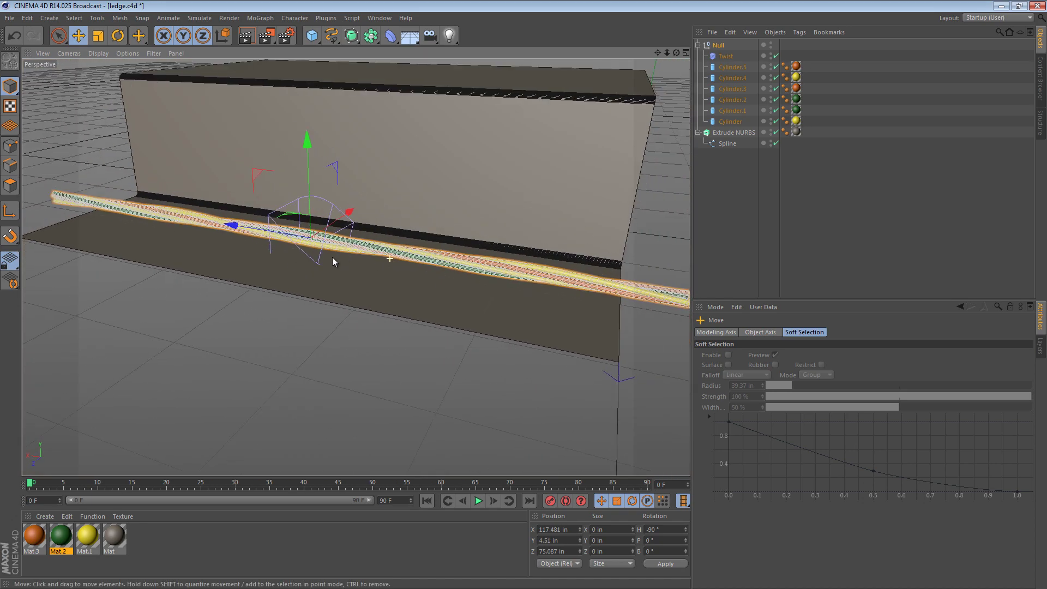
click(204, 289)
Step: Add a new cylinder outside the cable group, collapse that group in the hierarchy, and select the new cylinder
click(313, 34)
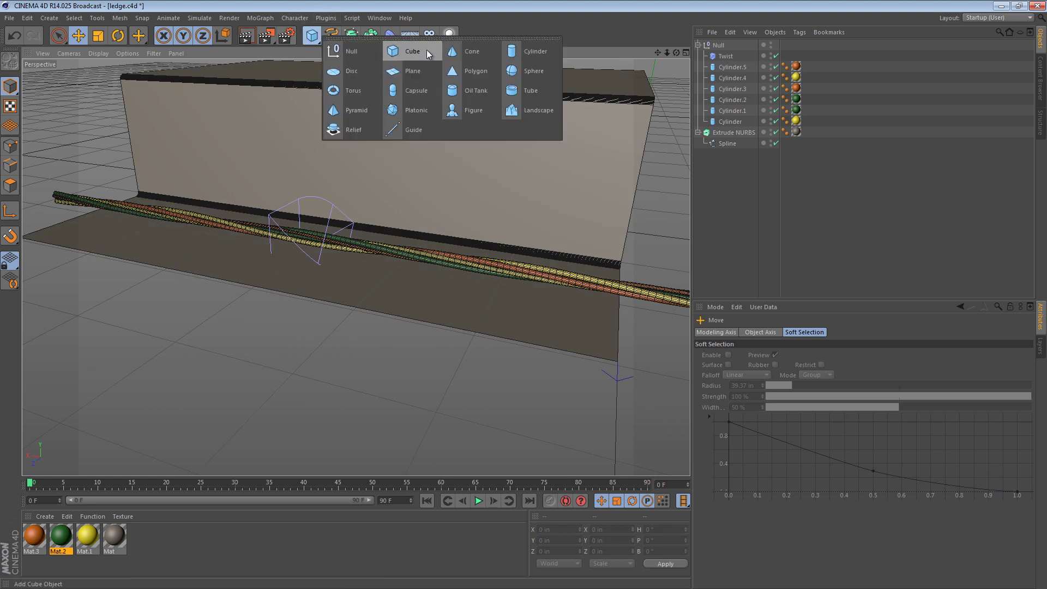
click(520, 50)
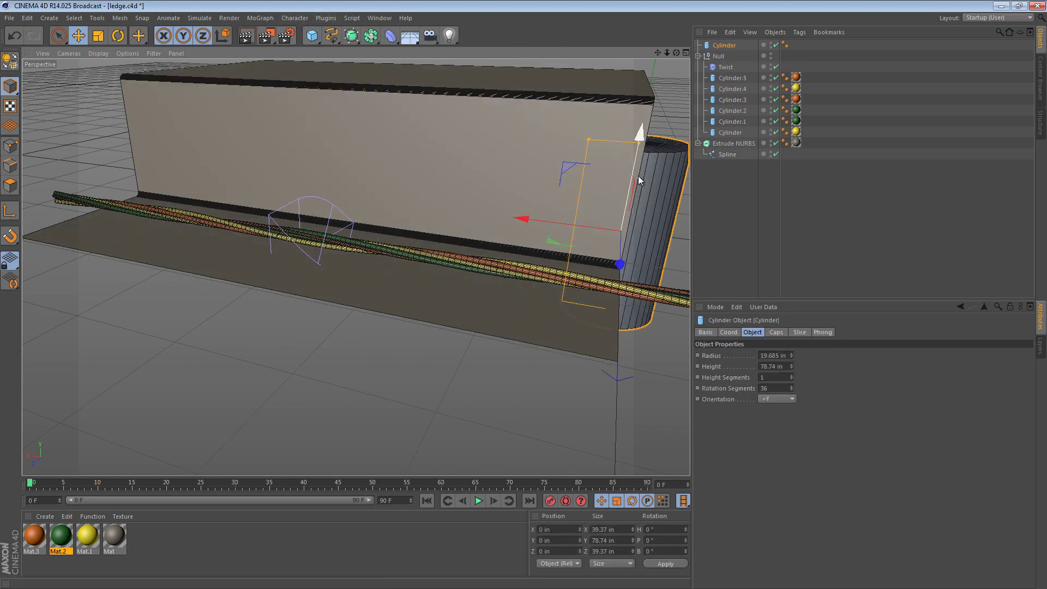
drag(727, 48, 721, 59)
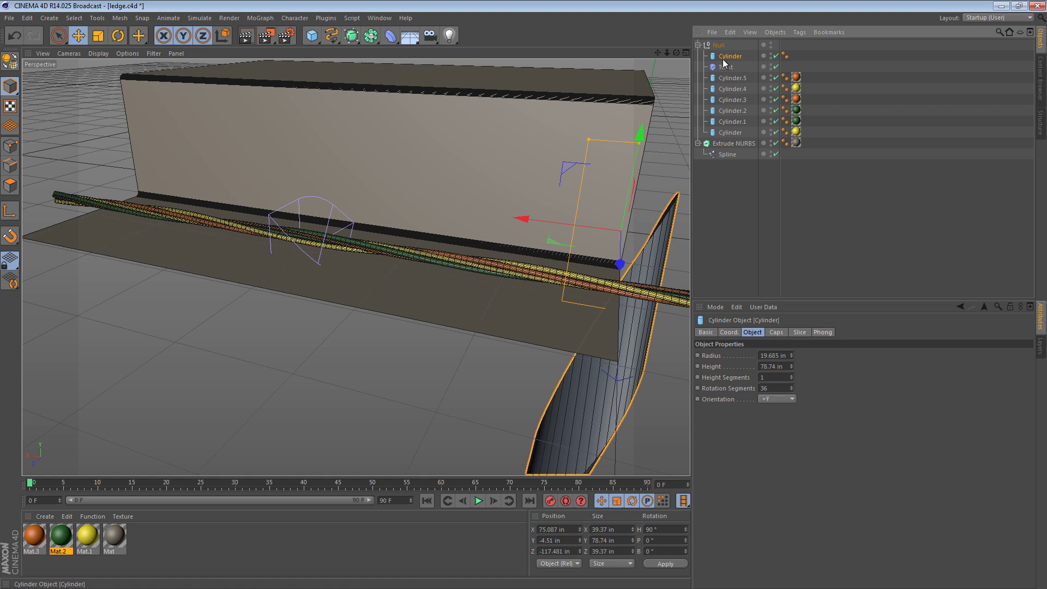
key(ctrl+z)
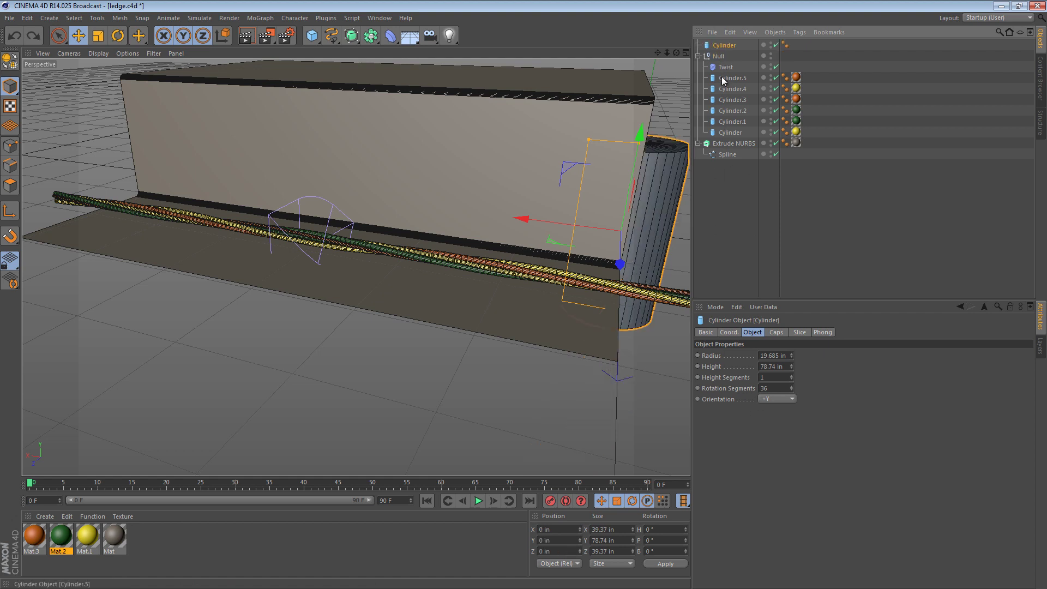
click(704, 56)
click(698, 56)
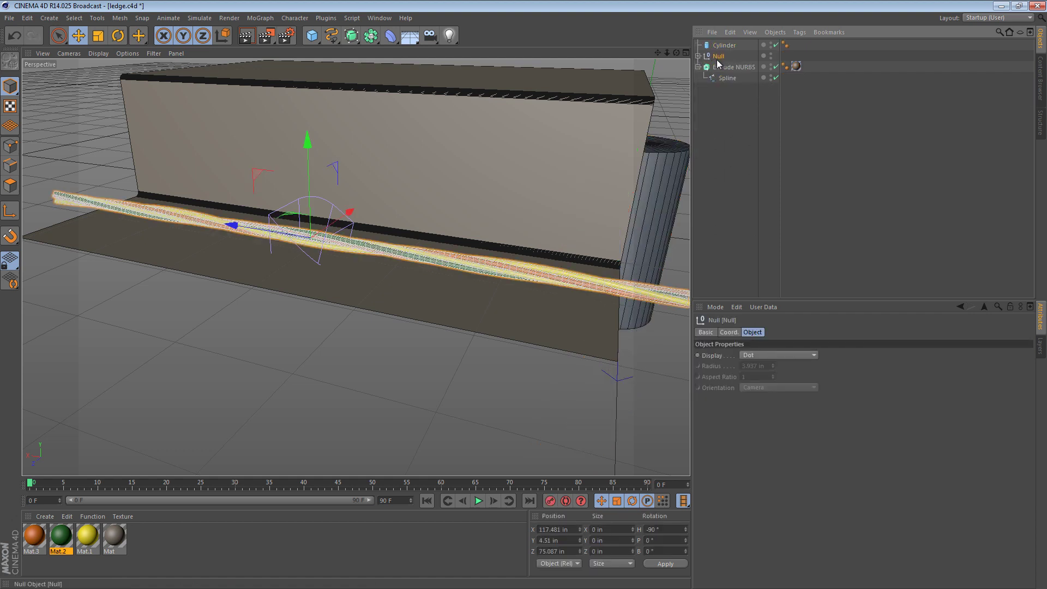
click(724, 46)
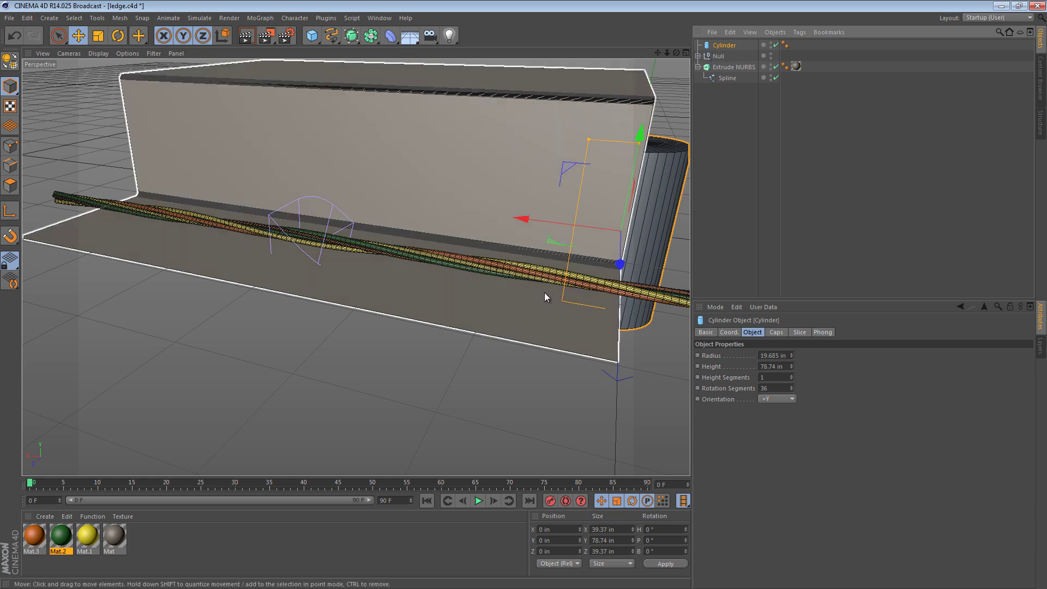
scroll(544, 292, down, 5)
alt+right_drag(363, 258, 414, 252)
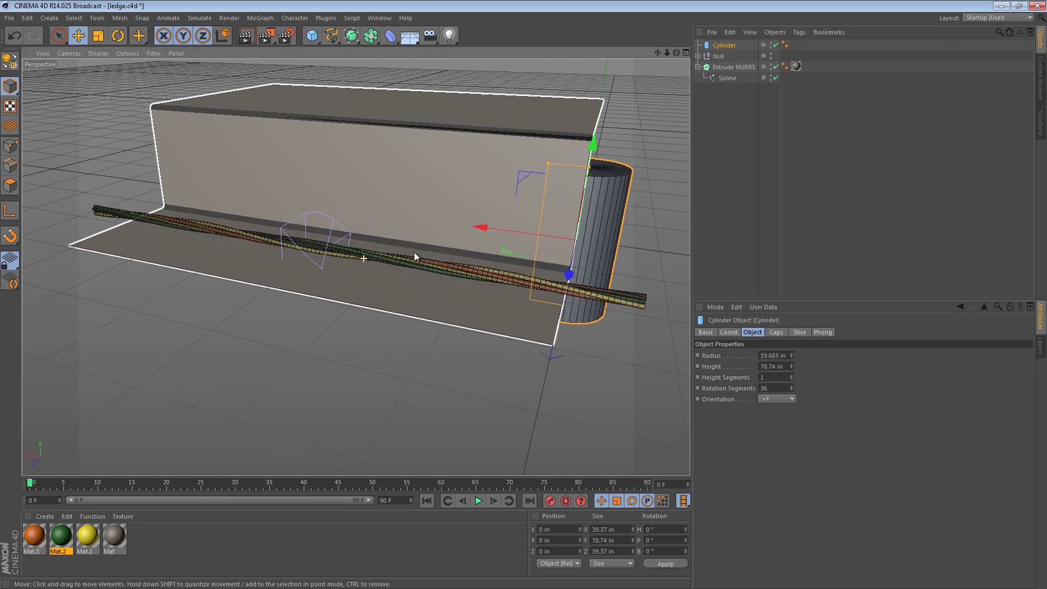
alt+middle_drag(413, 252, 403, 252)
click(104, 17)
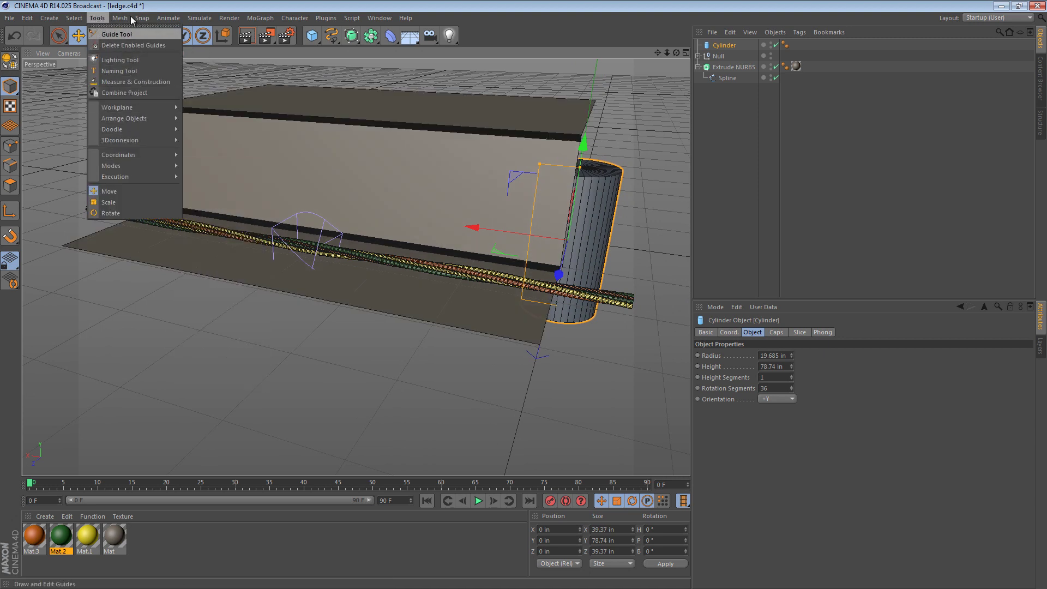
click(73, 18)
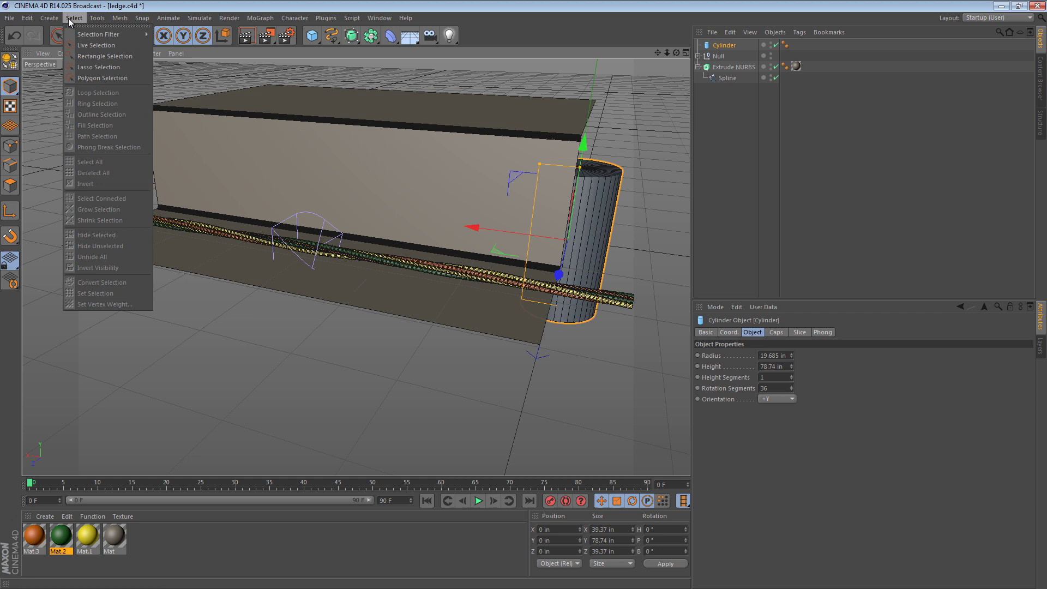
mouse_move(92, 22)
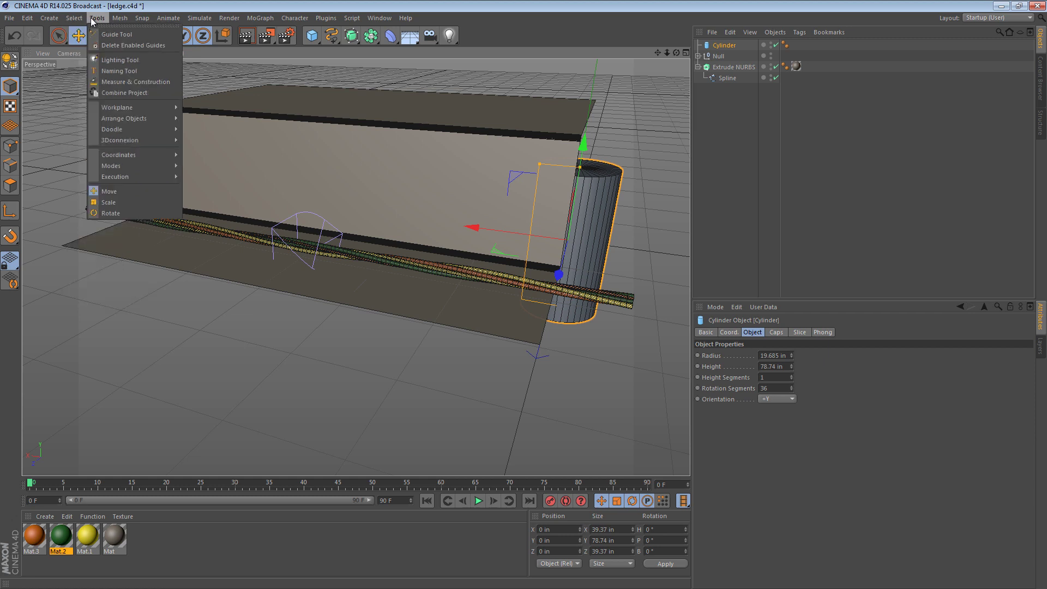
click(91, 22)
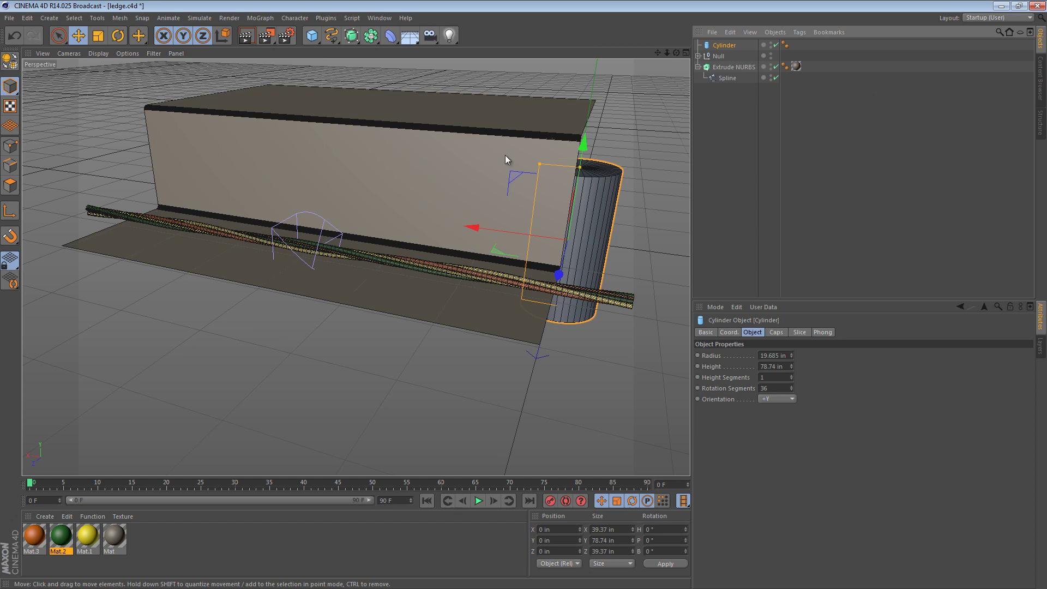
Step: Move the new cylinder along Z to about 72 in, over the end of the cable bundle
alt+drag(594, 227, 448, 217)
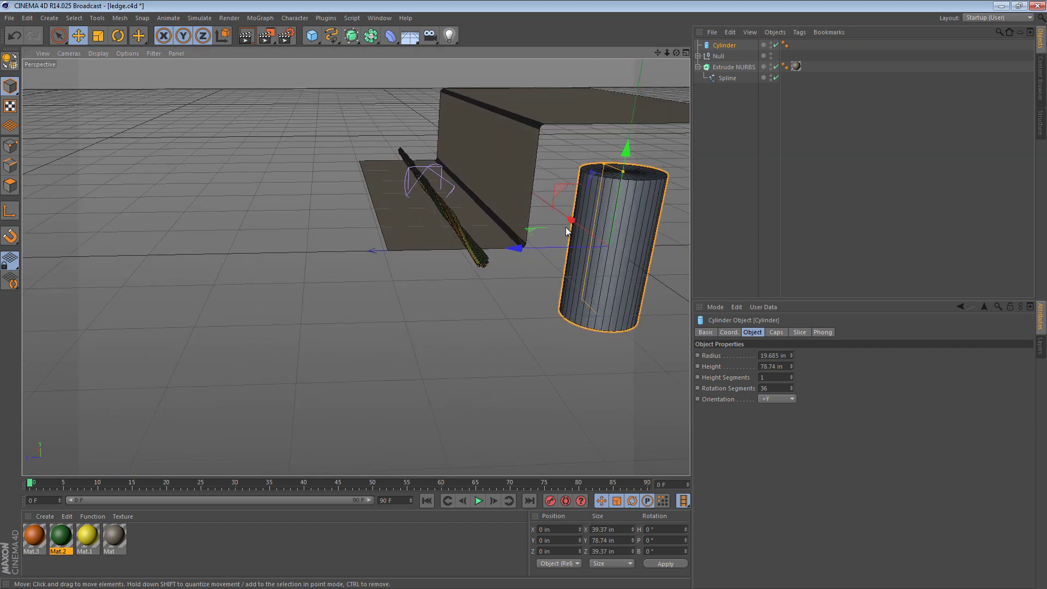
drag(516, 245, 460, 237)
alt+right_drag(459, 237, 545, 228)
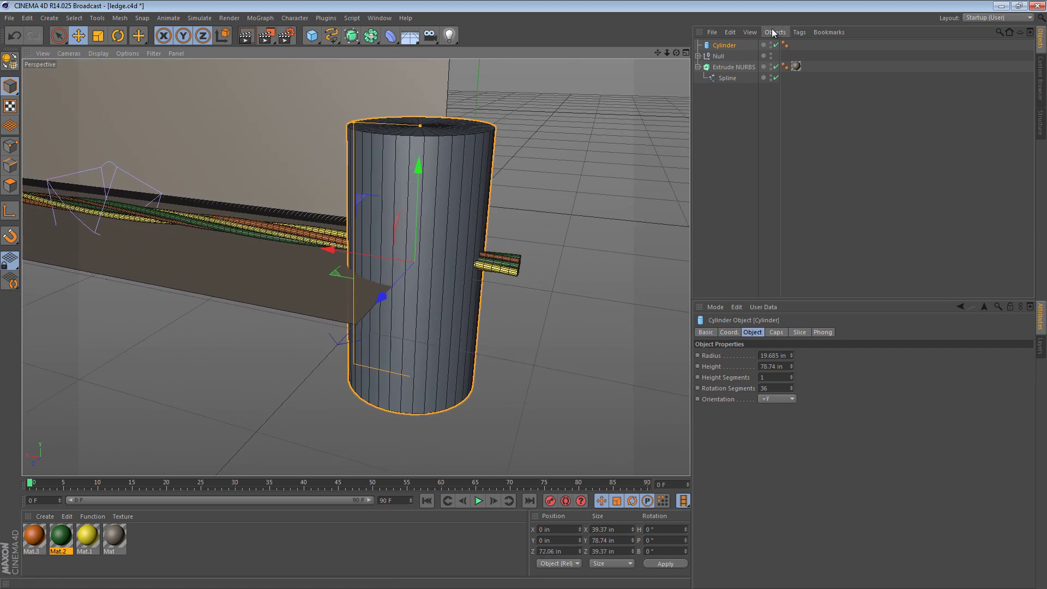
Step: Orient the new cylinder along +X and scale it down to about 19.6 in long and 9.8 in across
click(729, 44)
click(780, 400)
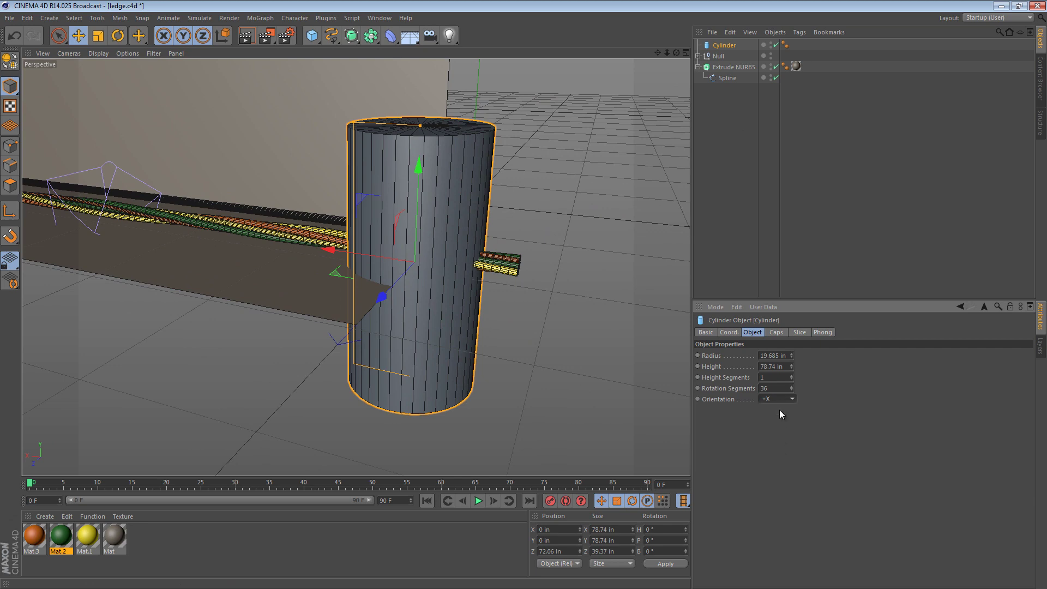
alt+drag(521, 293, 193, 301)
key(t)
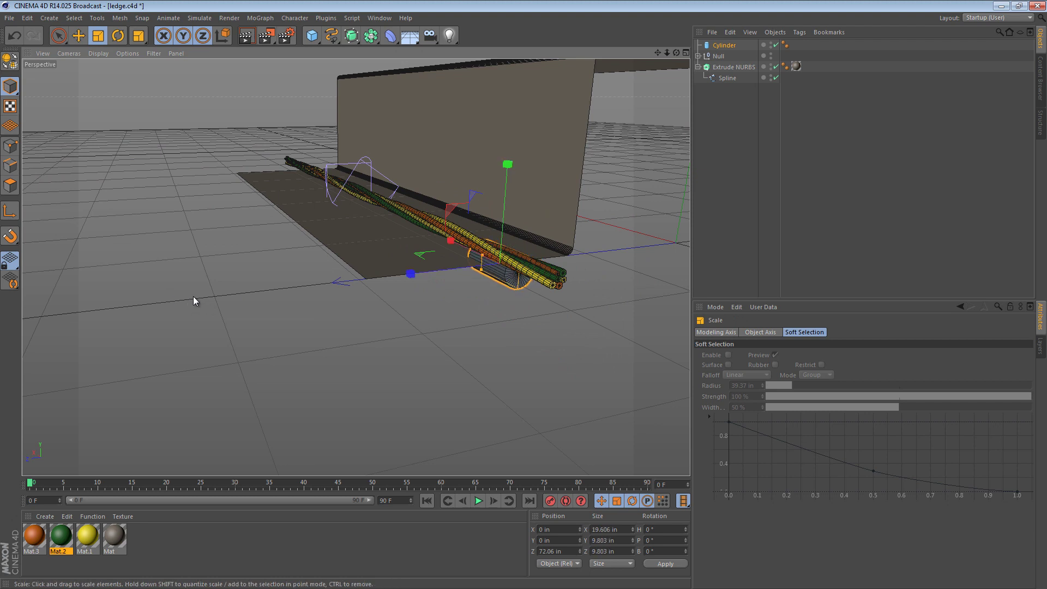
Step: Center the new cylinder around the cable bundle in the Right view, at about Y 4.5 in and Z 75.1 in
middle_click(170, 374)
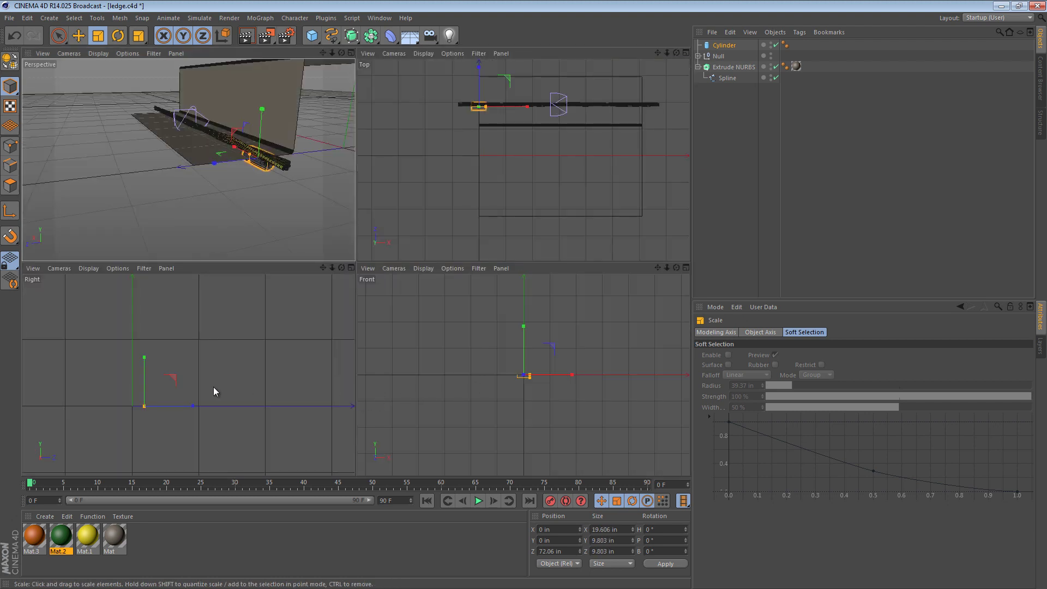
middle_click(349, 386)
key(s)
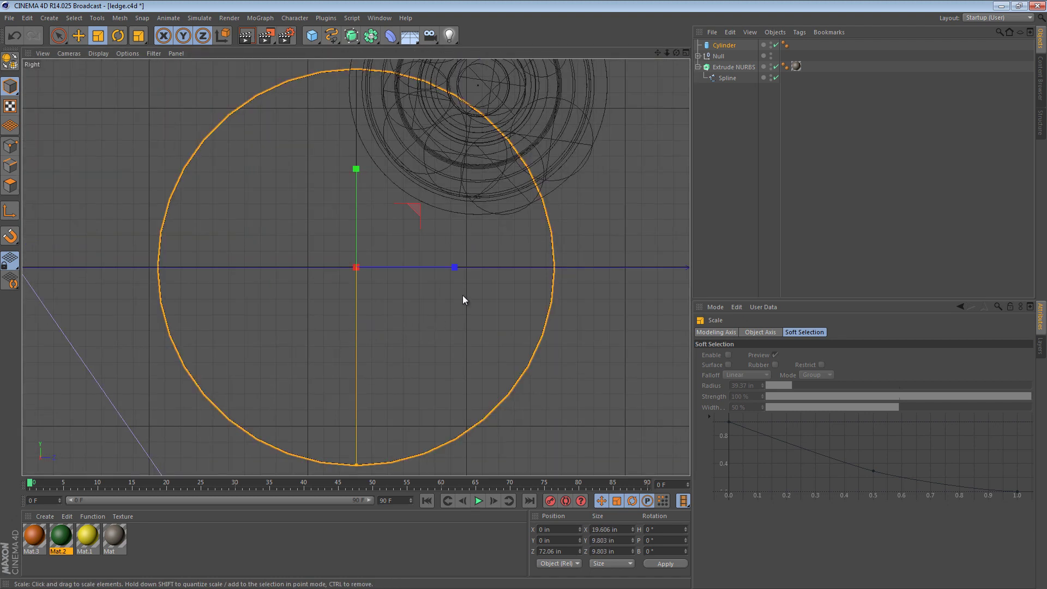
scroll(465, 289, down, 5)
alt+middle_drag(469, 229, 351, 312)
key(e)
drag(351, 312, 433, 188)
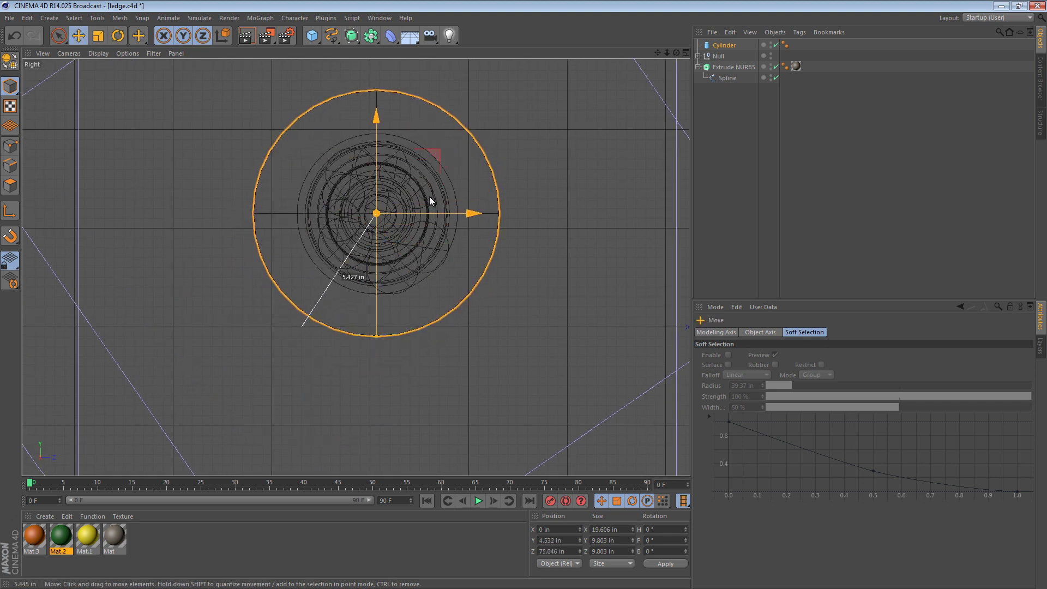
scroll(420, 195, up, 3)
alt+middle_drag(454, 189, 489, 197)
Step: Scale the cylinder down around the cables to about 14.5 in long and 7.3 in across
key(t)
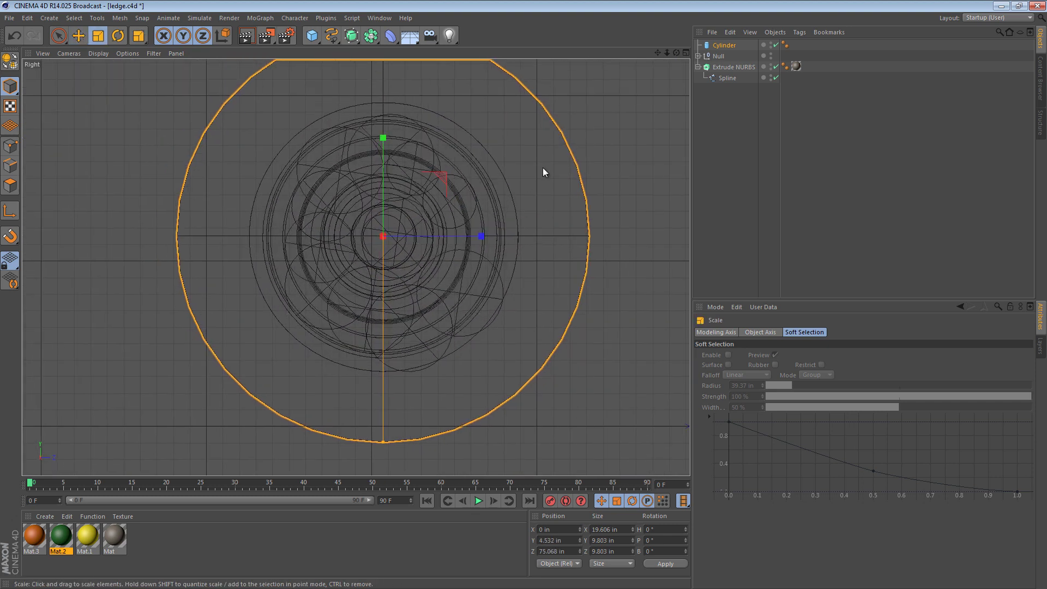
mouse_move(542, 168)
mouse_down()
mouse_move(369, 263)
mouse_move(258, 289)
mouse_move(470, 236)
mouse_move(554, 271)
mouse_up()
key(F1)
alt+right_drag(554, 271, 627, 264)
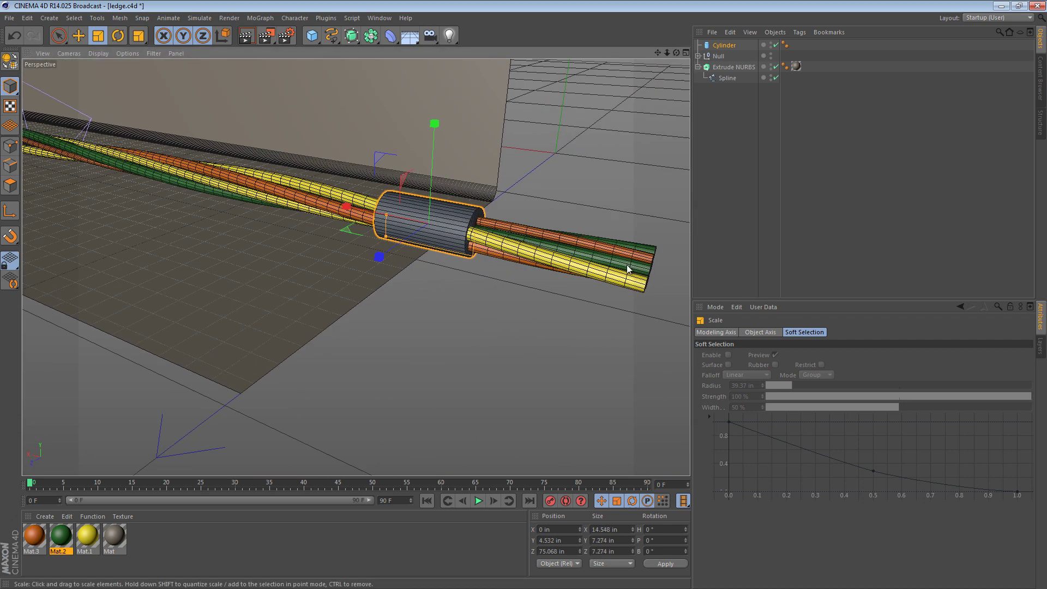
alt+drag(531, 246, 478, 242)
Step: Turn off the caps of the cylinder around the cables so it forms an open sleeve
click(717, 45)
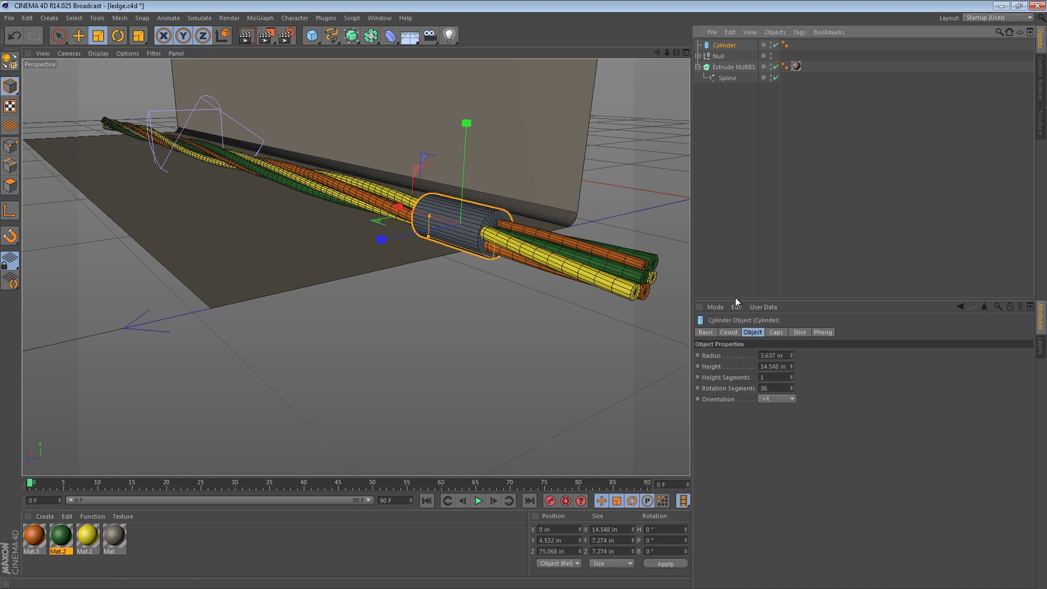
shift+click(776, 332)
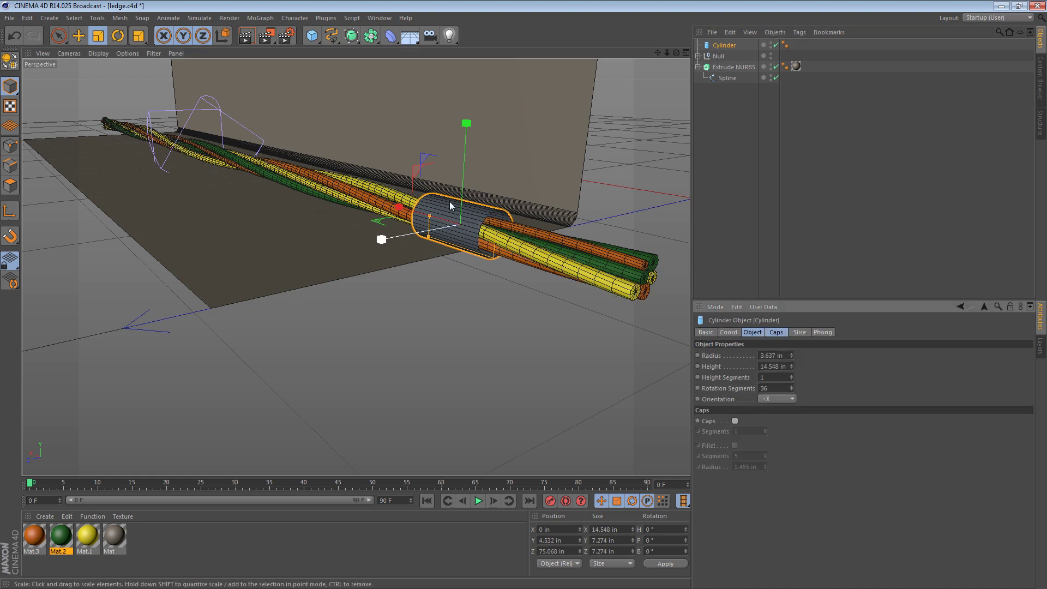
alt+right_drag(449, 201, 562, 217)
mouse_move(530, 209)
alt+mouse_down()
mouse_move(502, 212)
mouse_move(510, 228)
mouse_move(532, 227)
alt+mouse_up()
Step: Shorten the sleeve cylinder to a height of about 7.3 in
click(727, 45)
key(e)
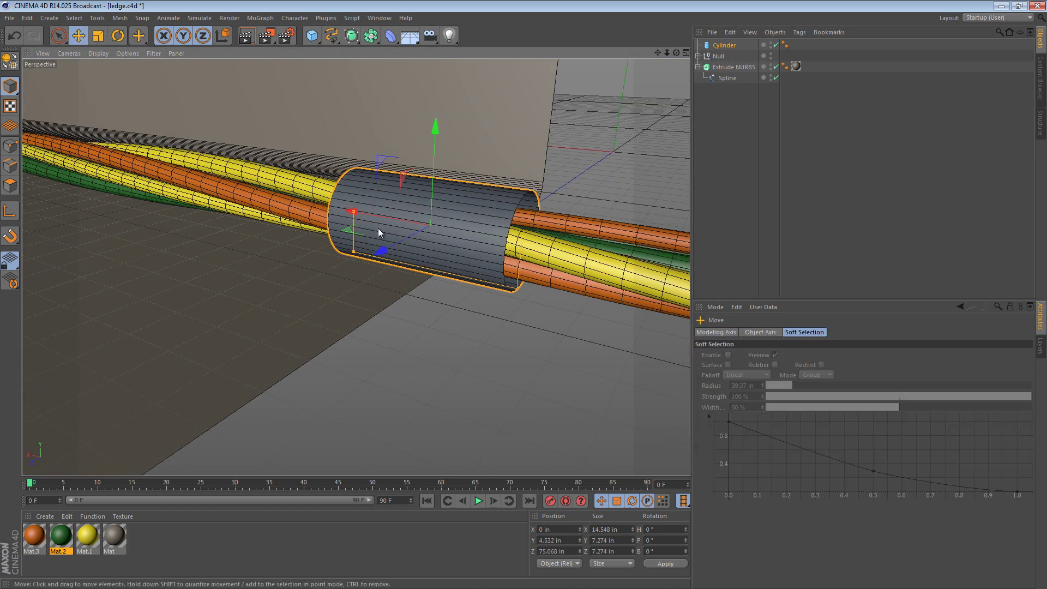
drag(352, 211, 391, 210)
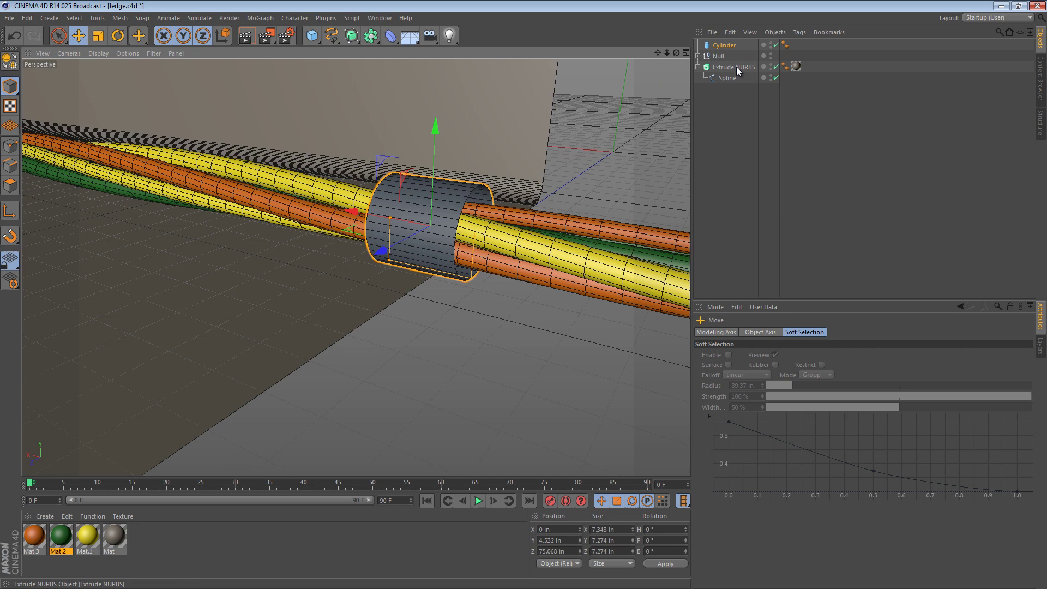
Step: Set the sleeve cylinder's height segments to 4 and deselect it
click(726, 46)
click(776, 377)
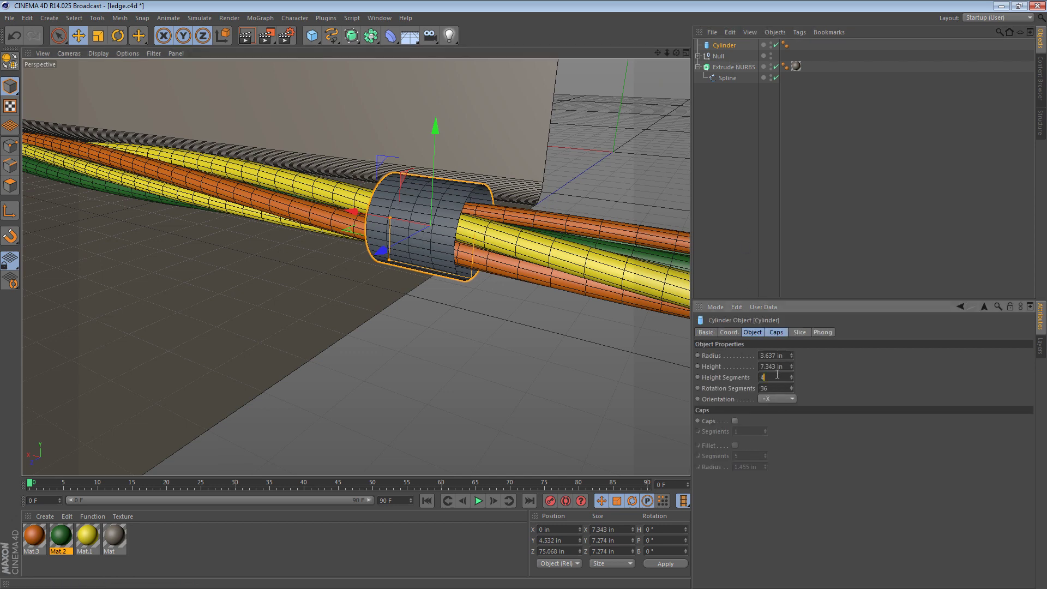
click(724, 251)
alt+drag(502, 233, 478, 274)
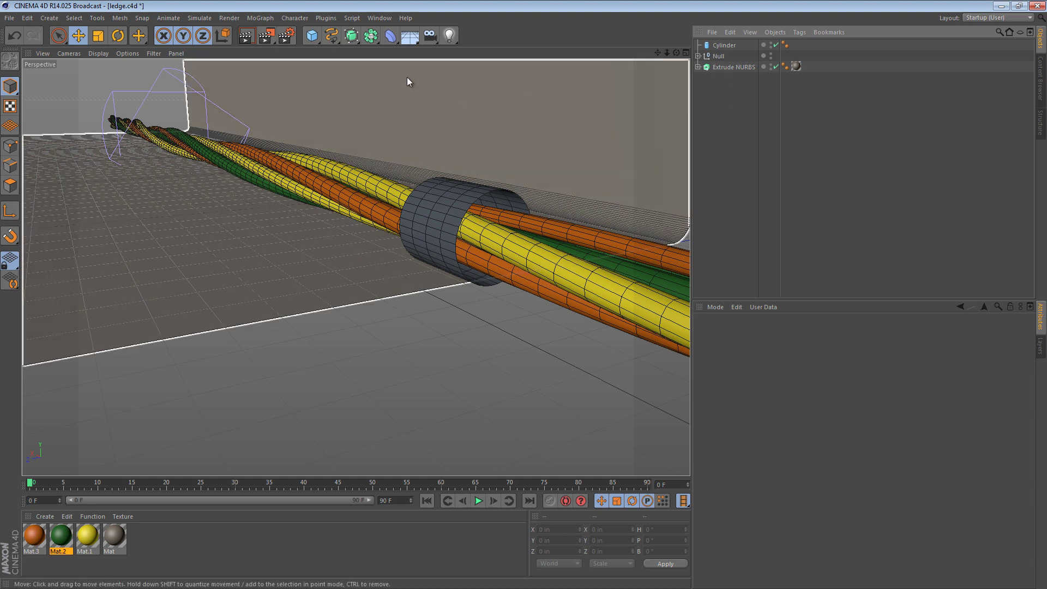
Step: Add a Collision deformer at the root of the hierarchy, open its properties, and deselect it
click(247, 20)
click(227, 20)
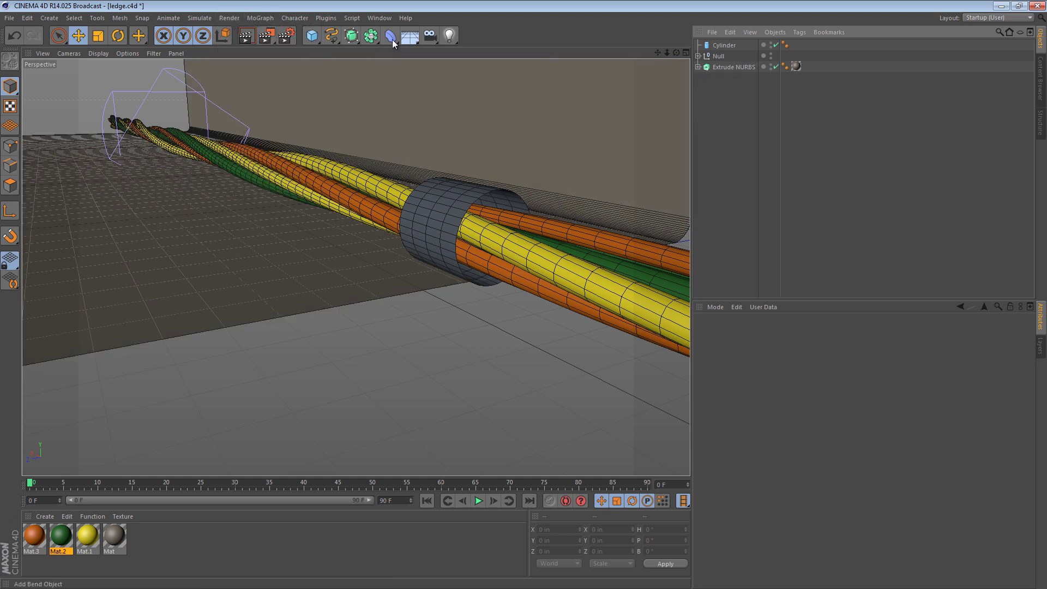
click(391, 36)
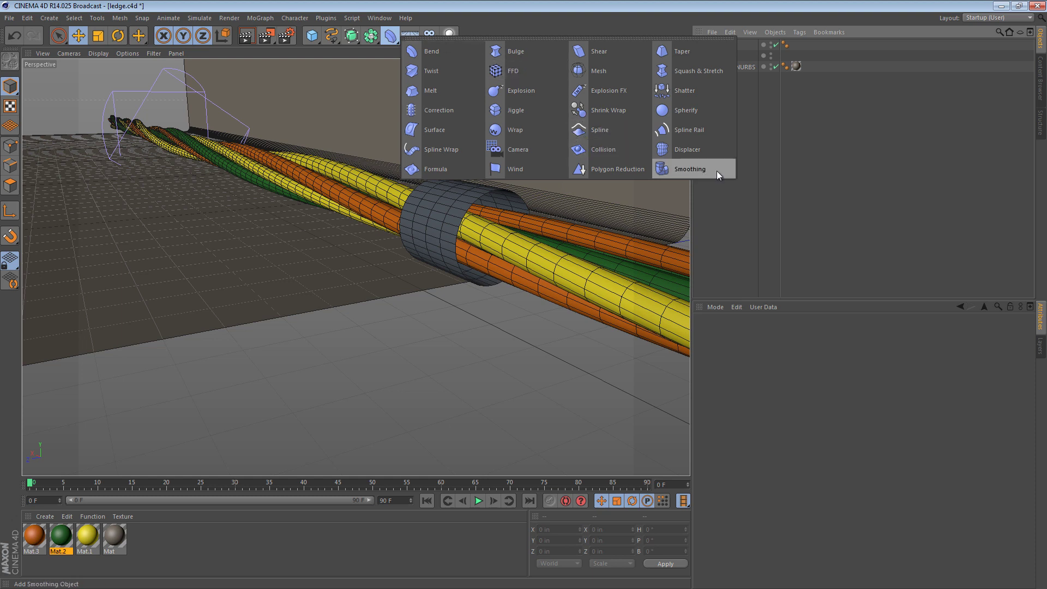
click(616, 148)
click(727, 100)
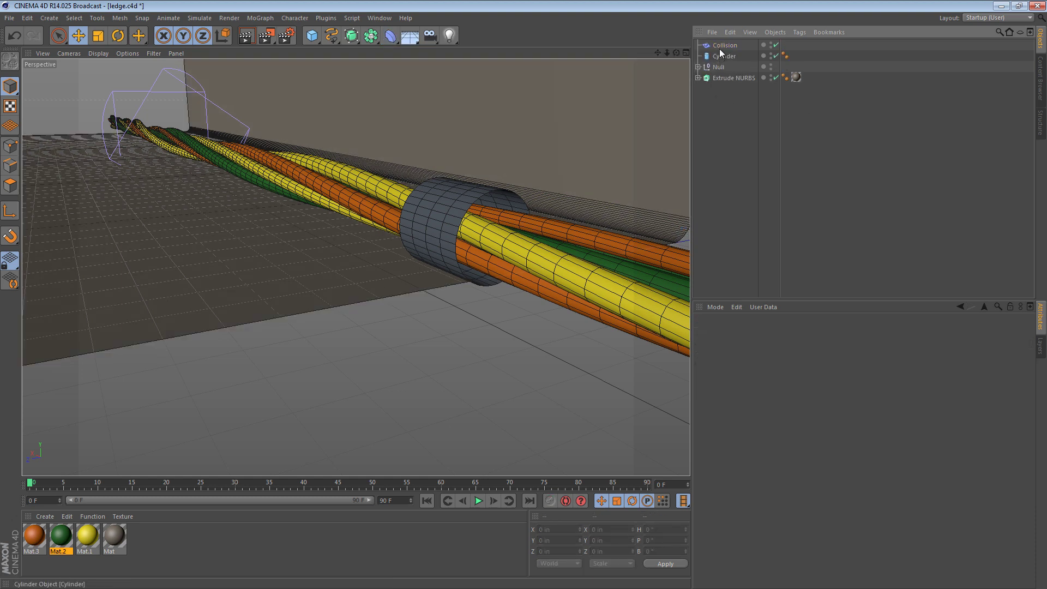
click(718, 46)
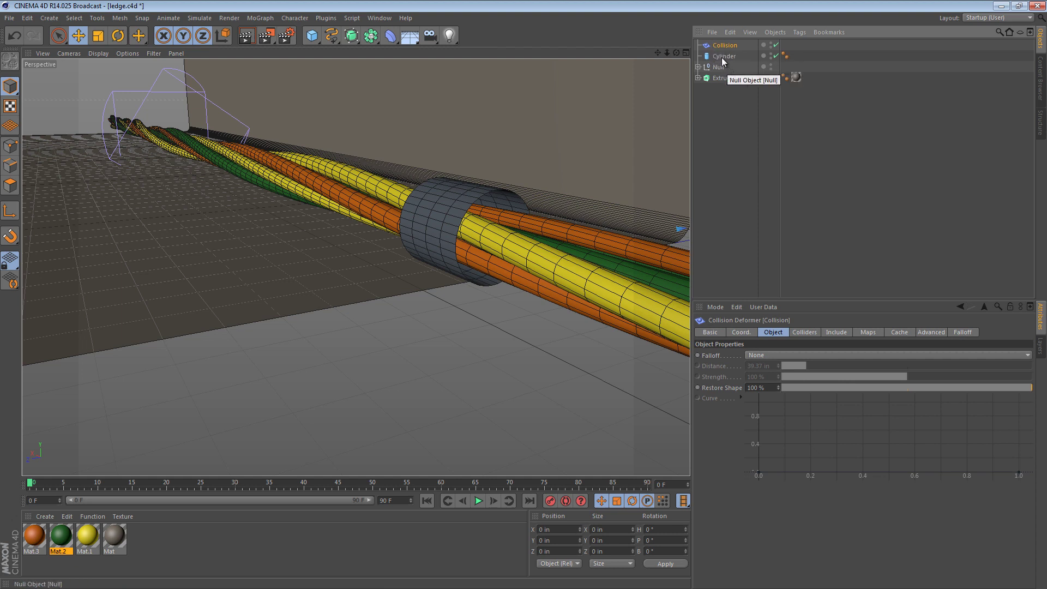
click(731, 104)
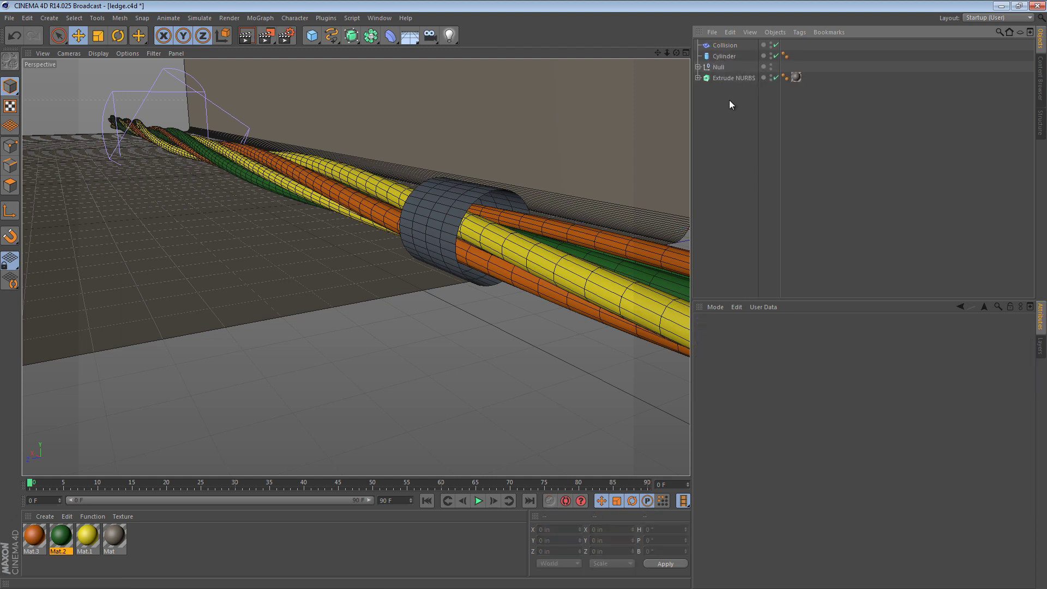
Step: Group the sleeve cylinder under a new null, expand that group, and select the cylinder inside
click(734, 56)
key(alt+g)
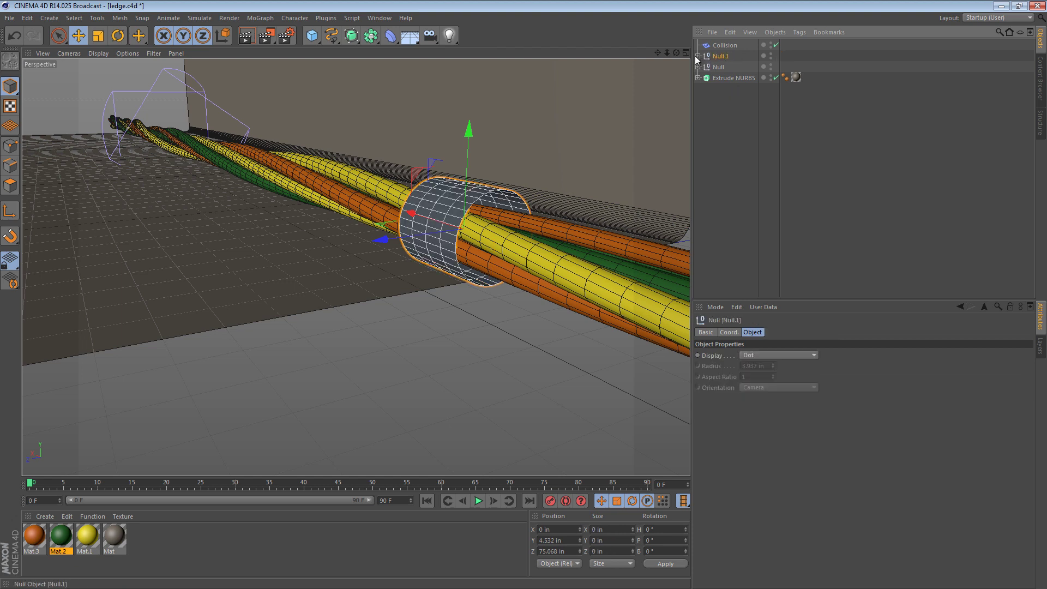
click(698, 56)
click(721, 111)
click(720, 67)
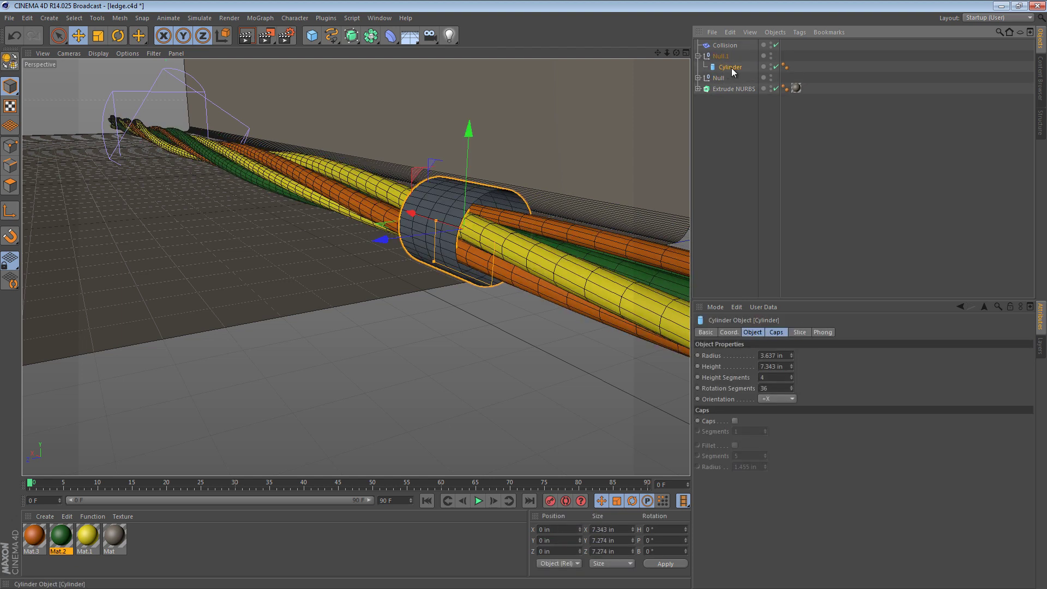
Step: Create a new material, darken its color to near black, and apply it to the sleeve cylinder
click(44, 516)
click(54, 529)
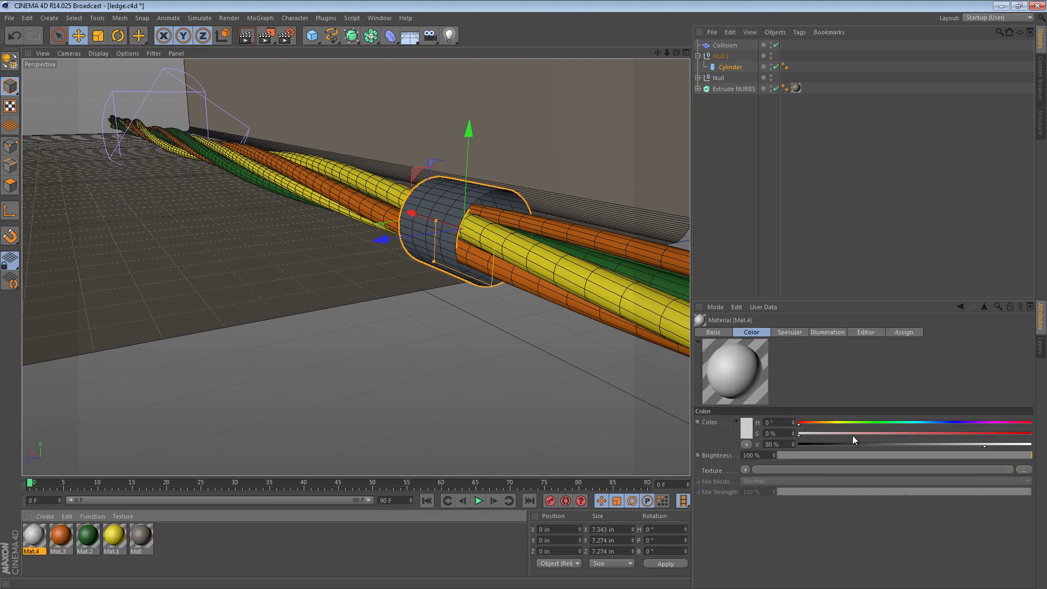
drag(852, 443, 836, 444)
drag(40, 528, 428, 195)
Step: Move the black material's texture tag from the sleeve cylinder onto its parent null
click(770, 87)
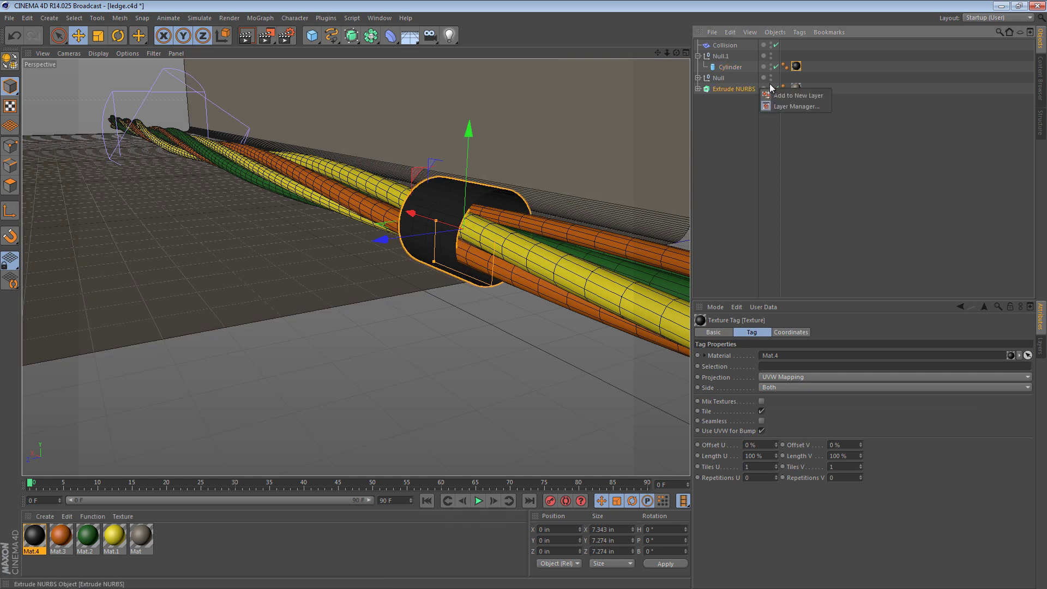
click(805, 65)
drag(800, 53, 802, 55)
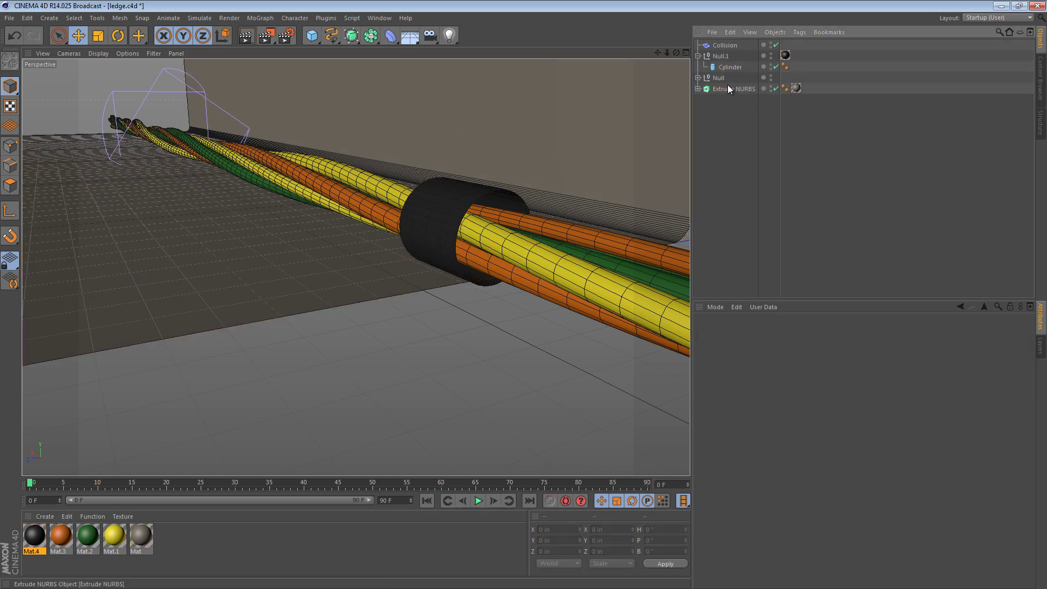
Step: Place the Collision deformer inside the sleeve's null and add the cable group null as its collider object
click(727, 46)
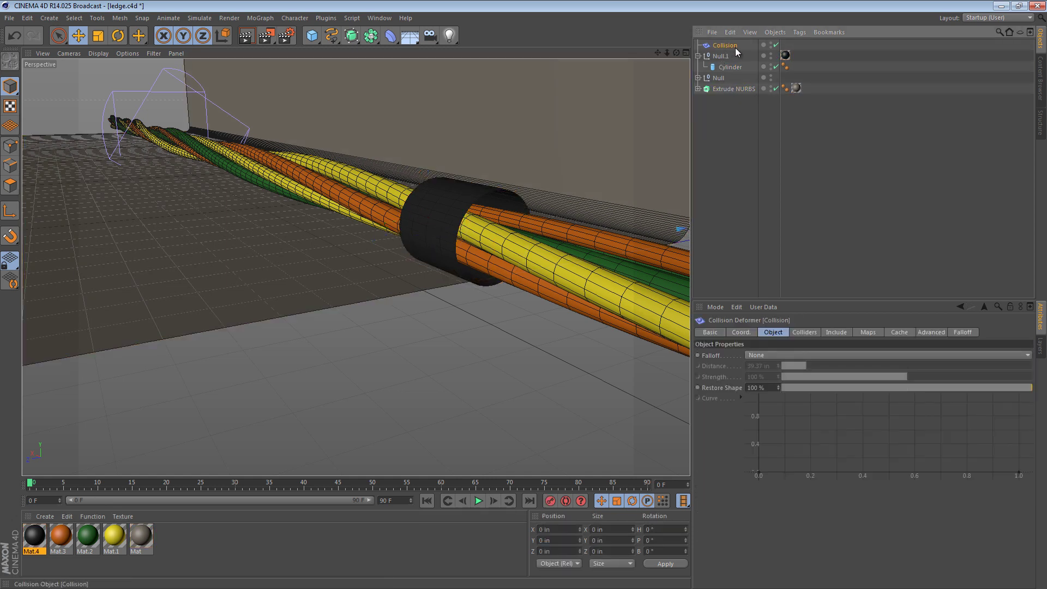
drag(728, 46, 734, 57)
click(718, 78)
click(698, 77)
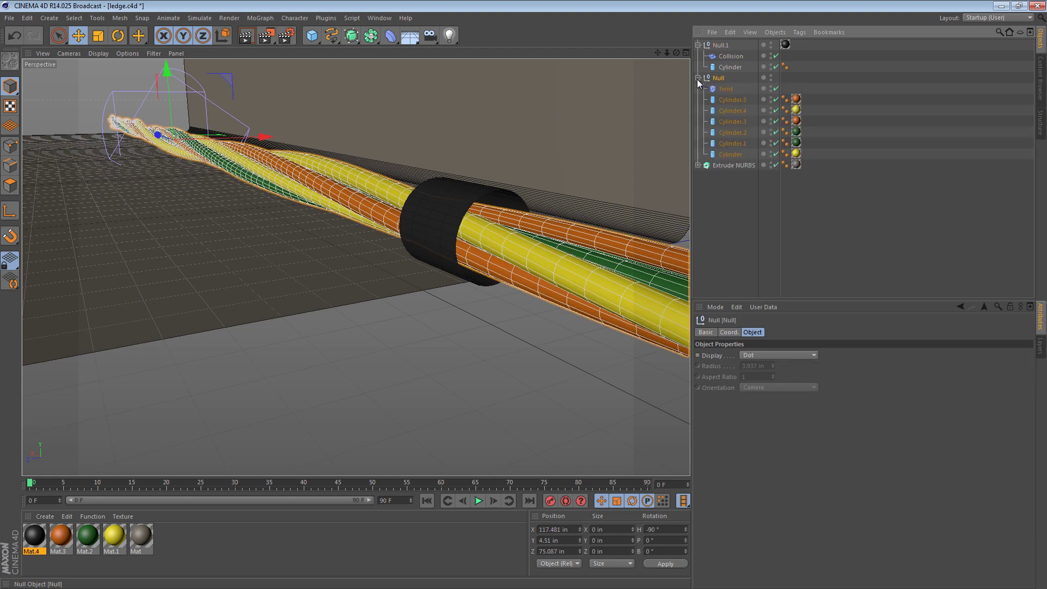
click(698, 77)
click(729, 56)
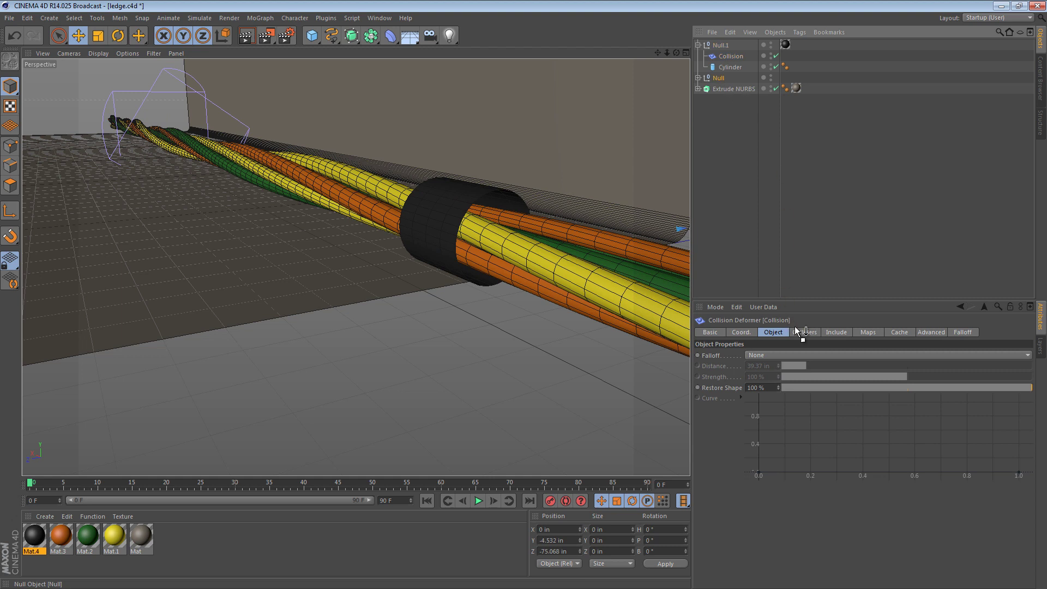
drag(795, 328, 809, 377)
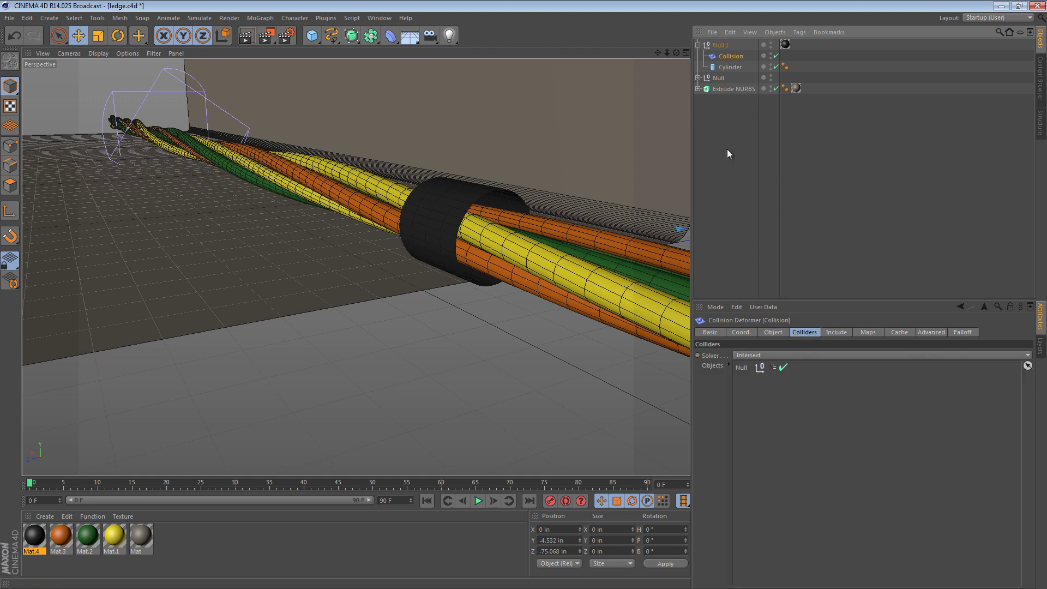
Step: Set the Collision deformer's collider solver to Inside (Stretch)
click(730, 67)
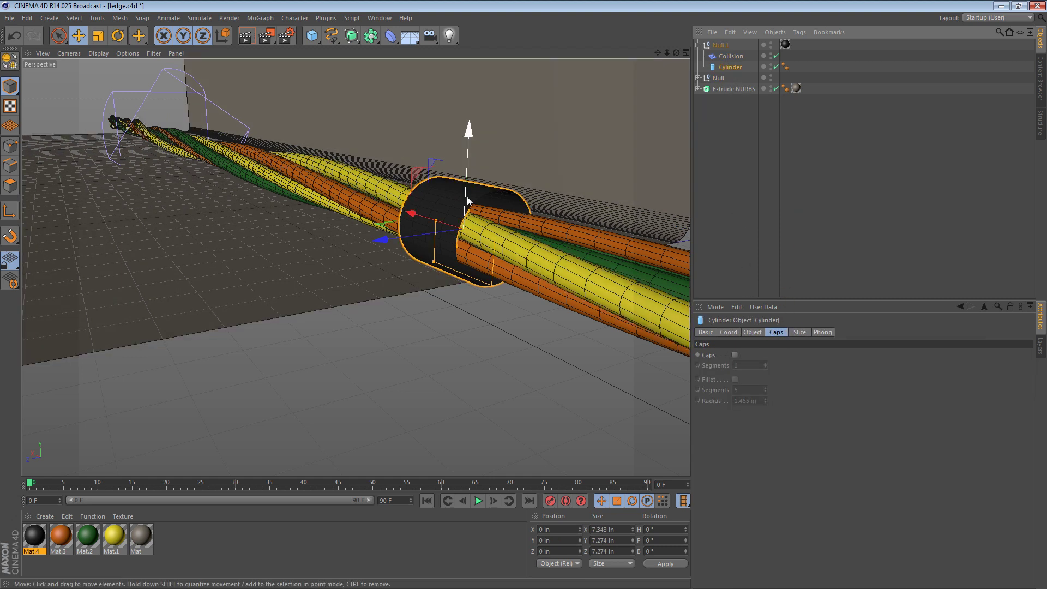
alt+drag(536, 217, 622, 129)
click(730, 56)
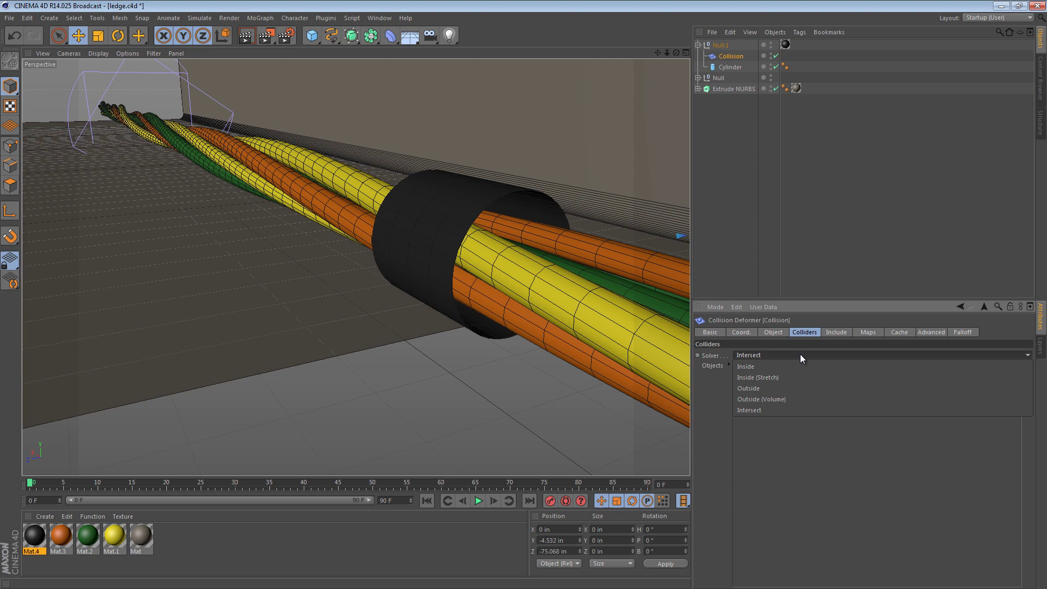
click(795, 380)
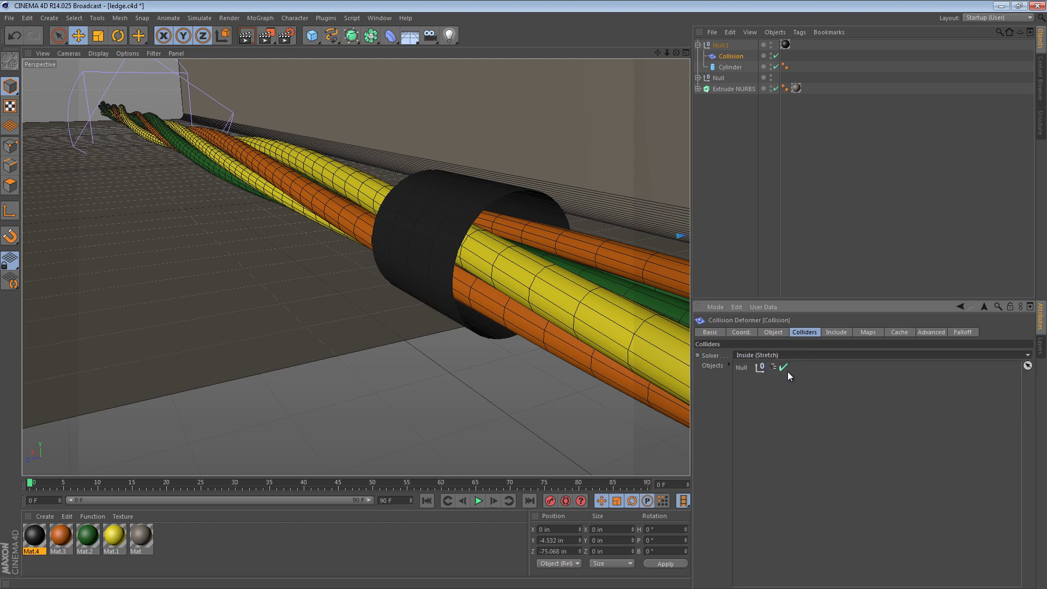
Step: Scale the sleeve cylinder down to about 4.4 in across and shorten its length to about 4.1 in
click(727, 67)
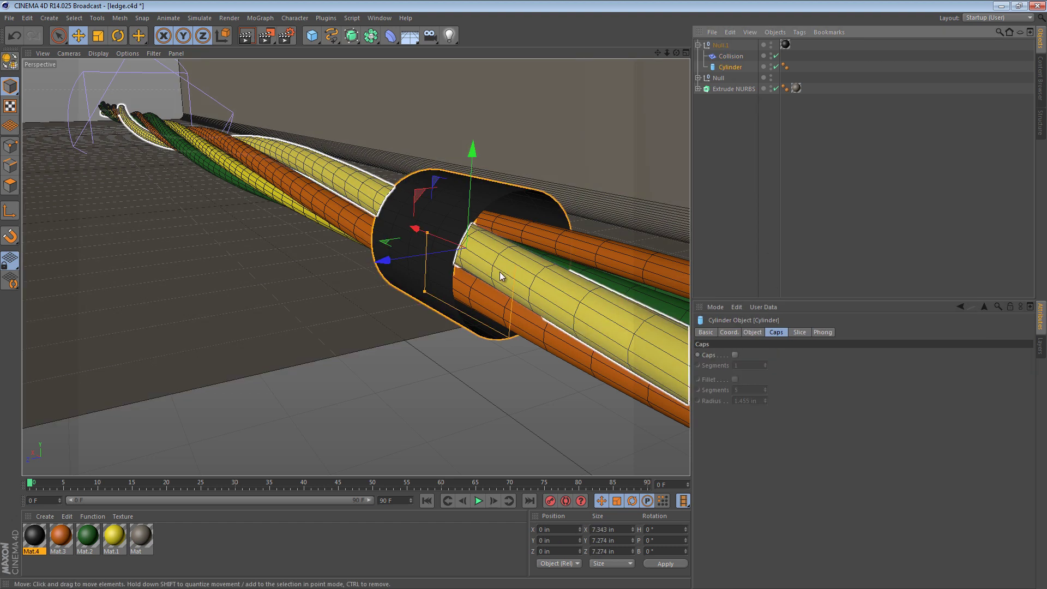
key(t)
drag(562, 172, 457, 355)
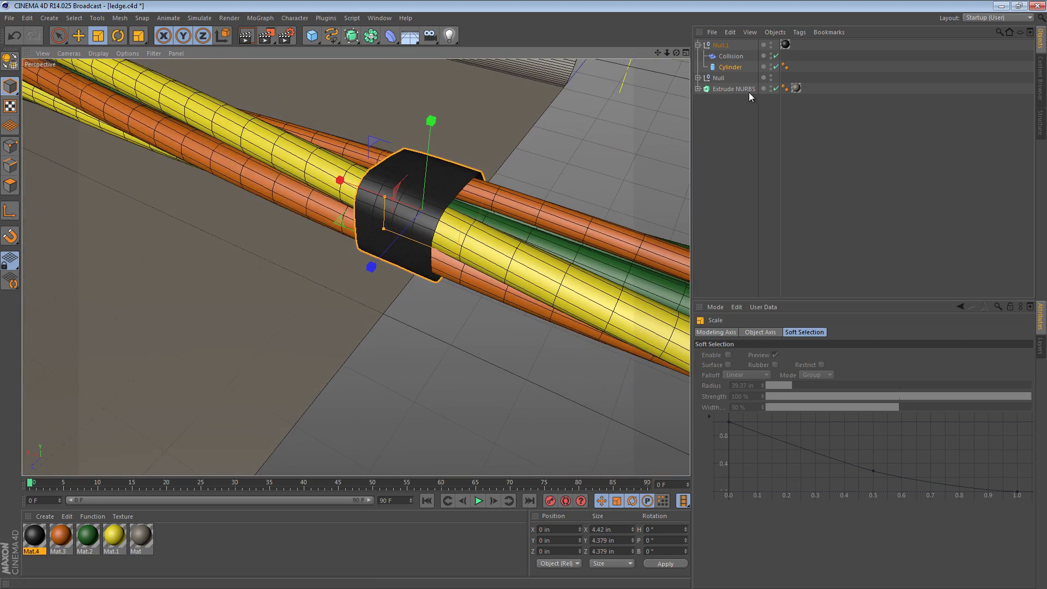
key(e)
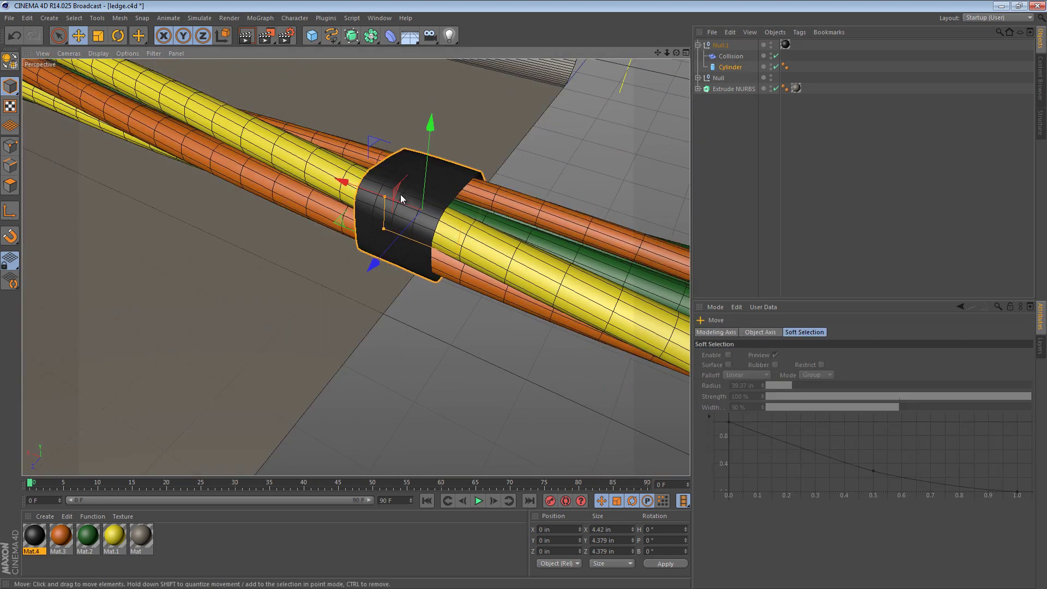
mouse_move(384, 198)
mouse_down()
mouse_move(327, 192)
mouse_move(387, 199)
mouse_up()
alt+drag(456, 194, 378, 161)
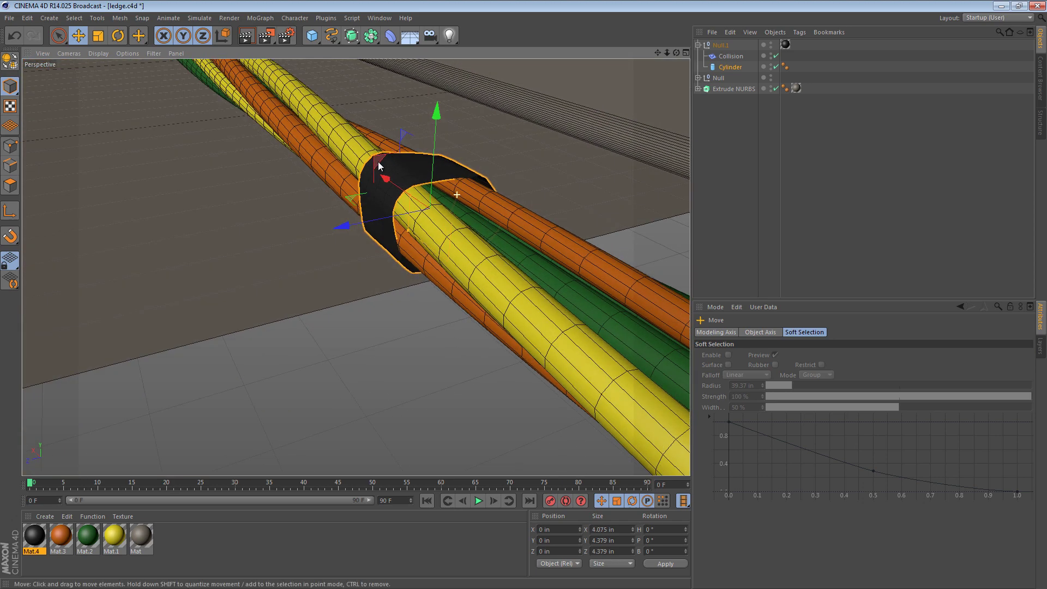
alt+right_drag(378, 162, 462, 173)
alt+drag(463, 173, 442, 125)
Step: Slide the sleeve cylinder along the cable bundle to an X position of about 5.35 in
click(743, 55)
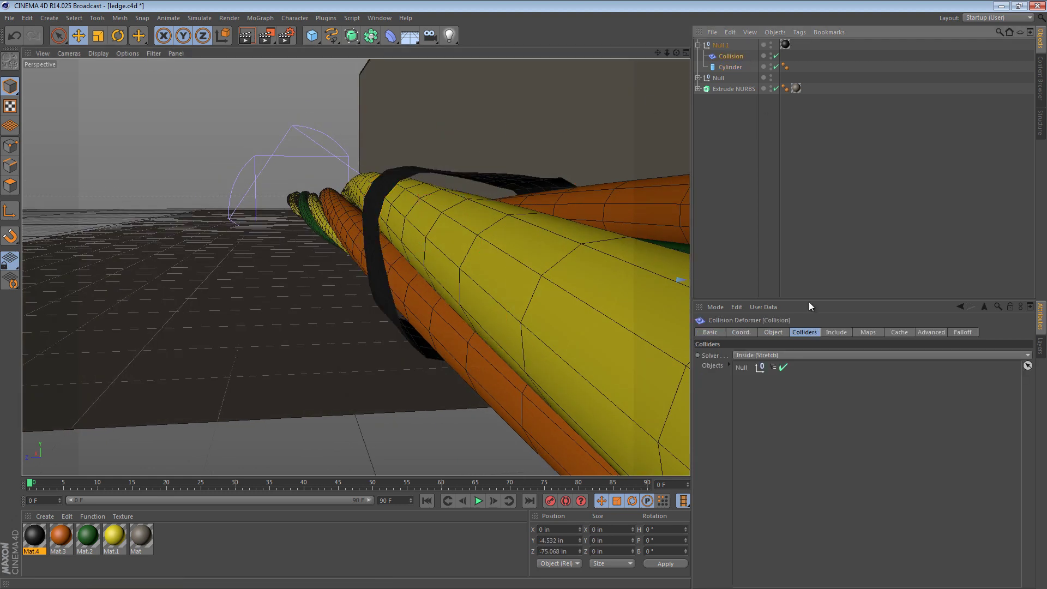
click(920, 331)
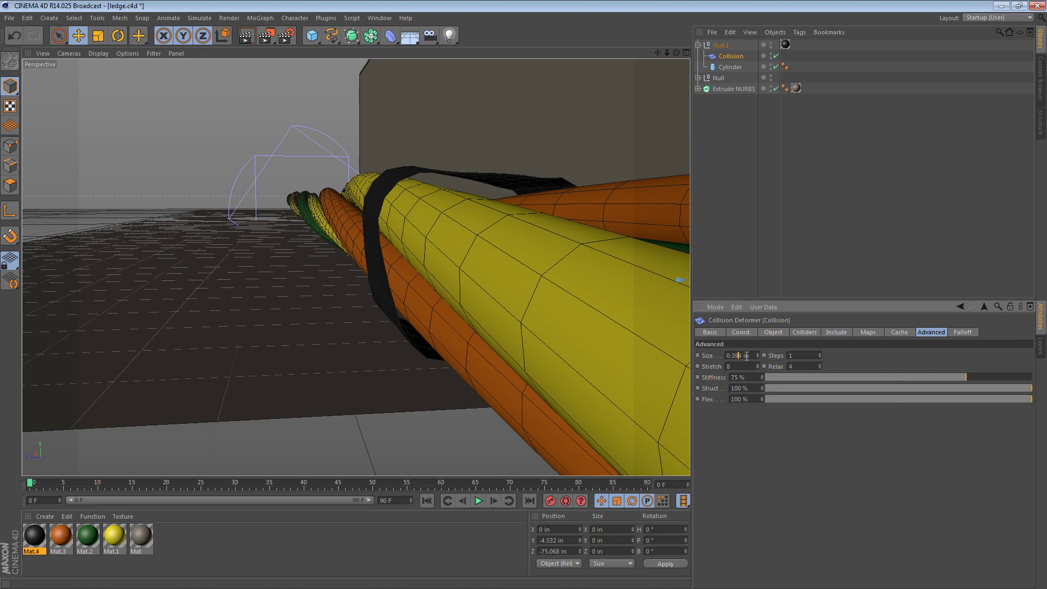
alt+drag(528, 237, 471, 187)
key(e)
click(531, 139)
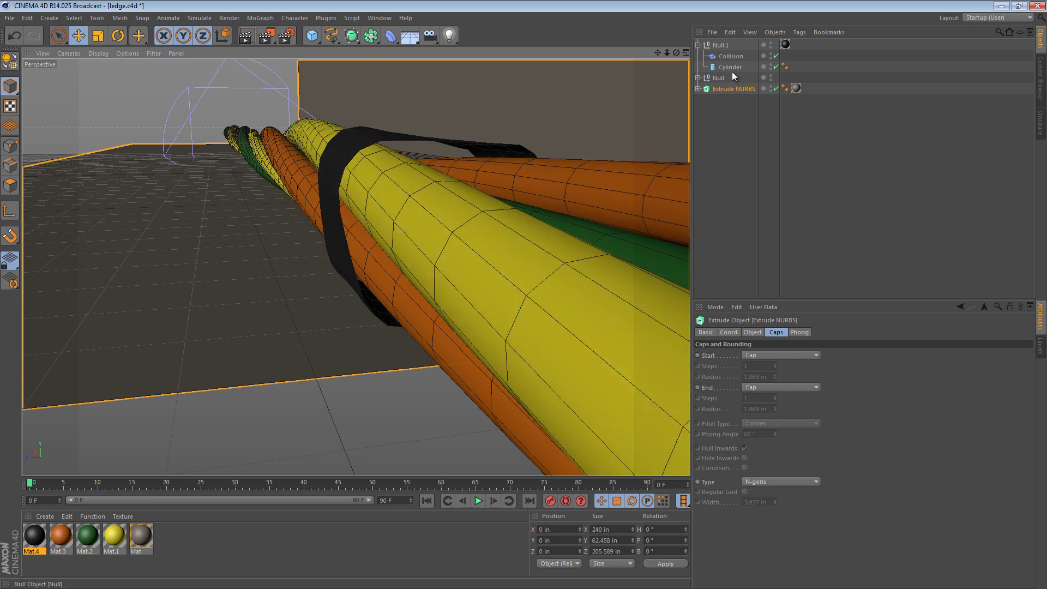
click(730, 67)
drag(382, 194, 359, 205)
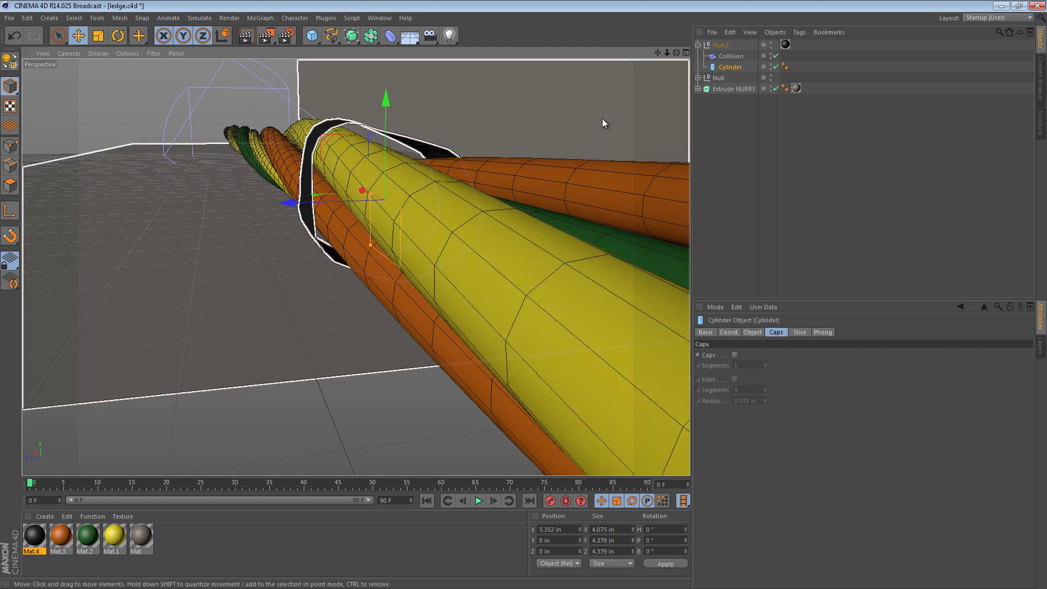
Step: Switch the Collision deformer's collider solver to Inside
click(731, 56)
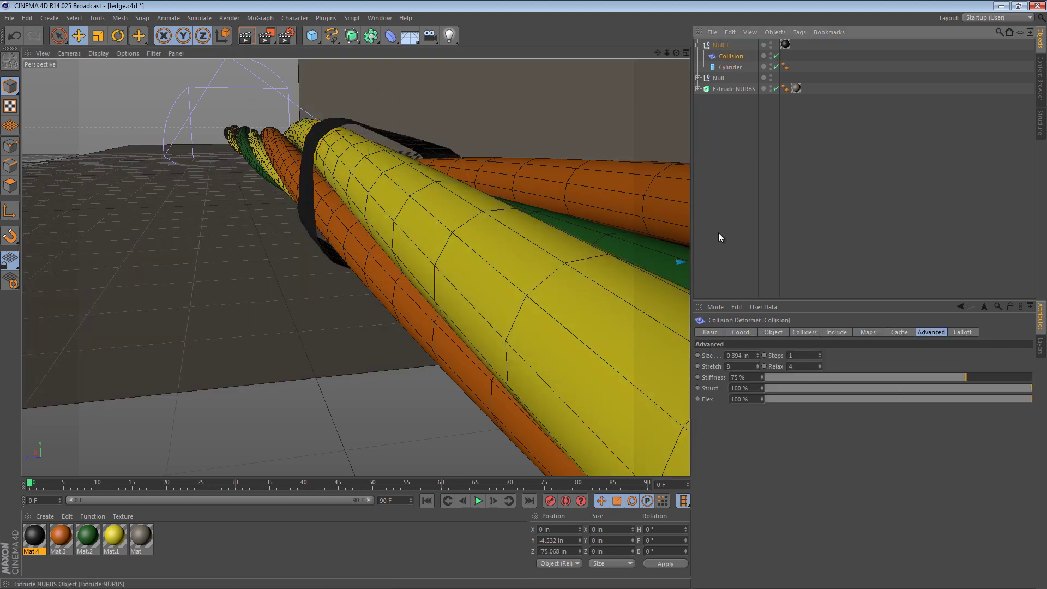
double_click(736, 355)
double_click(741, 366)
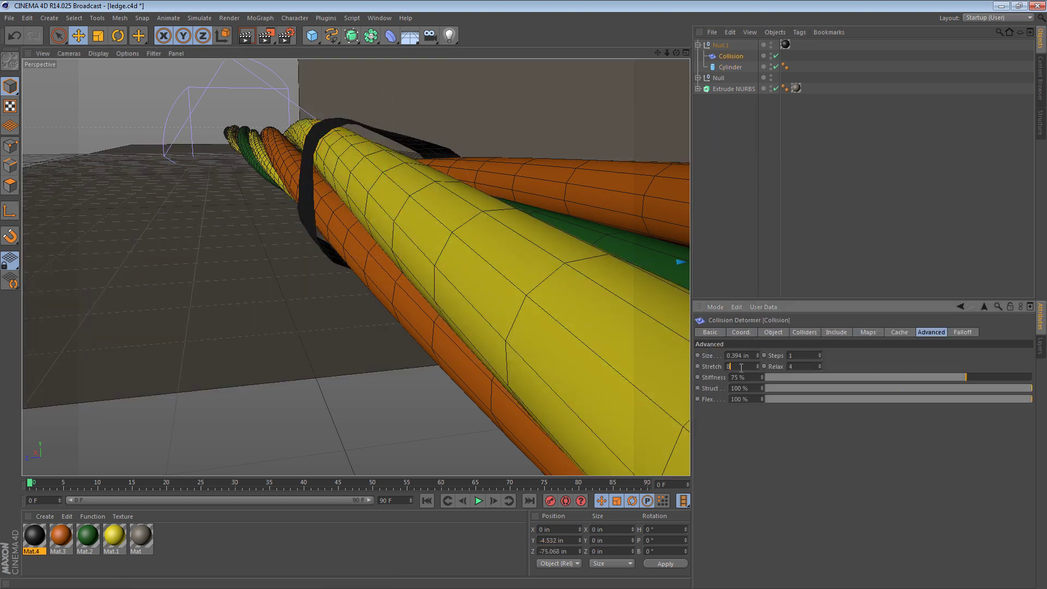
scroll(741, 367, up, 3)
click(804, 332)
click(778, 355)
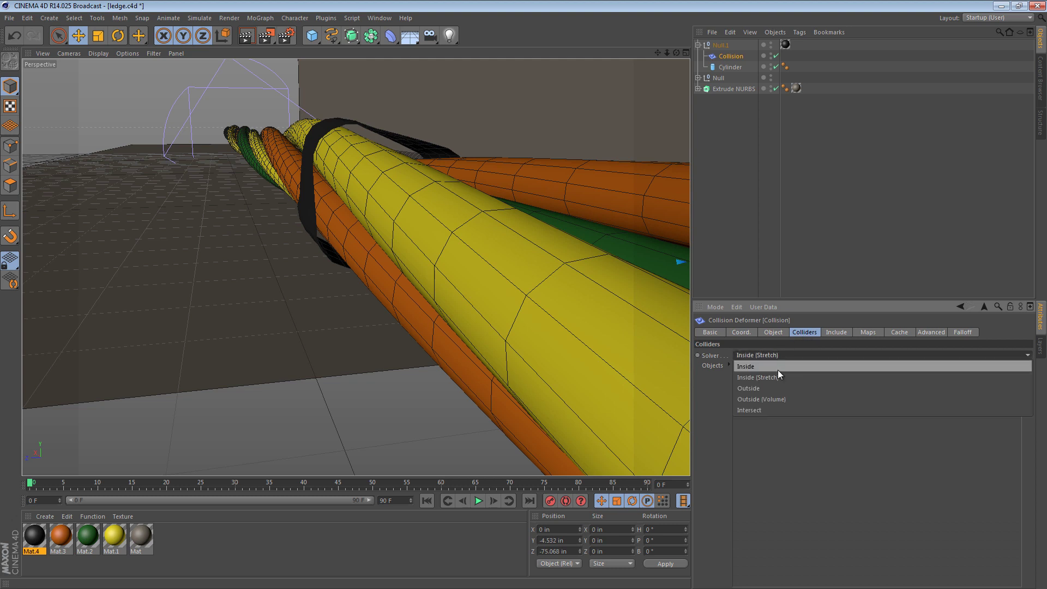
click(777, 369)
click(785, 355)
click(782, 377)
click(785, 354)
click(784, 362)
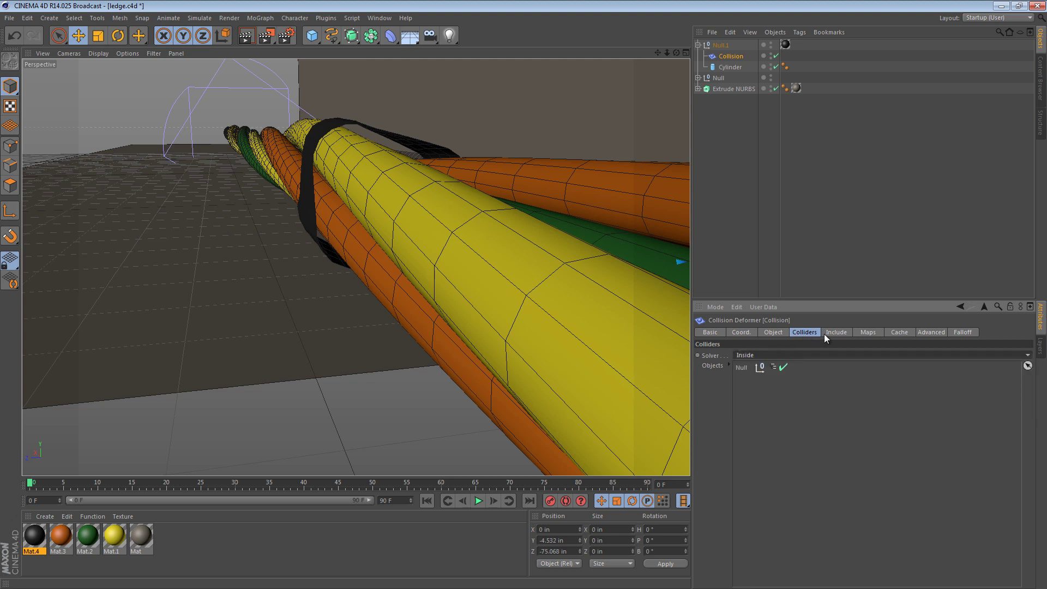
Step: Set the Collision deformer's advanced size to 0.1 in, steps to 2, relax to 12, stiffness to 86% and structural value to 80%
click(842, 332)
click(768, 333)
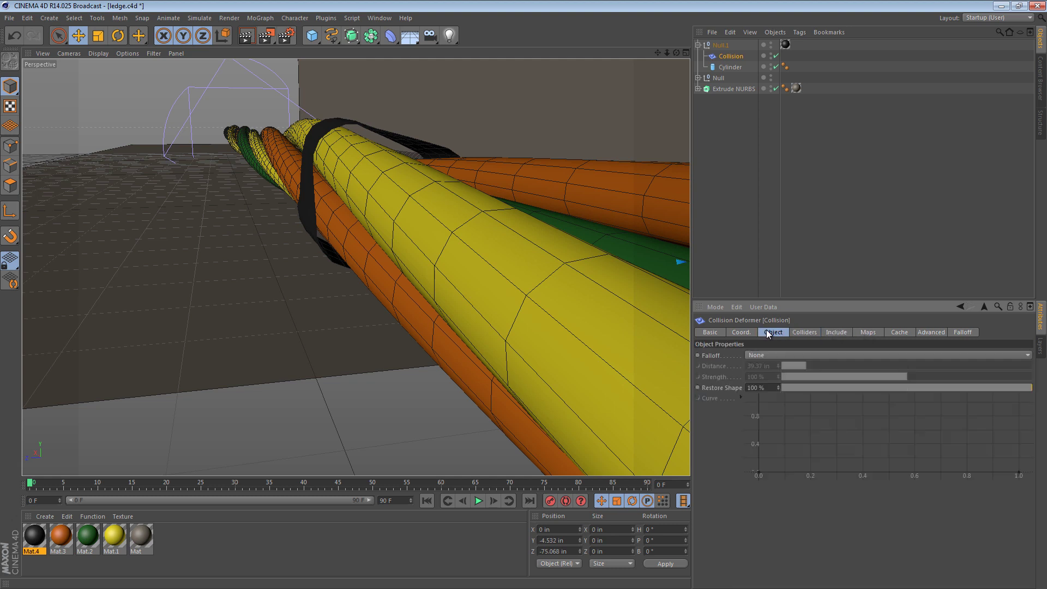
click(935, 333)
click(739, 355)
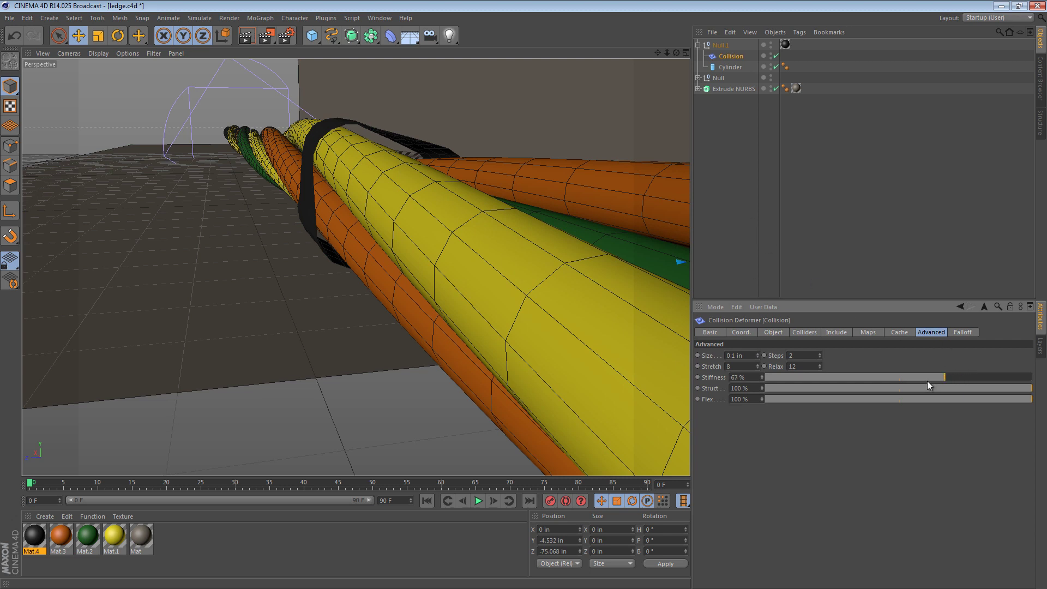
mouse_move(875, 377)
mouse_down()
mouse_move(976, 377)
mouse_move(928, 390)
mouse_move(784, 391)
mouse_move(979, 388)
mouse_up()
alt+drag(446, 178, 538, 207)
alt+middle_drag(417, 201, 535, 278)
alt+drag(356, 204, 382, 163)
Step: Lower the Collision deformer's flexion value to 78%
click(731, 66)
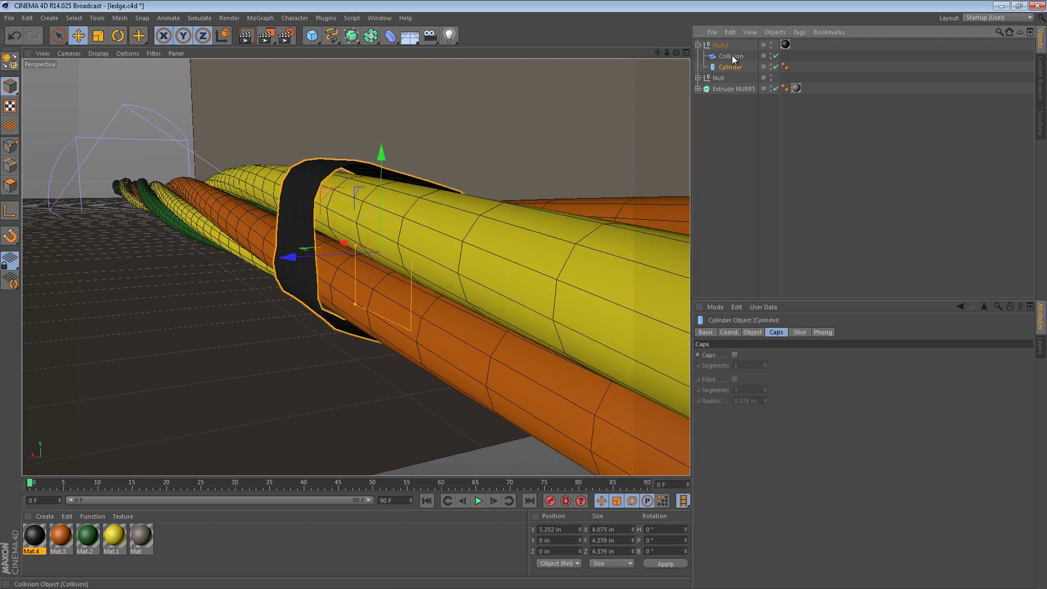
click(731, 57)
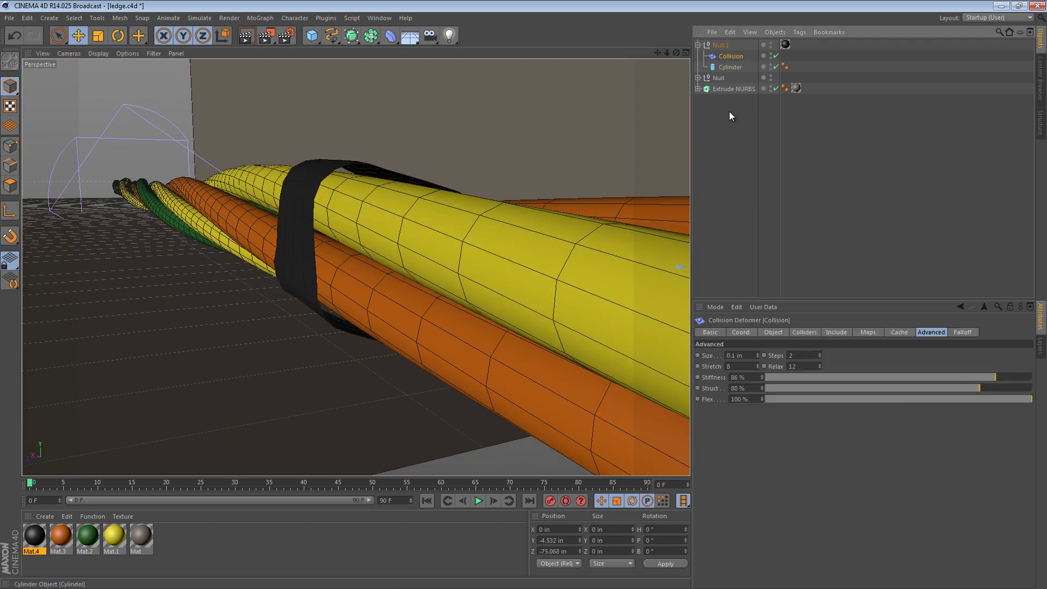
click(744, 354)
drag(896, 401, 922, 398)
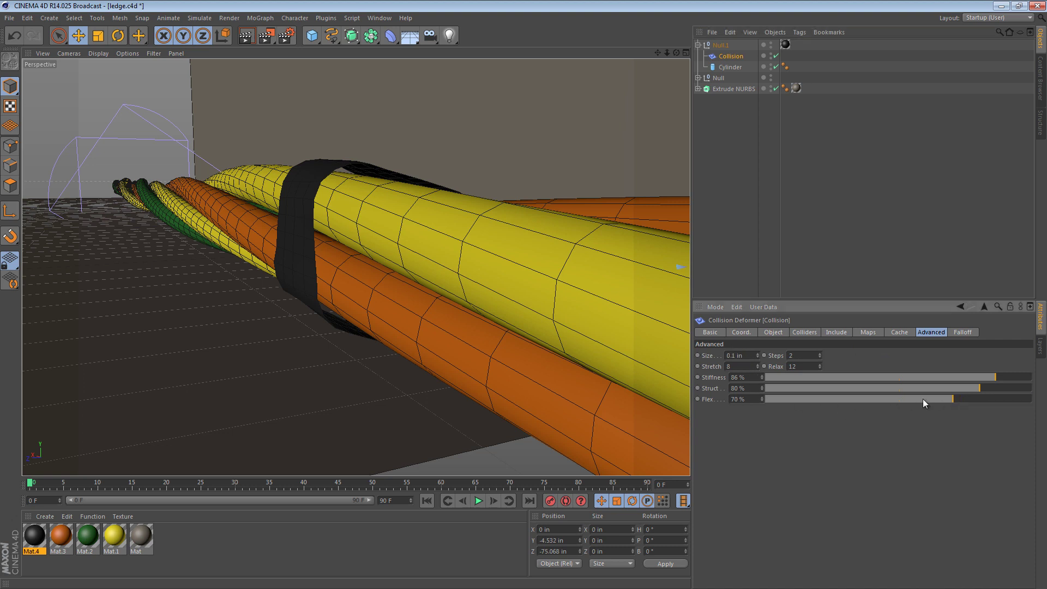
drag(818, 403, 955, 405)
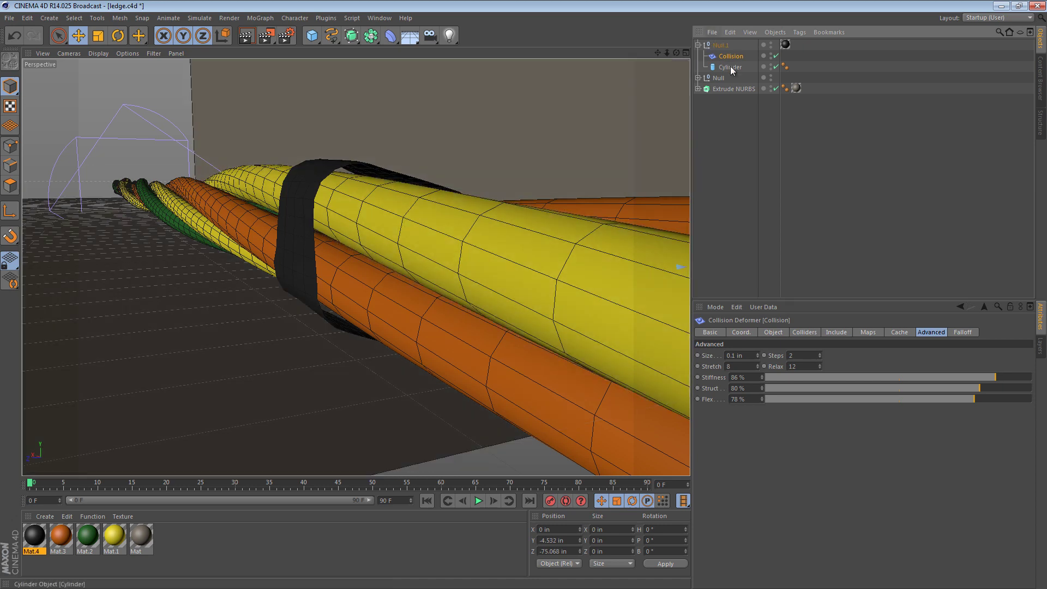
Step: Slide the sleeve cylinder along the cables to an X position of about 4.97 in
click(377, 234)
drag(375, 234, 353, 220)
alt+drag(347, 191, 421, 206)
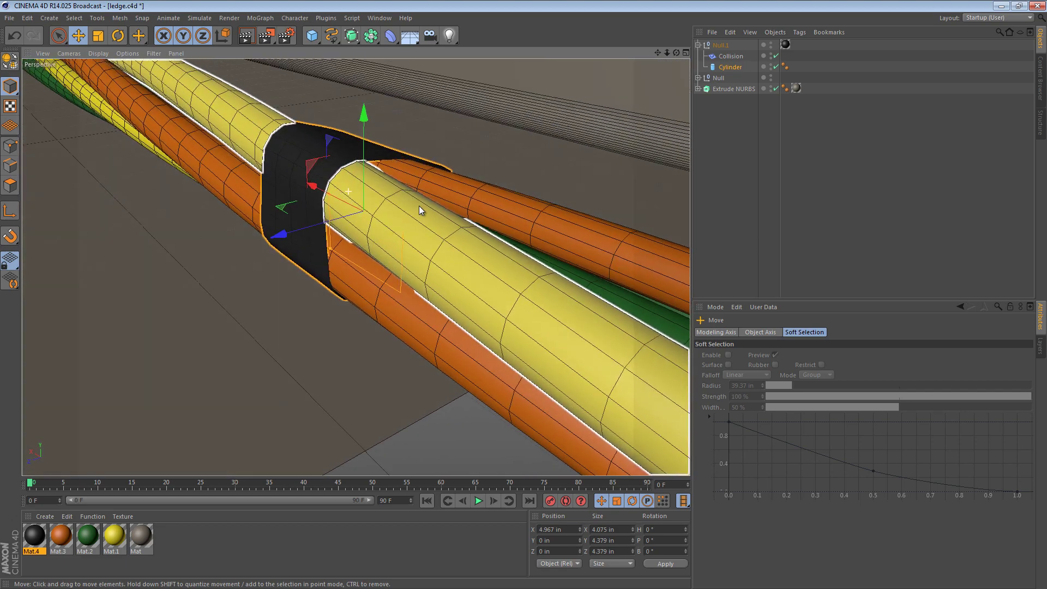
Step: Set the Collision deformer's size to 0.3 in and slide the sleeve cylinder to an X position of about 4.48 in
click(730, 56)
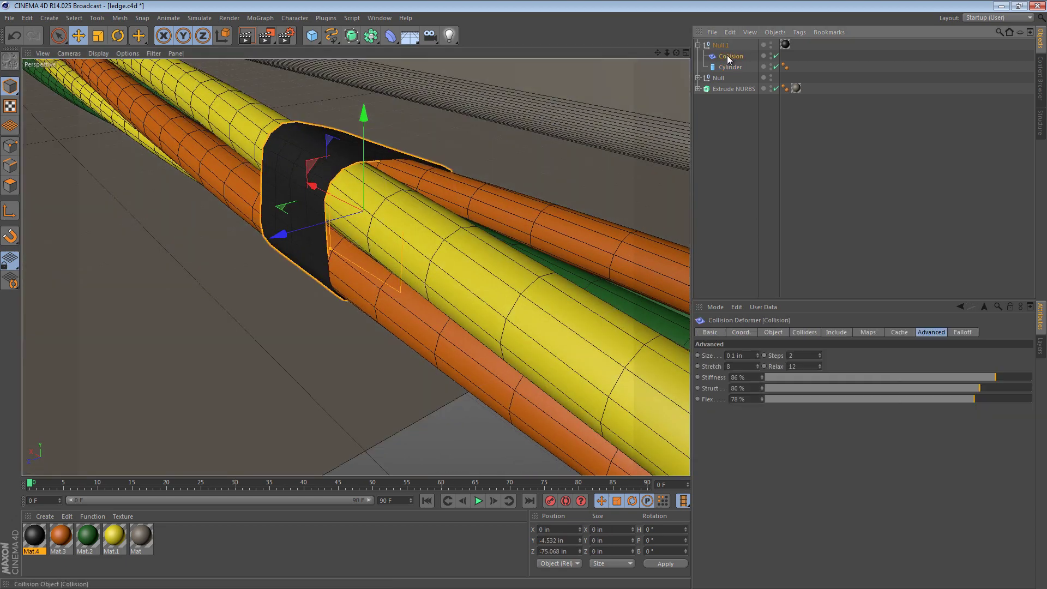
click(750, 352)
text(3)
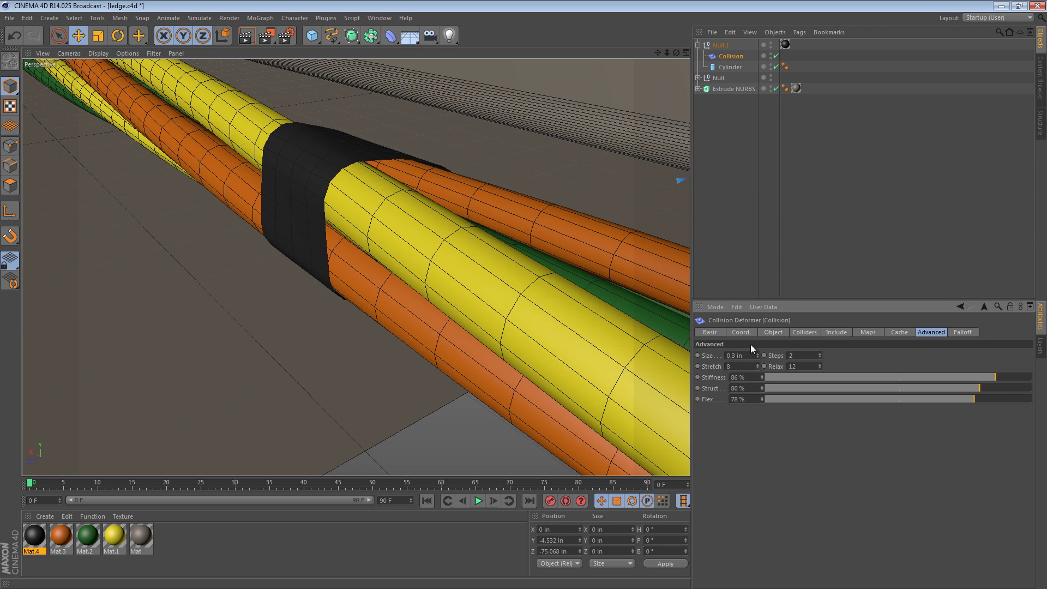
click(457, 243)
alt+drag(457, 243, 366, 192)
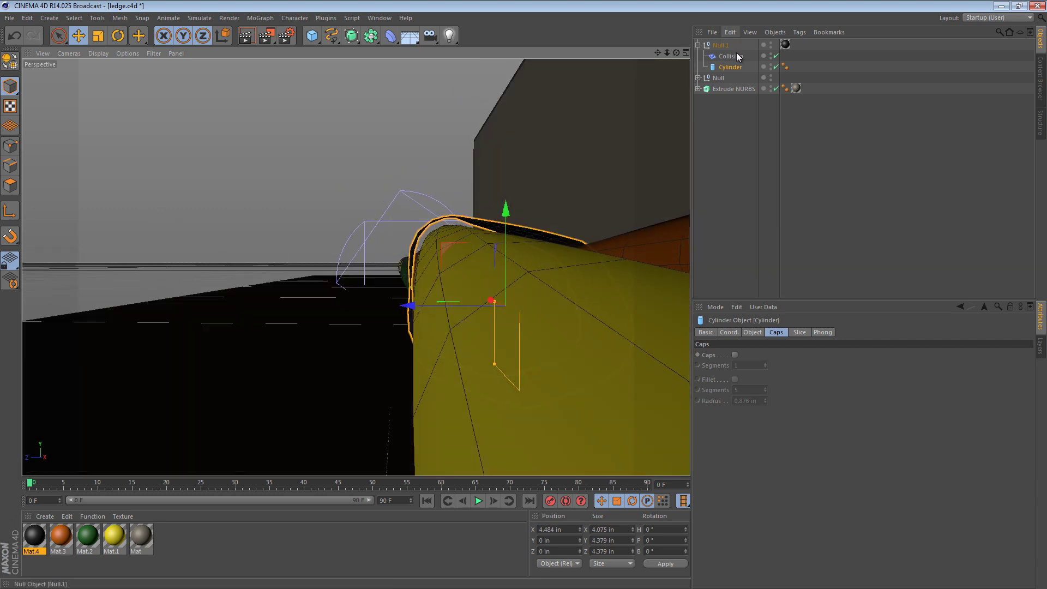
Step: Set the Collision deformer's size back to 0.1 in
click(735, 55)
click(741, 355)
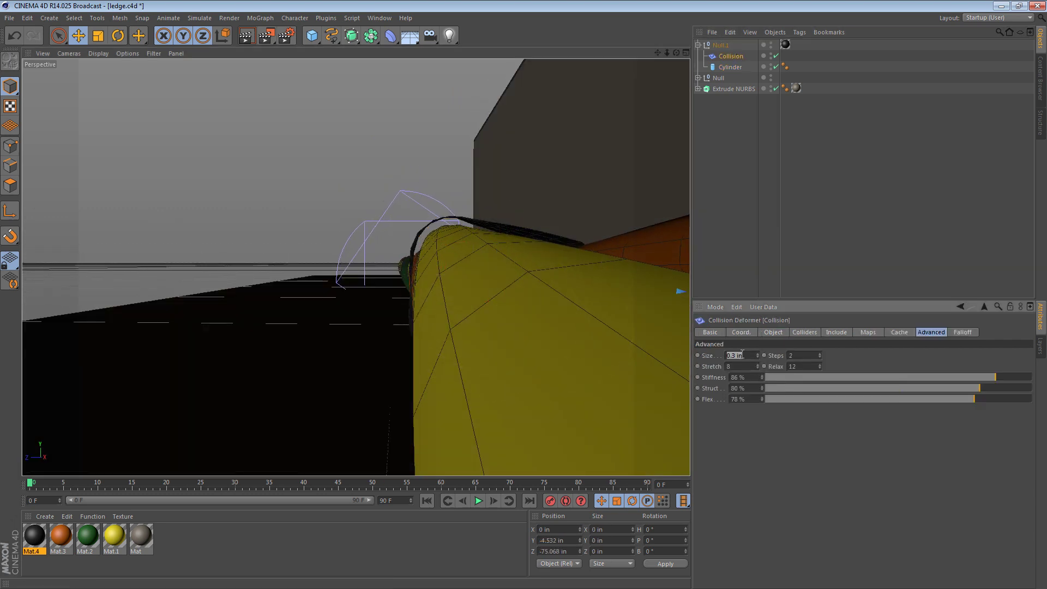
text(1)
click(735, 68)
click(731, 56)
Step: Slide the sleeve cylinder along the cables to an X position of about 4.09 in
click(729, 67)
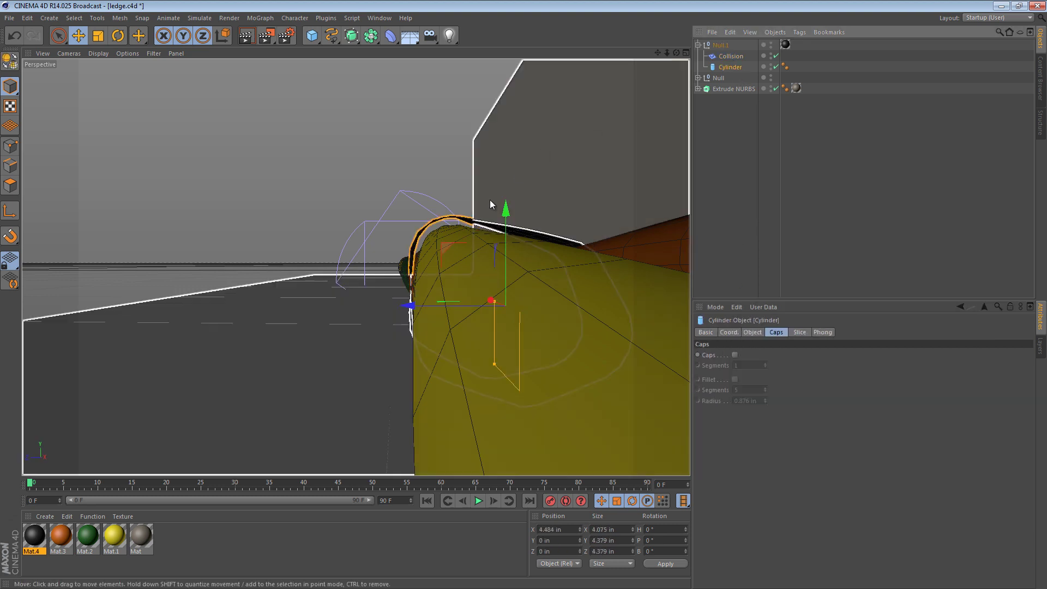
drag(481, 297, 496, 302)
alt+right_drag(598, 296, 404, 291)
alt+drag(479, 286, 606, 336)
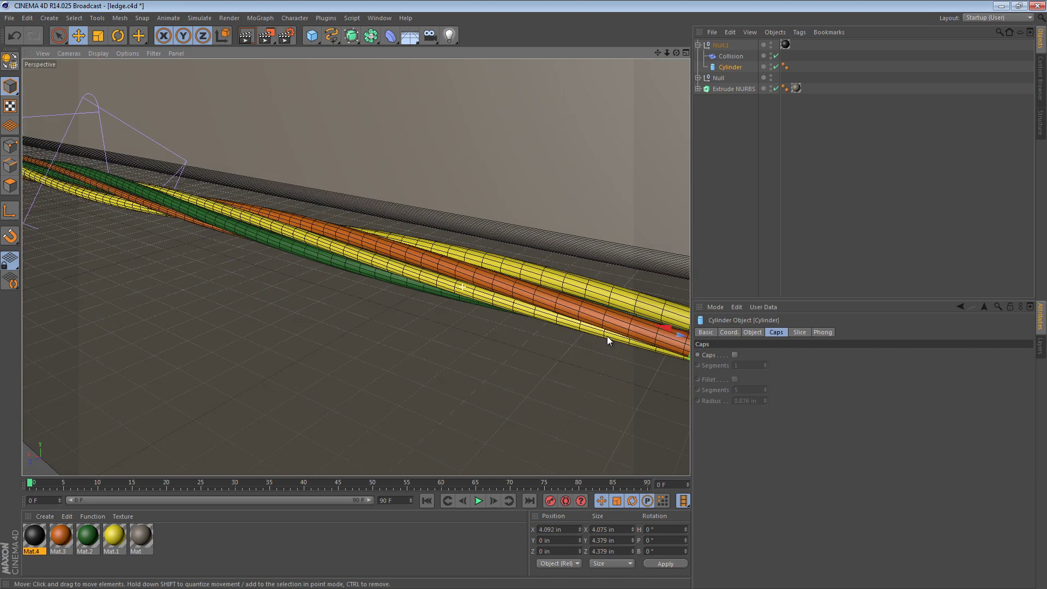
Step: Duplicate the sleeve cylinder eight times at spaced positions along the cable bundle, placing the last copy at an X position of about 244.7 in
alt+right_drag(606, 336, 460, 320)
alt+drag(460, 319, 493, 305)
alt+middle_drag(493, 305, 471, 308)
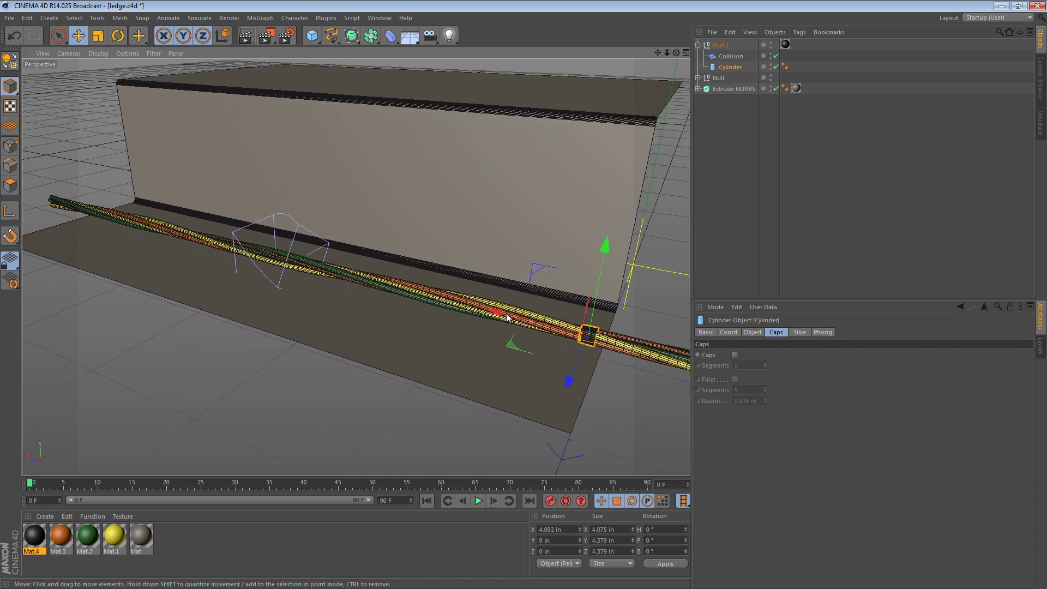
alt+right_drag(508, 316, 483, 313)
alt+middle_drag(483, 313, 482, 321)
ctrl+drag(482, 320, 83, 218)
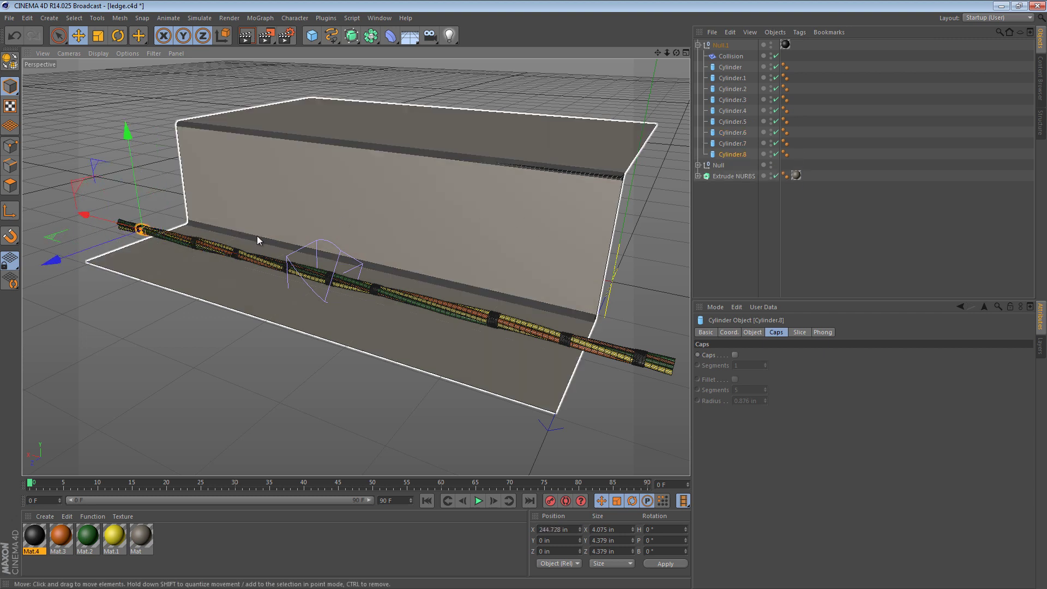
Step: Examine up close how the duplicated sleeves wrap around the cables at different positions along the bundle
key(o)
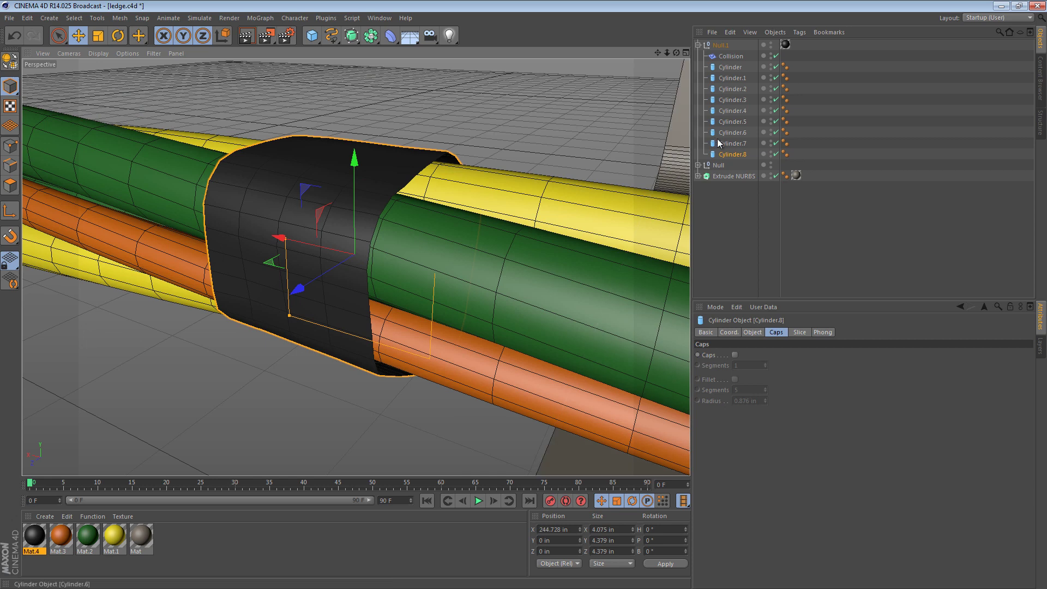
click(732, 132)
key(o)
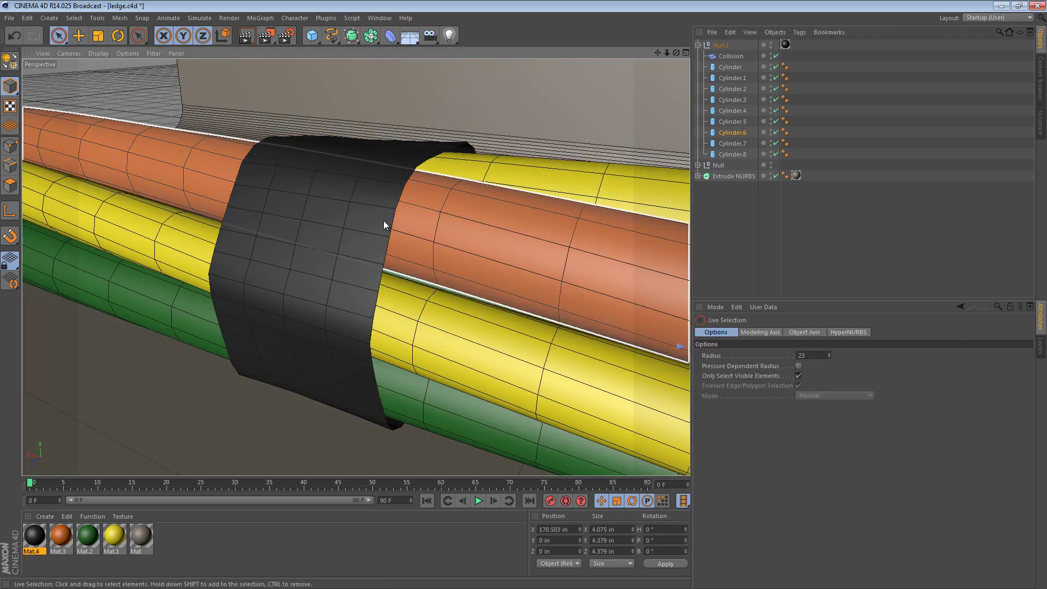
key(e)
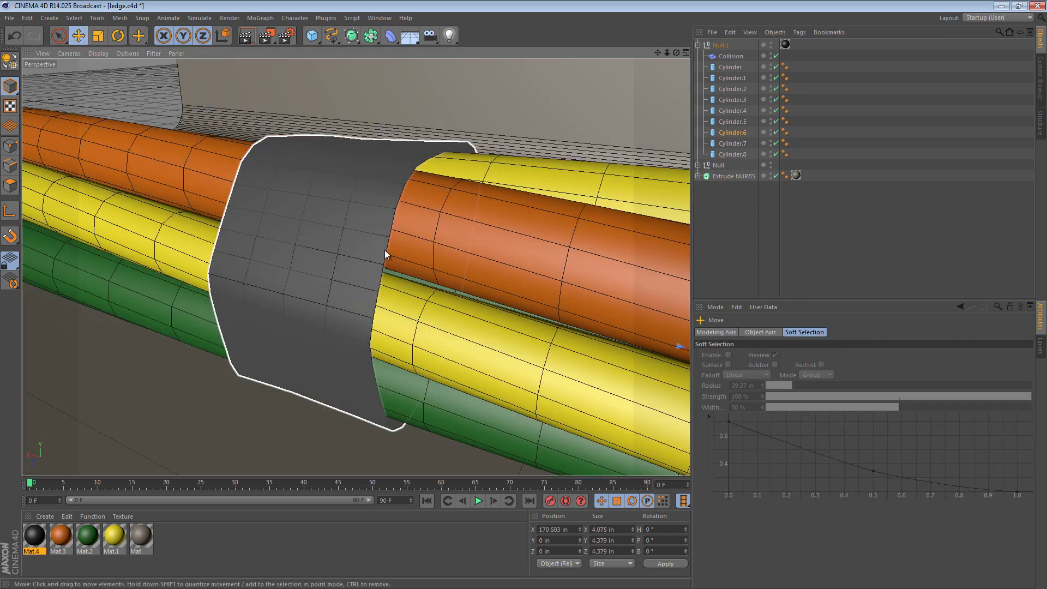
alt+drag(409, 237, 462, 249)
alt+right_drag(569, 252, 343, 261)
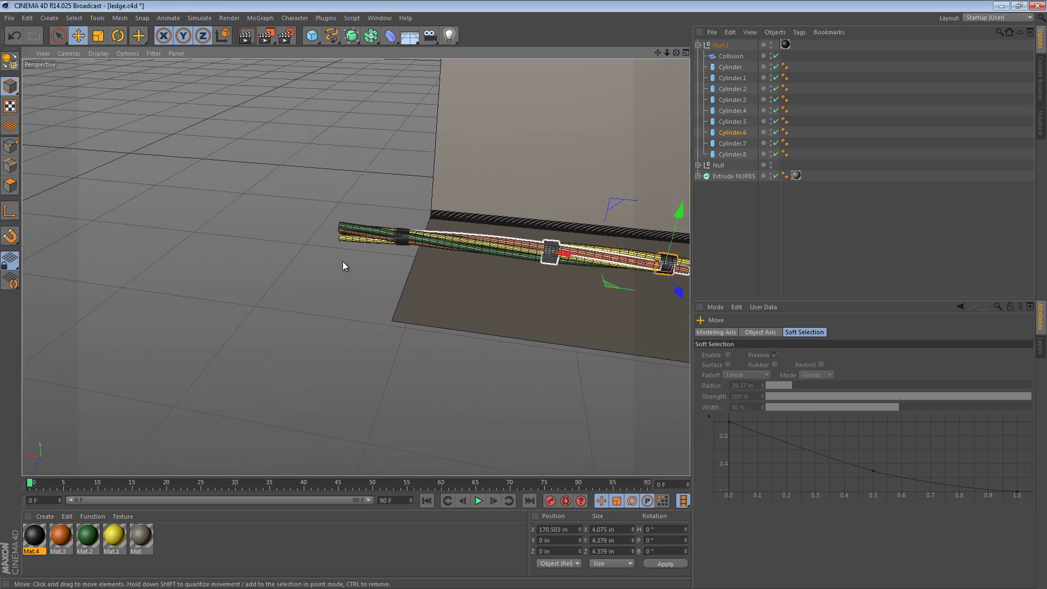
alt+middle_drag(355, 266, 16, 230)
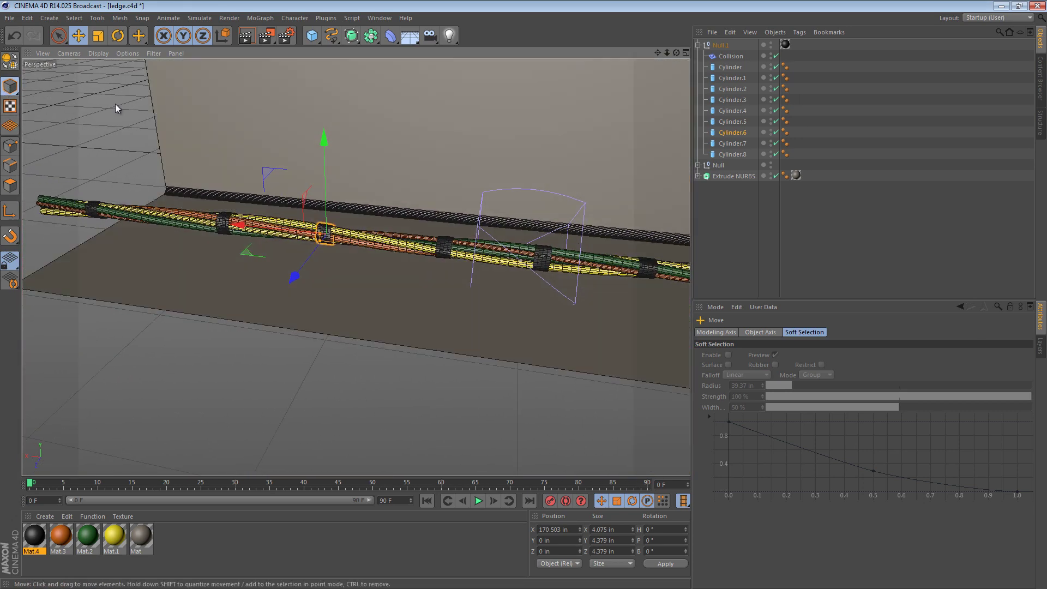
Step: Deselect the sleeve and display the whole ledge and cable bundle shaded without wireframe lines
click(116, 105)
alt+right_drag(466, 244, 367, 247)
alt+middle_drag(367, 247, 260, 243)
alt+drag(258, 239, 355, 247)
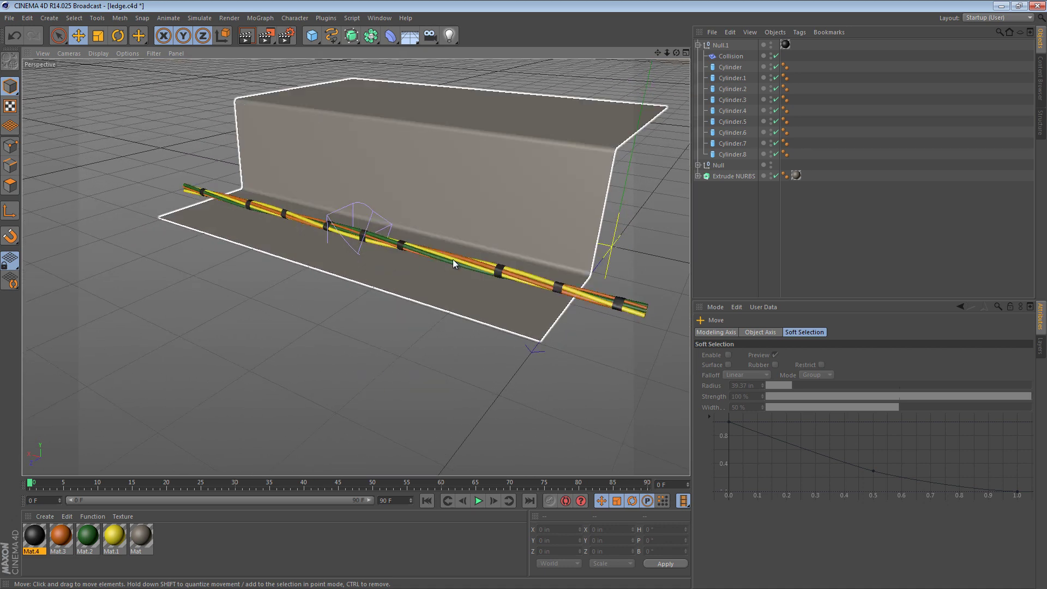
alt+drag(452, 260, 553, 337)
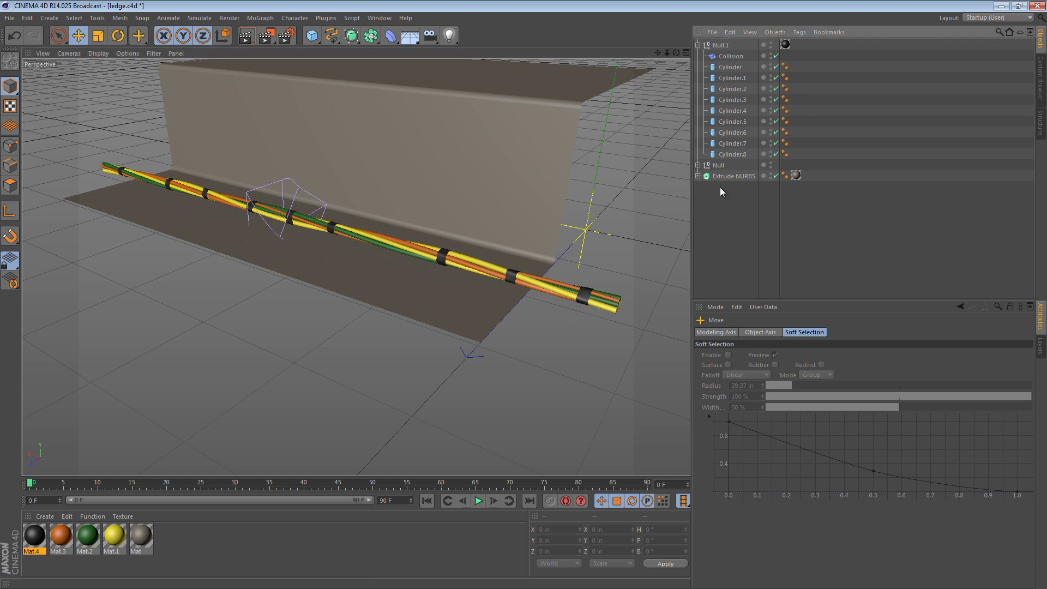
Step: Bake the Null.1 sleeve group and the Null cable group into polygon copies with Current State to Object, and delete the original groups
click(698, 45)
click(718, 56)
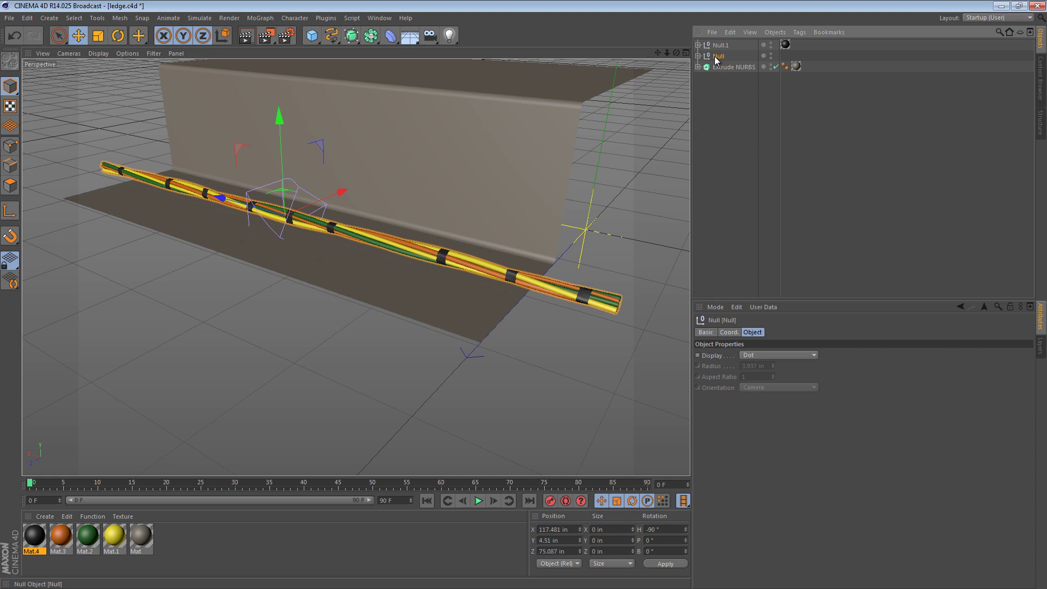
click(698, 56)
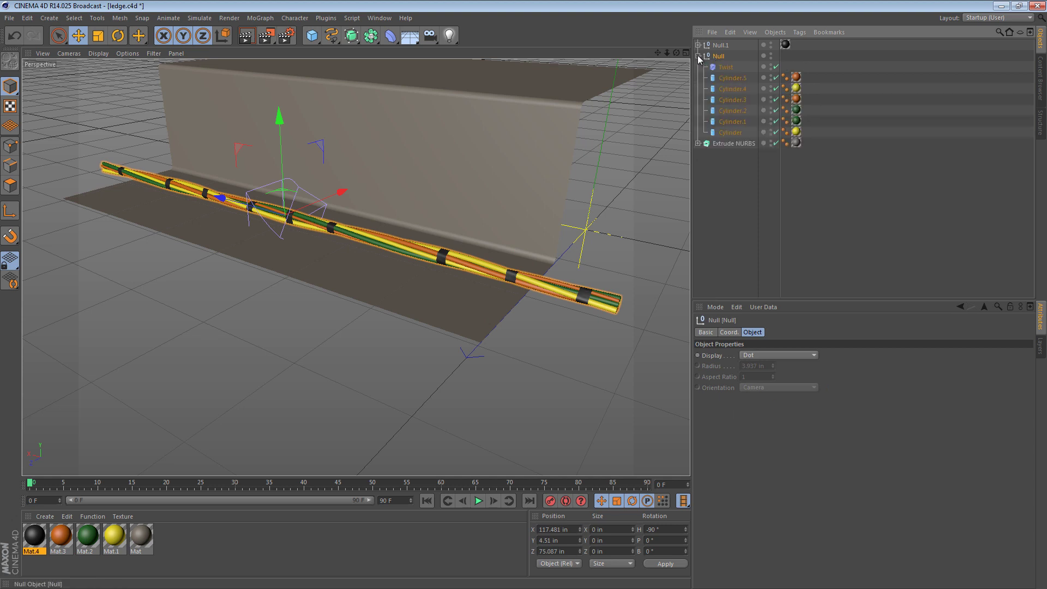
click(698, 56)
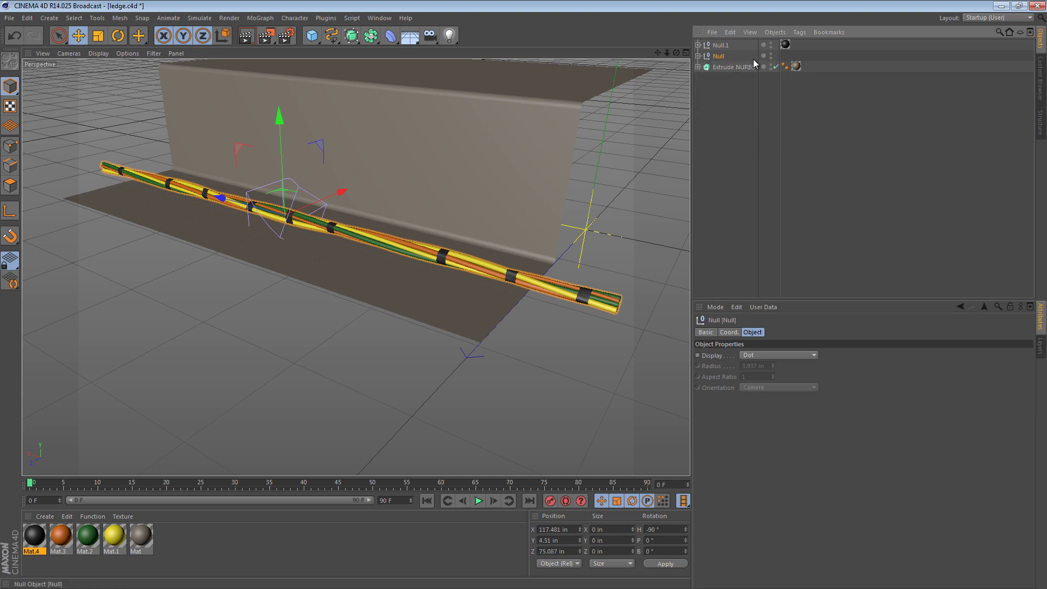
click(719, 45)
ctrl+click(718, 56)
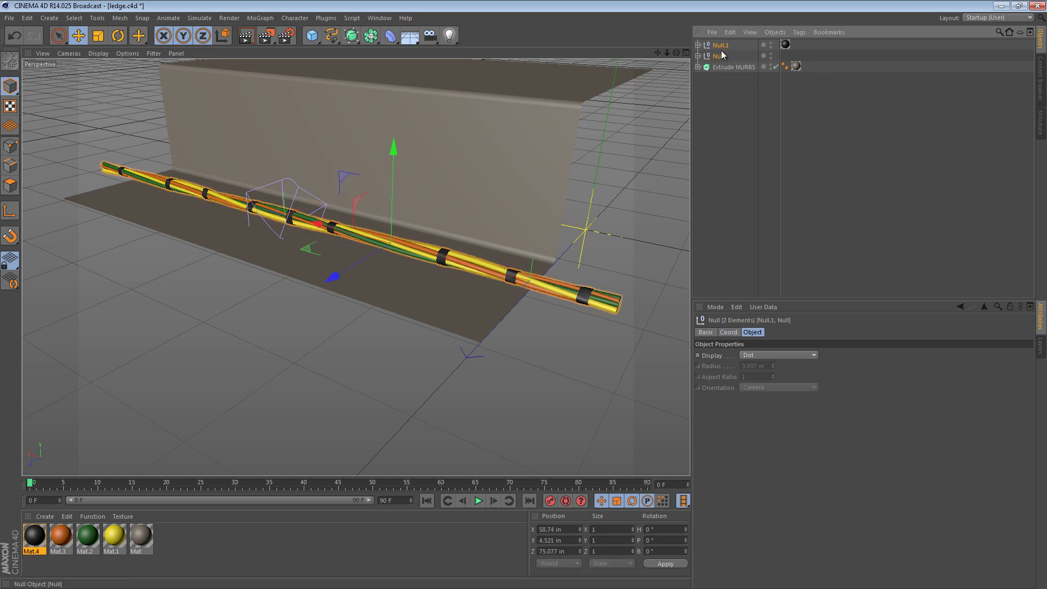
right_click(721, 46)
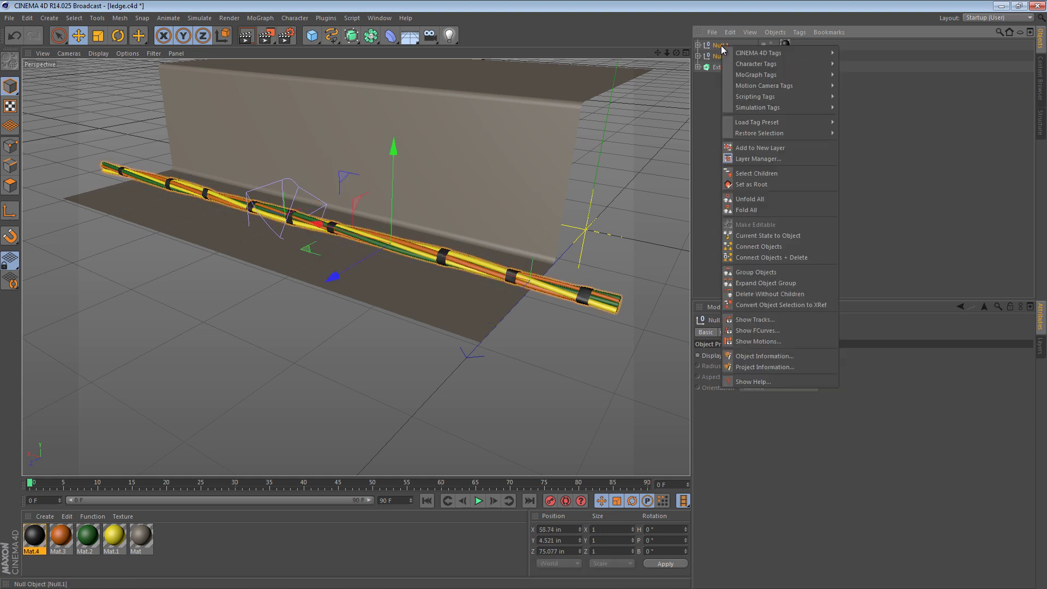
click(786, 237)
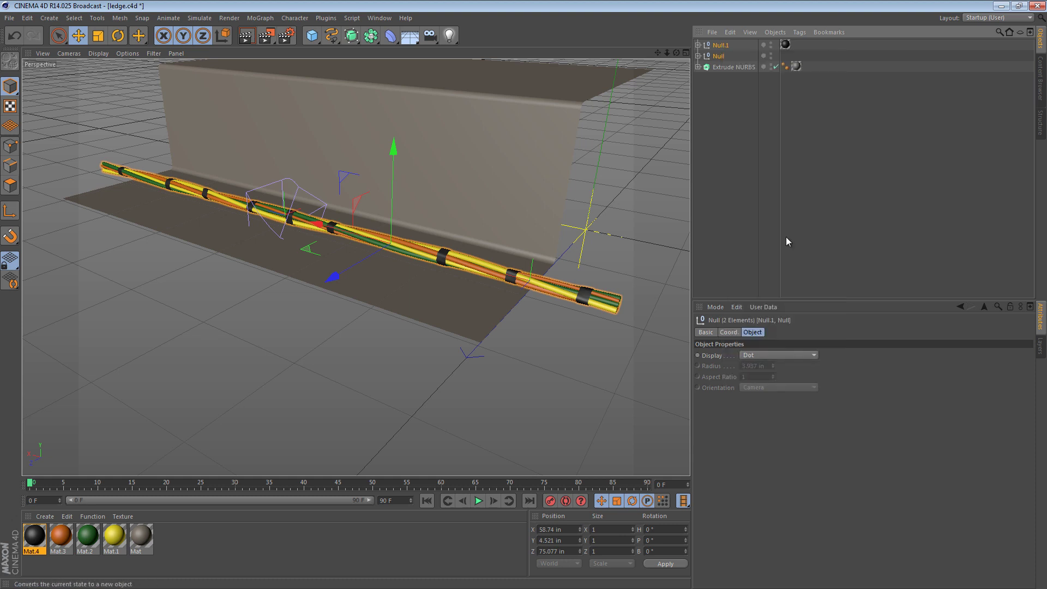
drag(717, 67, 730, 125)
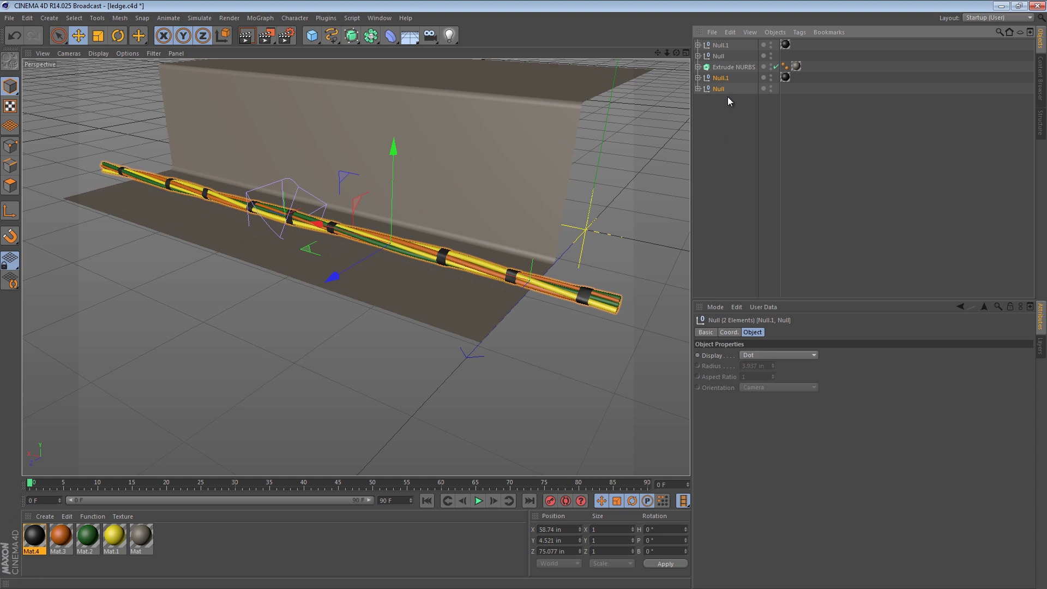
key(Delete)
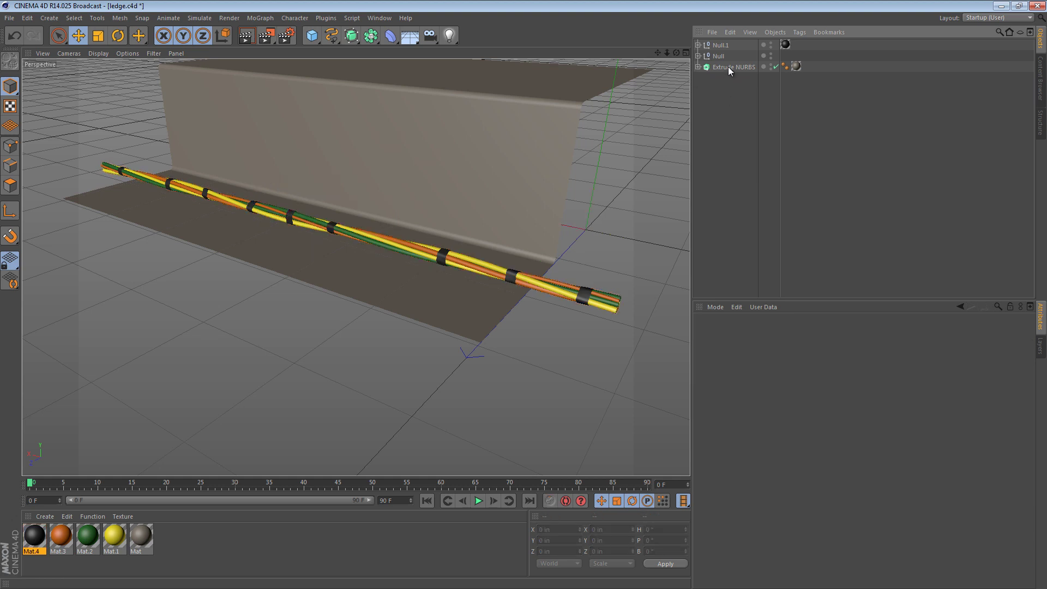
Step: Check the individual polygon objects inside the converted cable and sleeve groups
click(698, 55)
click(728, 88)
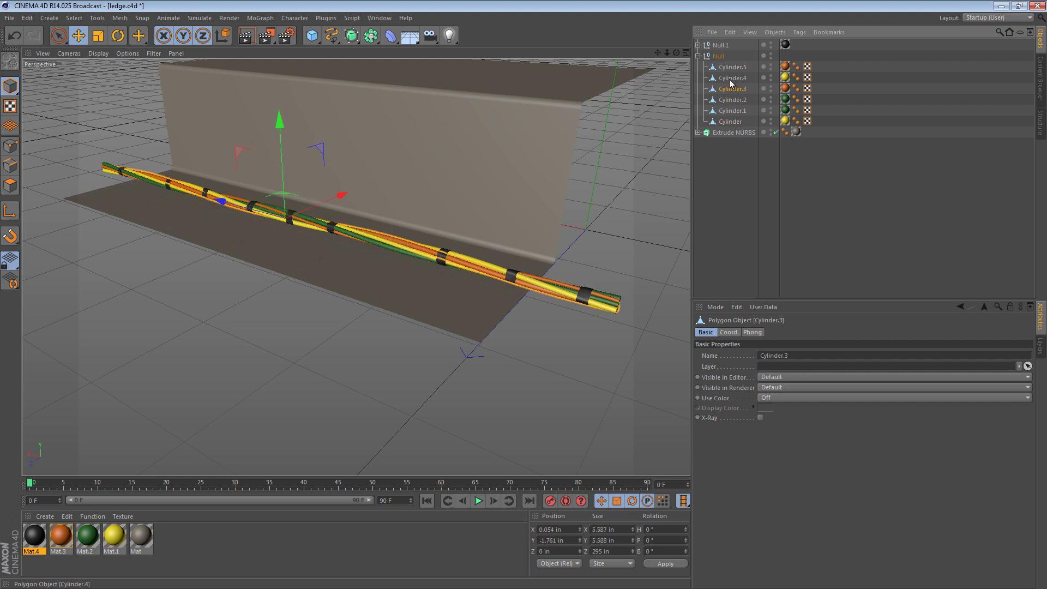
click(728, 79)
click(730, 68)
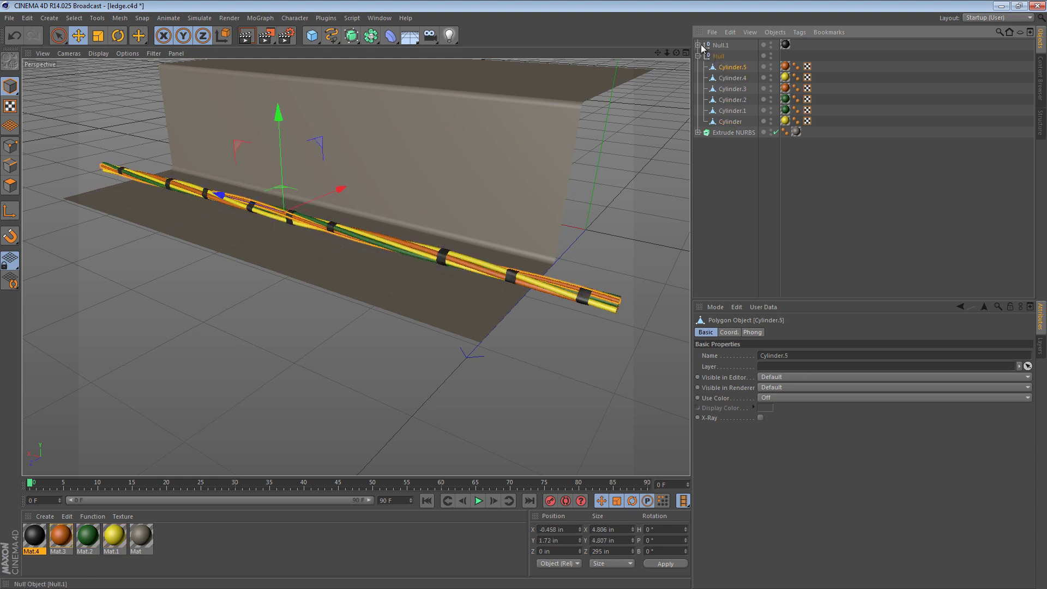
click(698, 45)
click(733, 59)
click(733, 69)
click(732, 79)
click(733, 90)
click(737, 114)
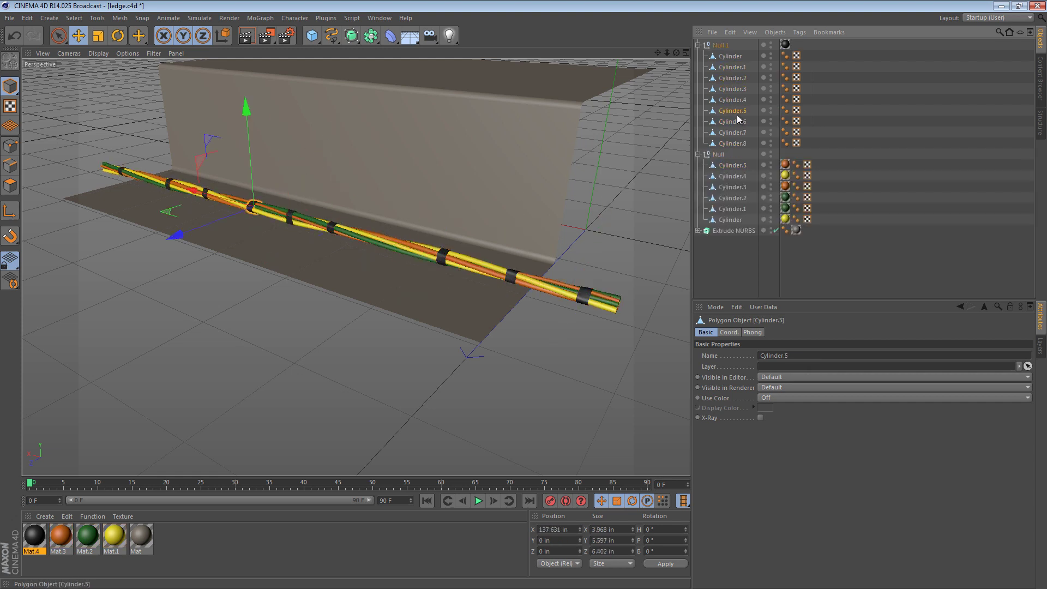
click(698, 45)
click(699, 56)
Step: Group the converted cable and sleeve groups under one null and rename it cable
click(718, 56)
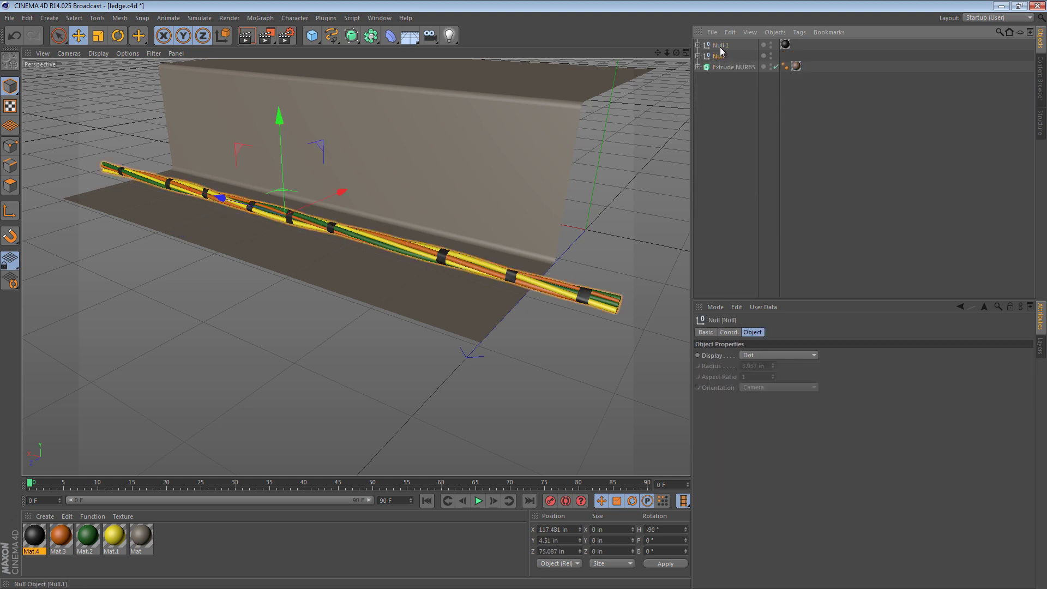
shift+click(720, 47)
key(alt+g)
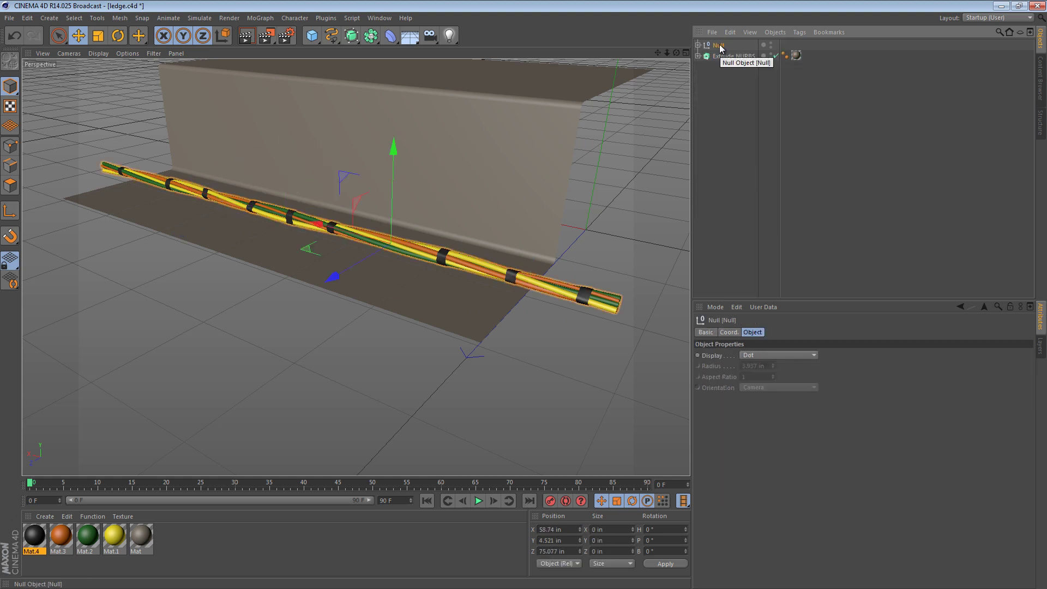
double_click(719, 45)
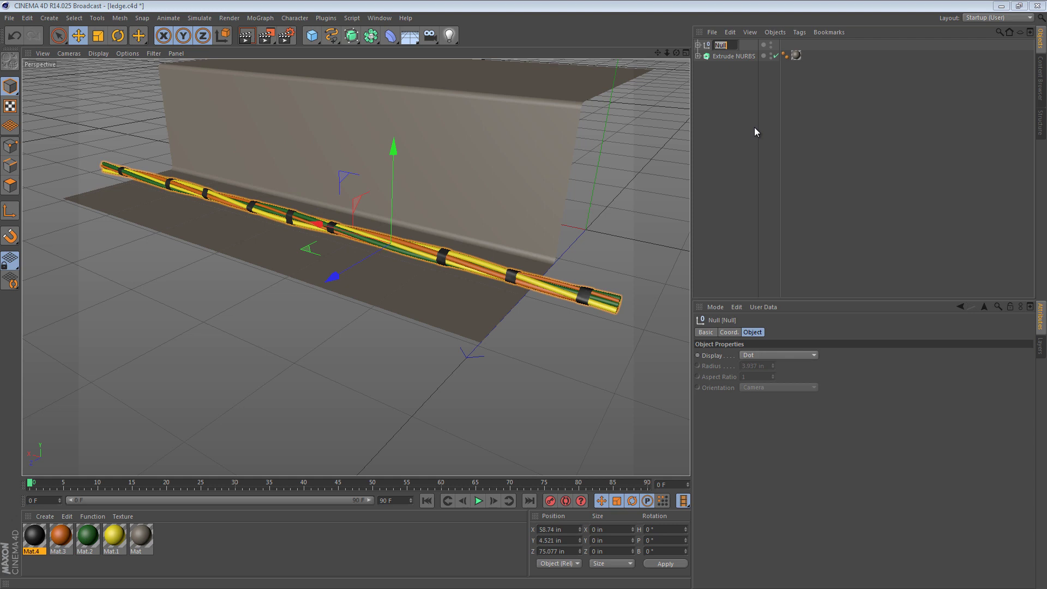
text(cable)
key(Return)
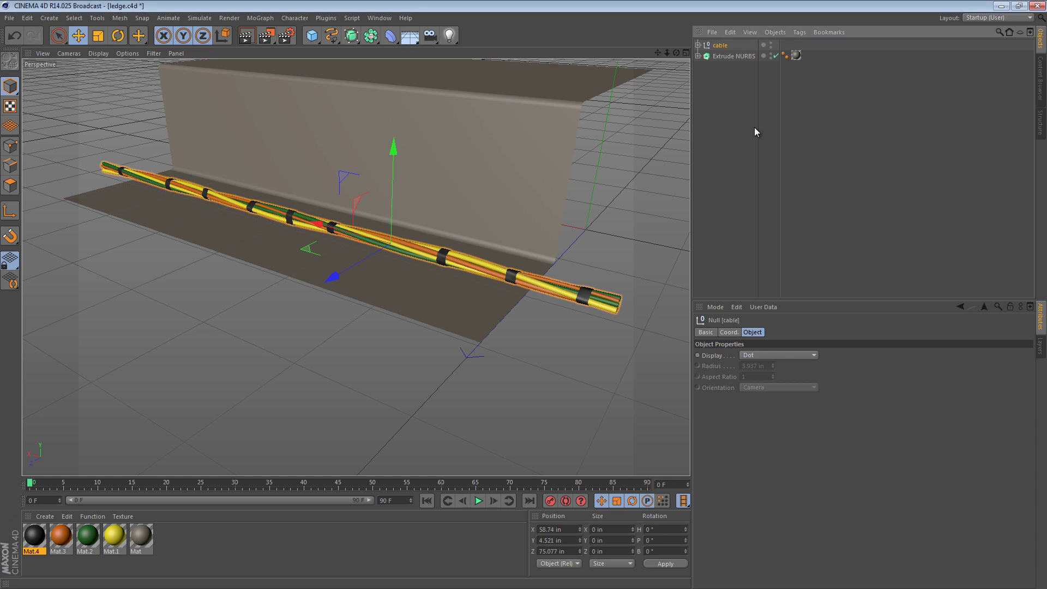
click(754, 127)
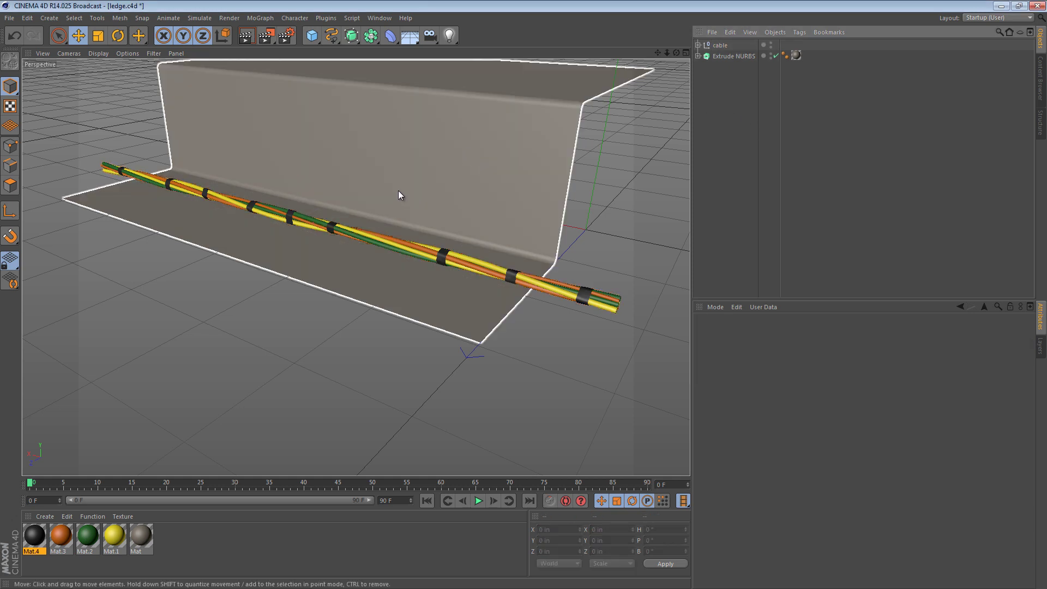
Step: Draw an open 11-point B-spline in the Top view, winding across the cable and ledge and ending at about X -25 in, Z -44.5 in
key(F2)
alt+middle_drag(443, 273, 384, 274)
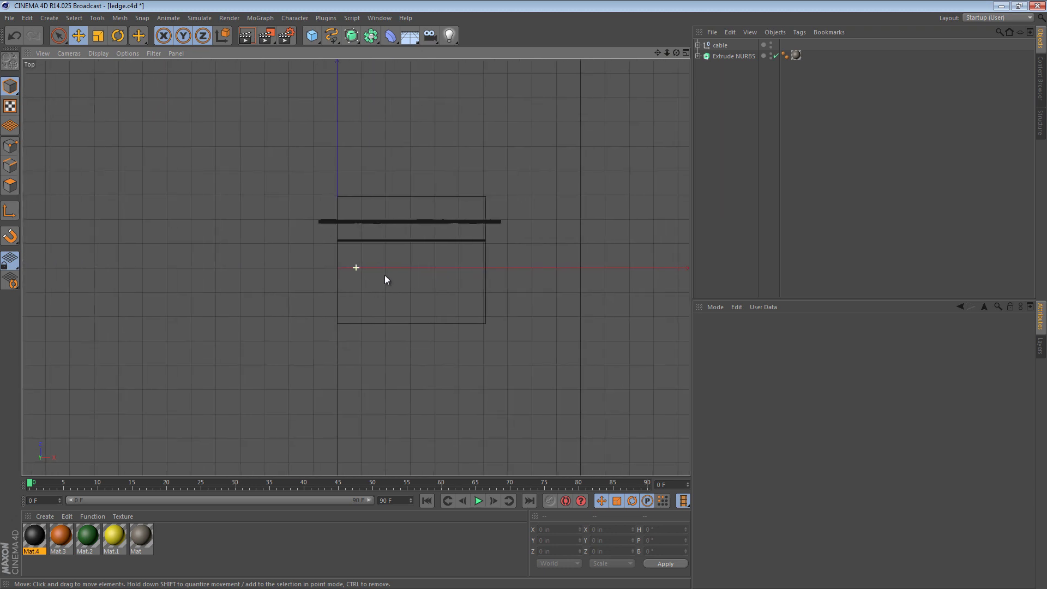
alt+right_drag(393, 273, 460, 268)
alt+middle_drag(429, 270, 378, 277)
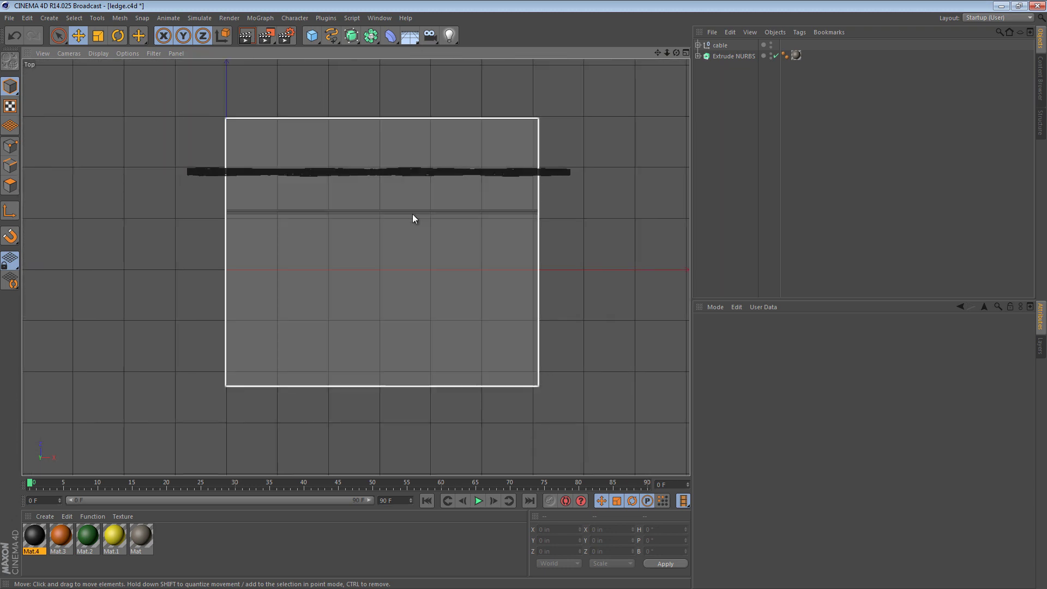
click(331, 35)
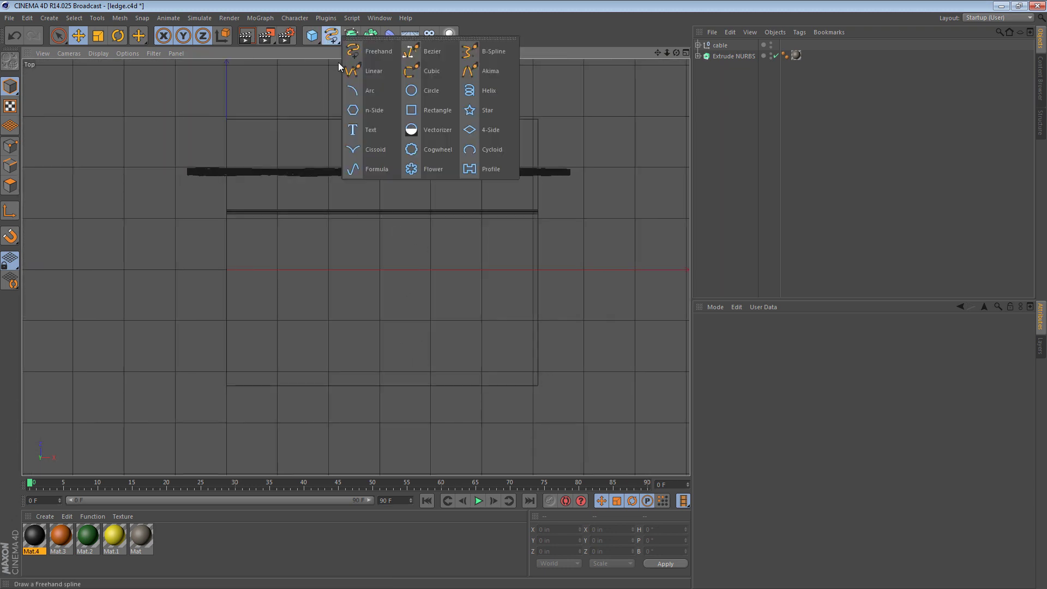
click(488, 51)
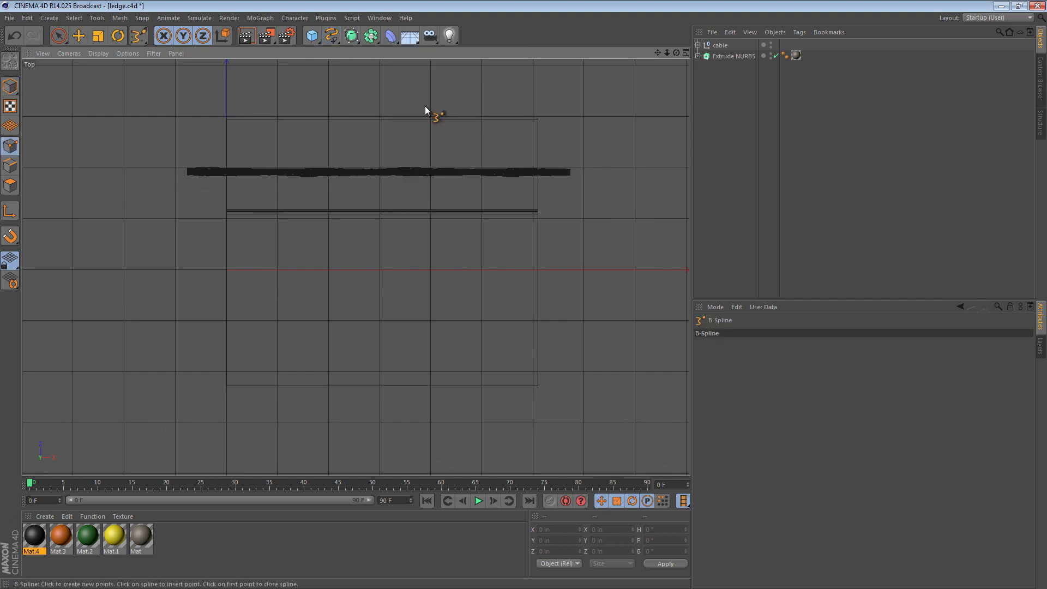
click(389, 123)
click(443, 133)
click(452, 164)
click(440, 192)
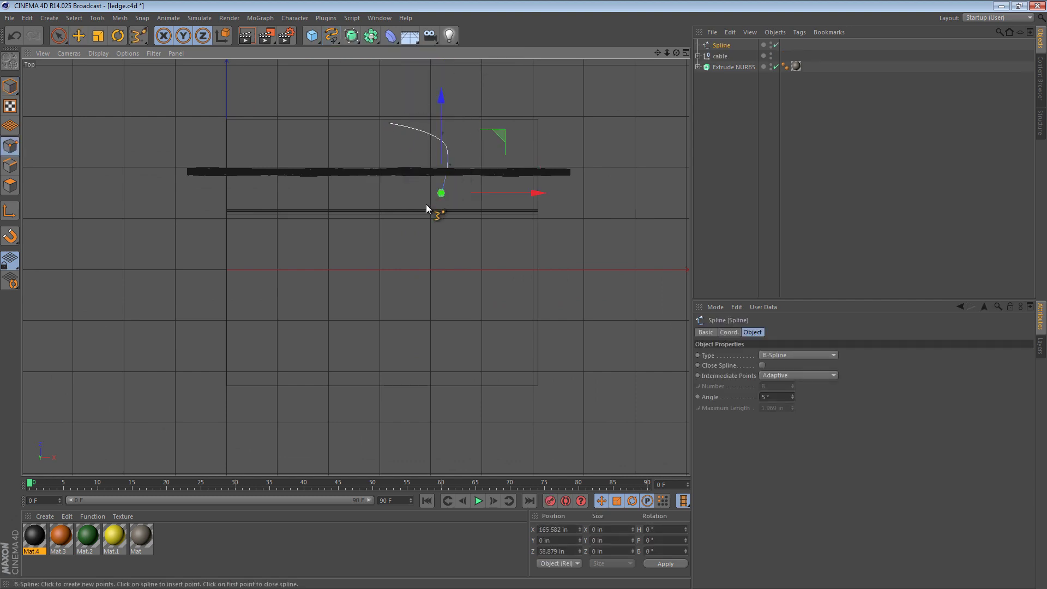
click(425, 208)
click(431, 221)
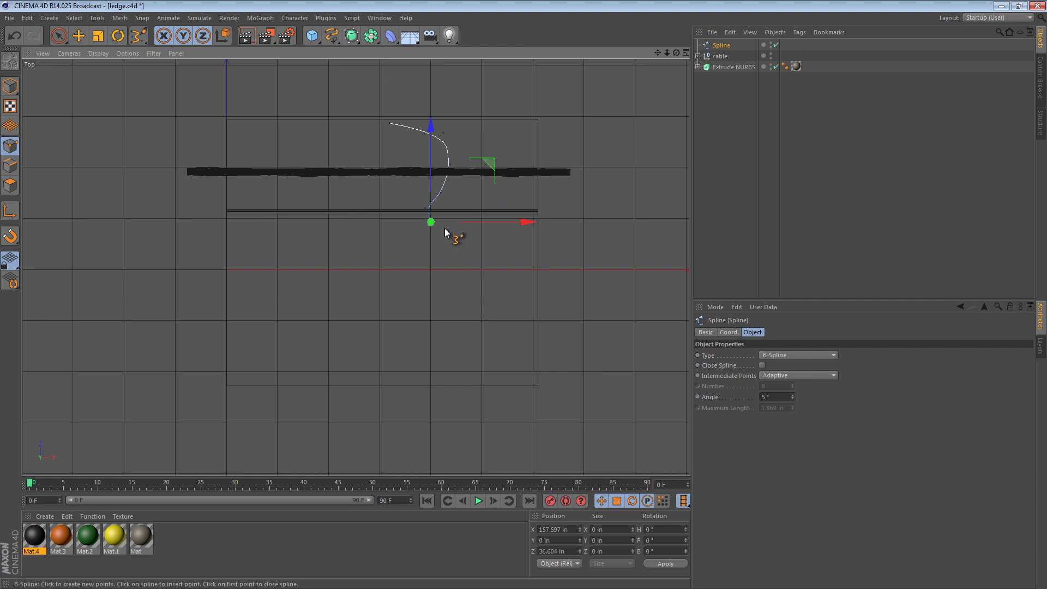
click(445, 227)
click(452, 237)
click(446, 270)
click(368, 319)
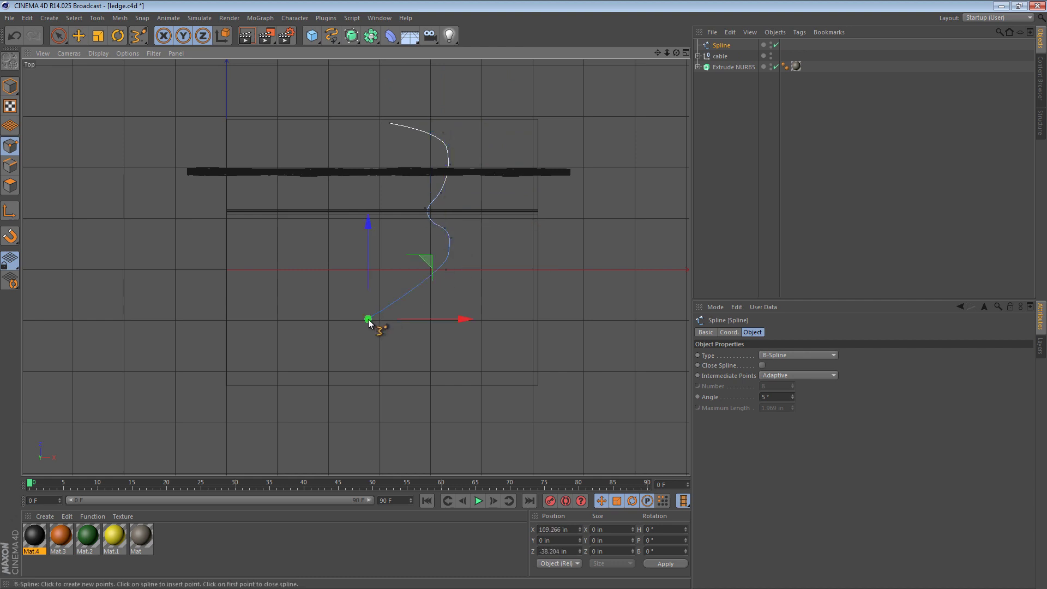
click(195, 327)
Step: Move the third-to-last spline point to about X 165.6 in, Z -11.7 in to smooth the curve
key(e)
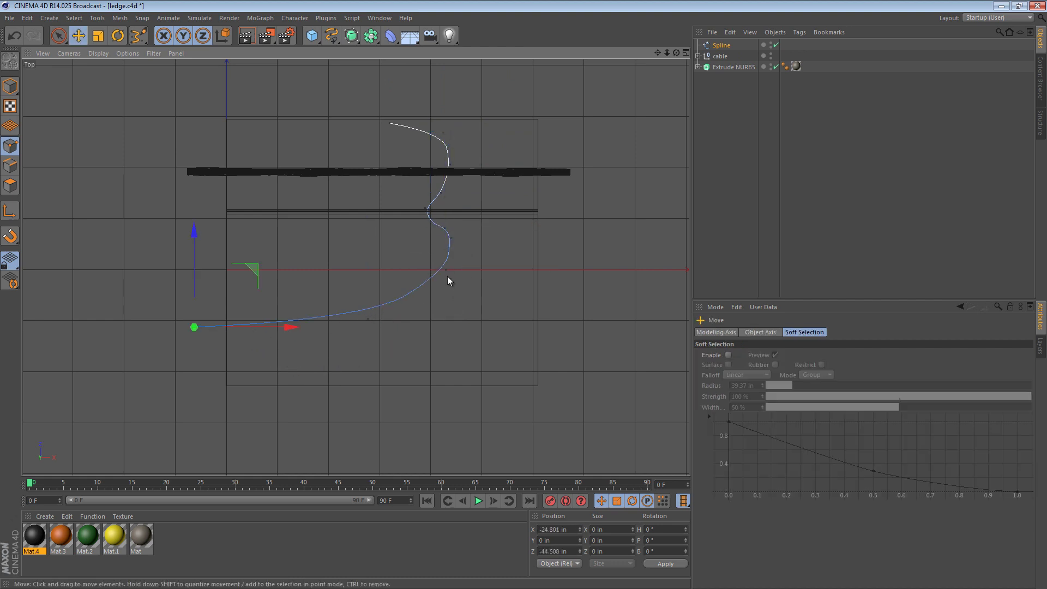
click(446, 271)
drag(447, 289, 443, 305)
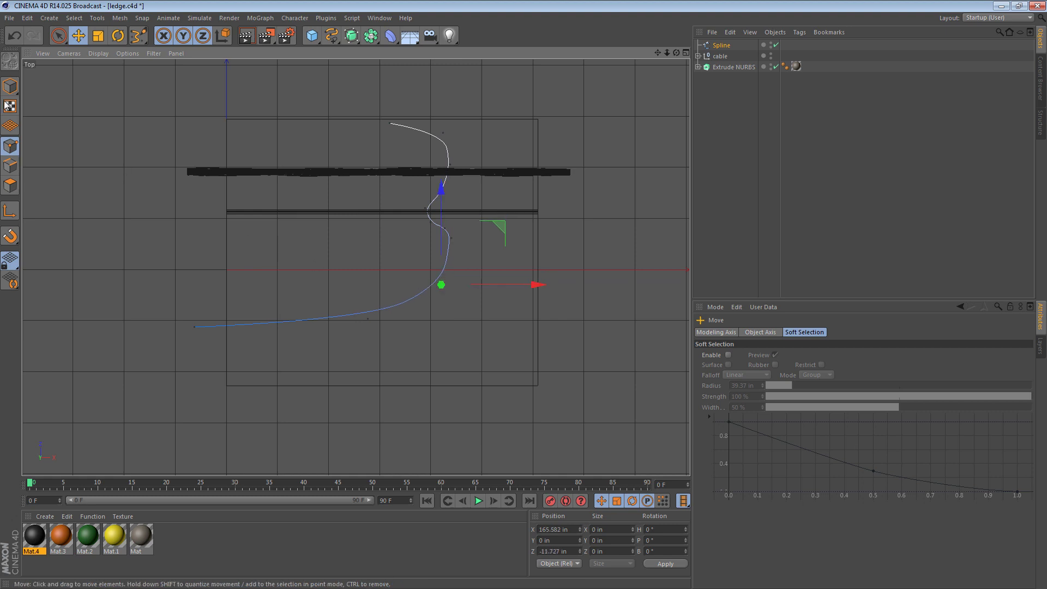
Step: Raise the six spline points that run over the upper ledge surface to about Y 66 in
drag(59, 36, 99, 54)
drag(294, 99, 548, 216)
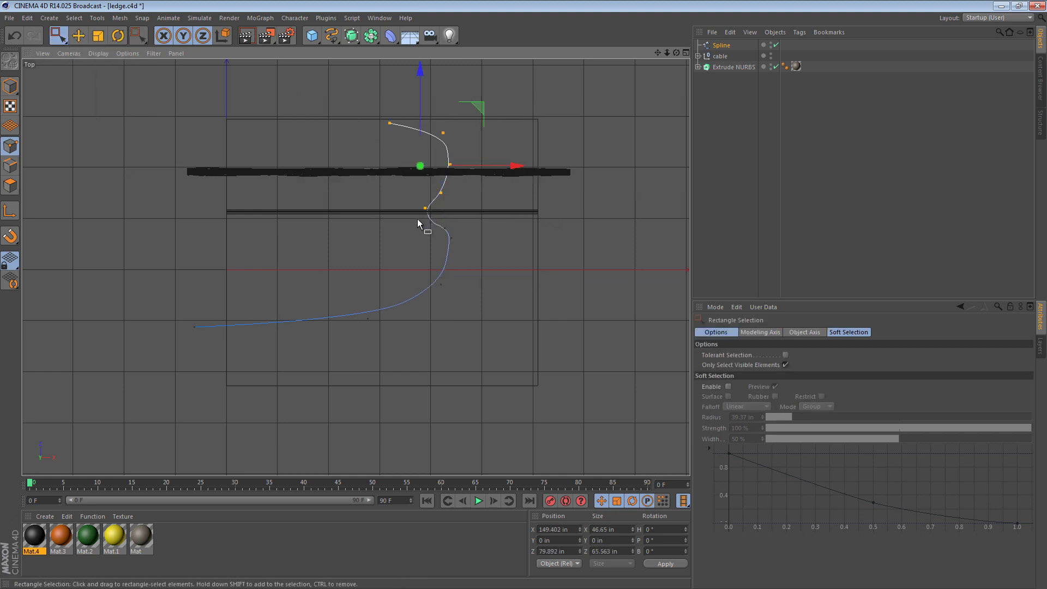
key(F1)
alt+drag(420, 266, 425, 309)
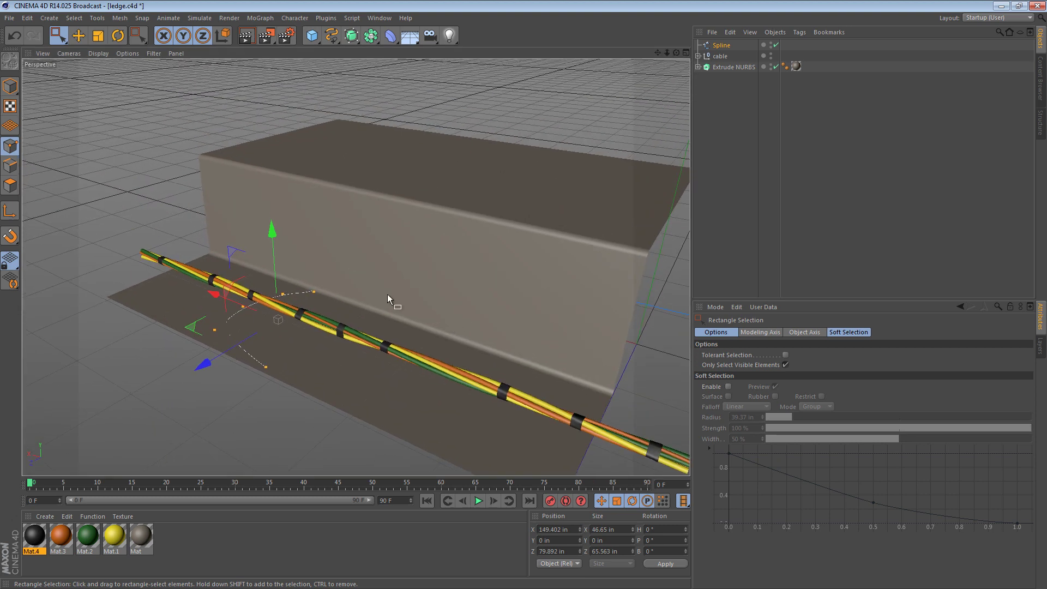
key(F2)
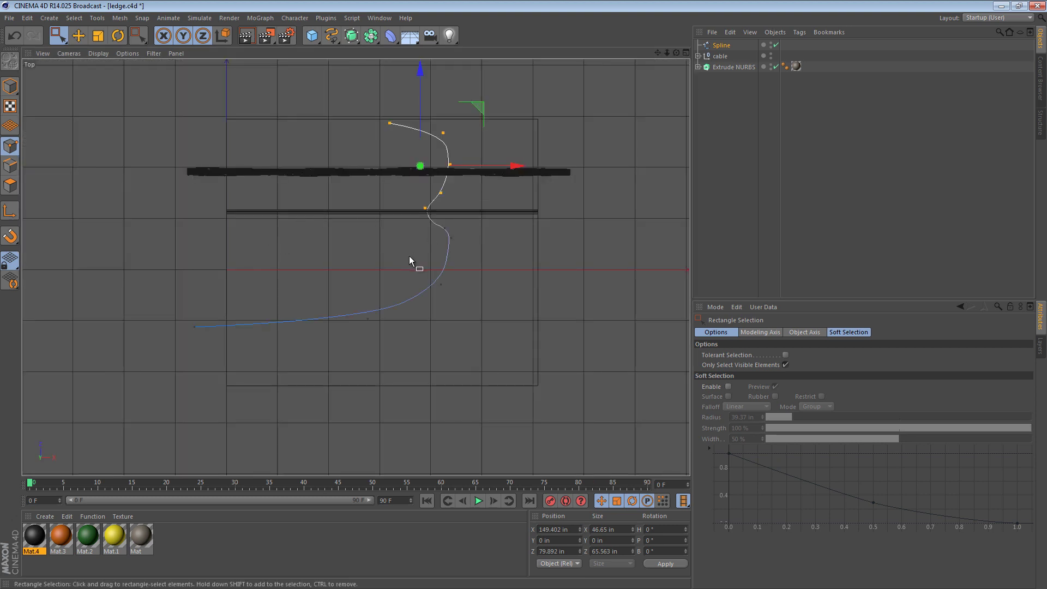
drag(131, 379, 553, 211)
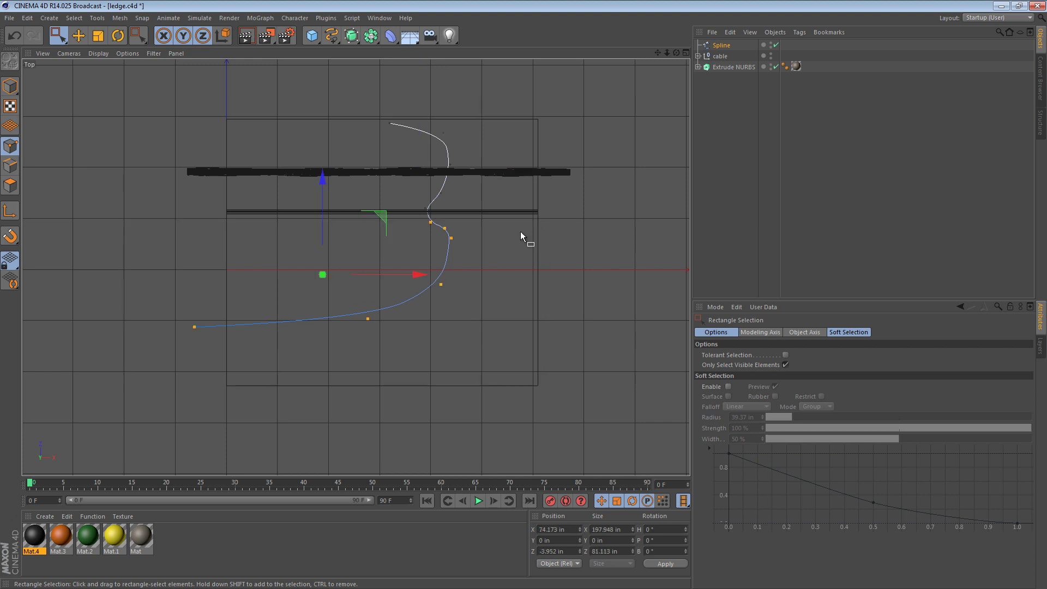
key(F1)
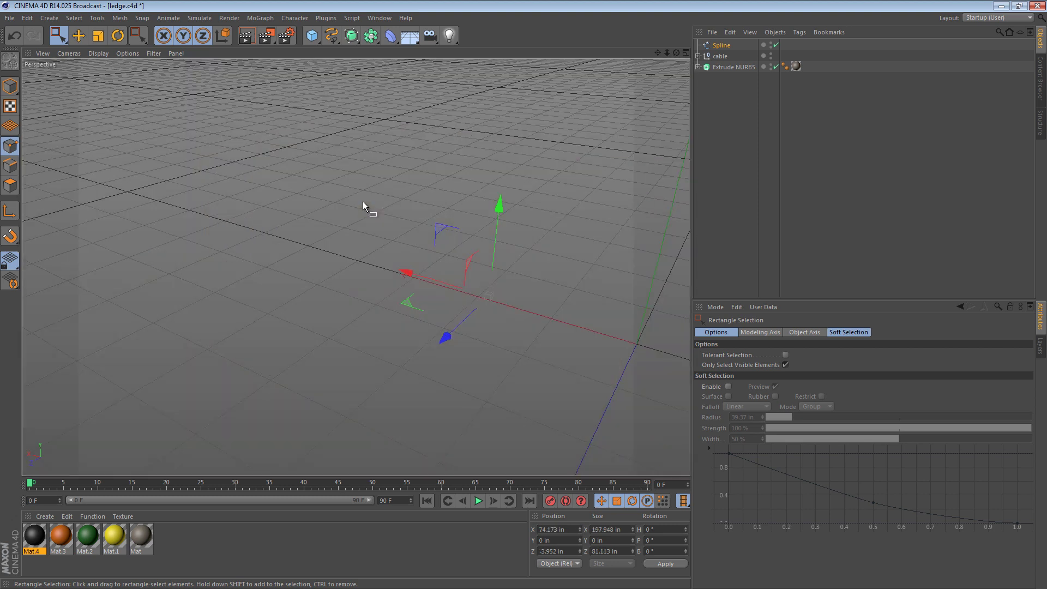
drag(491, 231, 506, 79)
Step: Move the spline point at the ledge's upper edge to about X 147.7 in, Z 47.6 in
key(e)
alt+drag(317, 172, 295, 149)
alt+drag(380, 219, 288, 260)
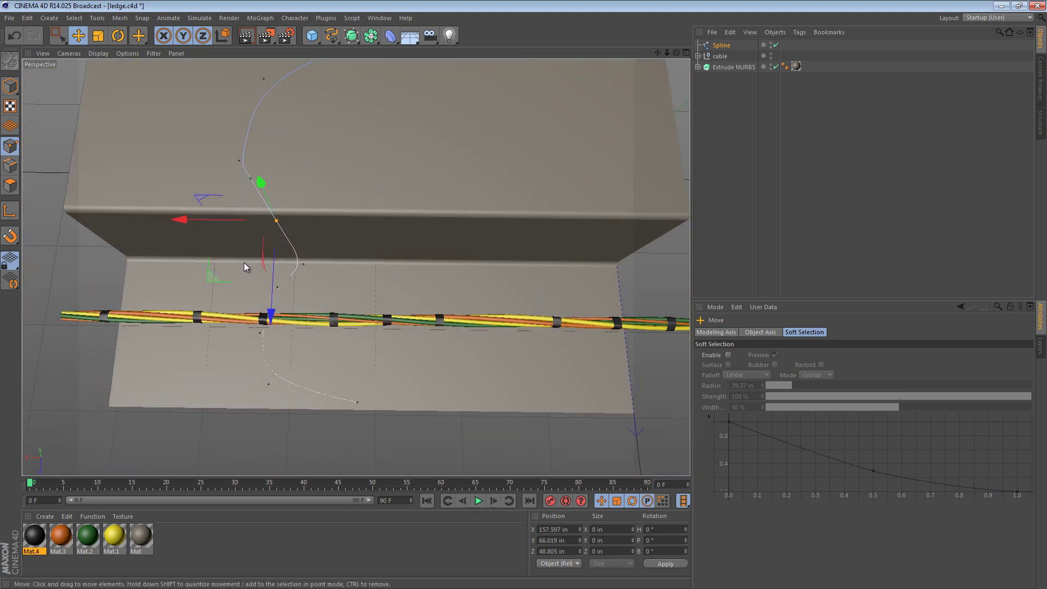
drag(213, 275, 236, 276)
alt+drag(339, 266, 410, 165)
alt+right_drag(554, 234, 366, 252)
alt+right_drag(560, 286, 618, 193)
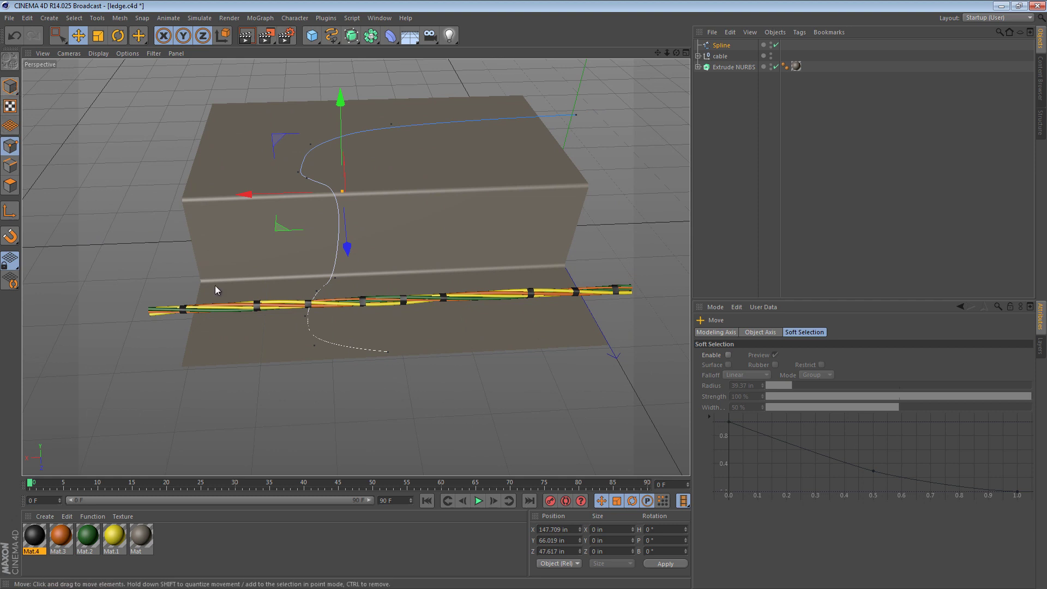
alt+drag(241, 244, 376, 360)
Step: Shift the four outer spline points on the floor along X, bringing the end point to about X 114.2 in, Z 112.7 in
click(63, 38)
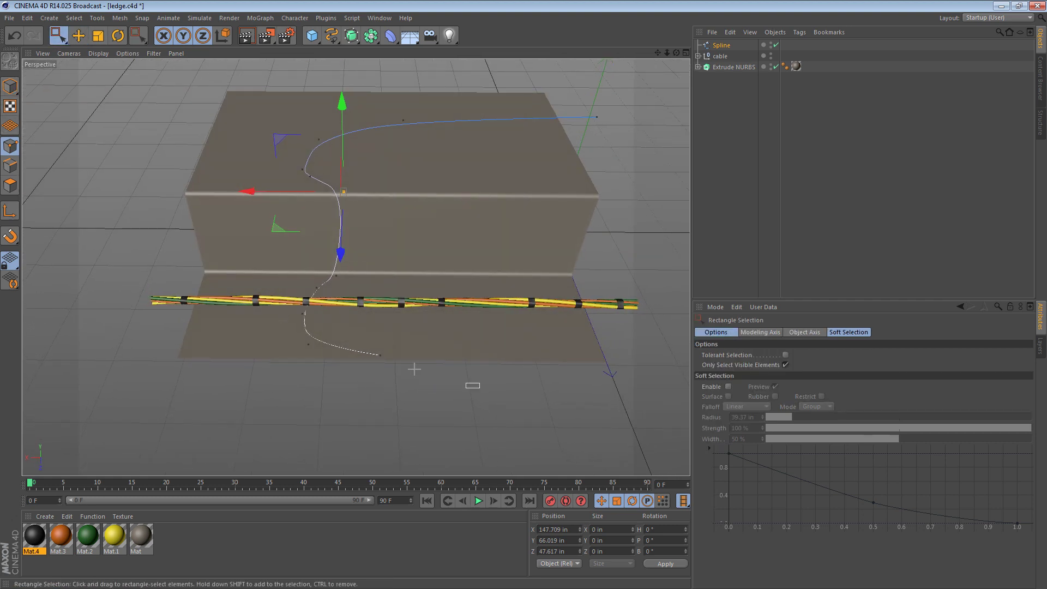
drag(480, 388, 260, 323)
key(e)
click(402, 355)
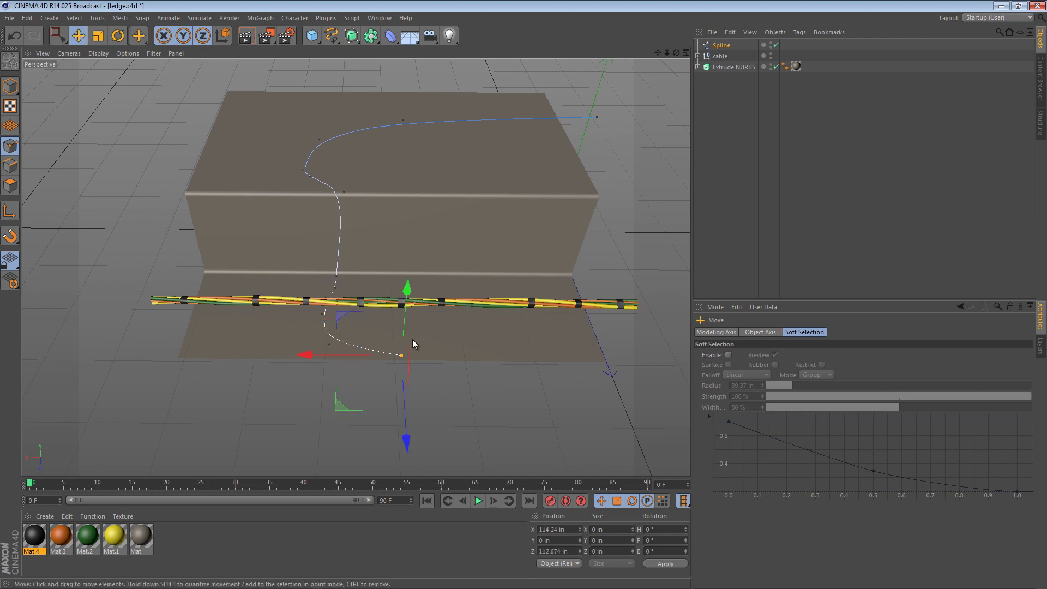
click(726, 124)
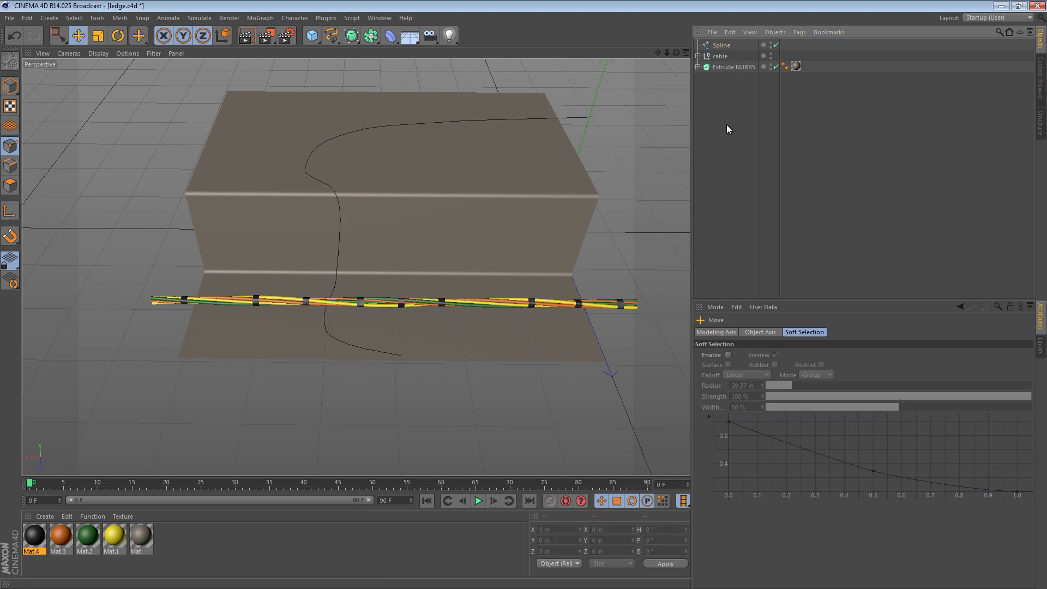
Step: Add a Spline Wrap deformer to the scene
click(717, 56)
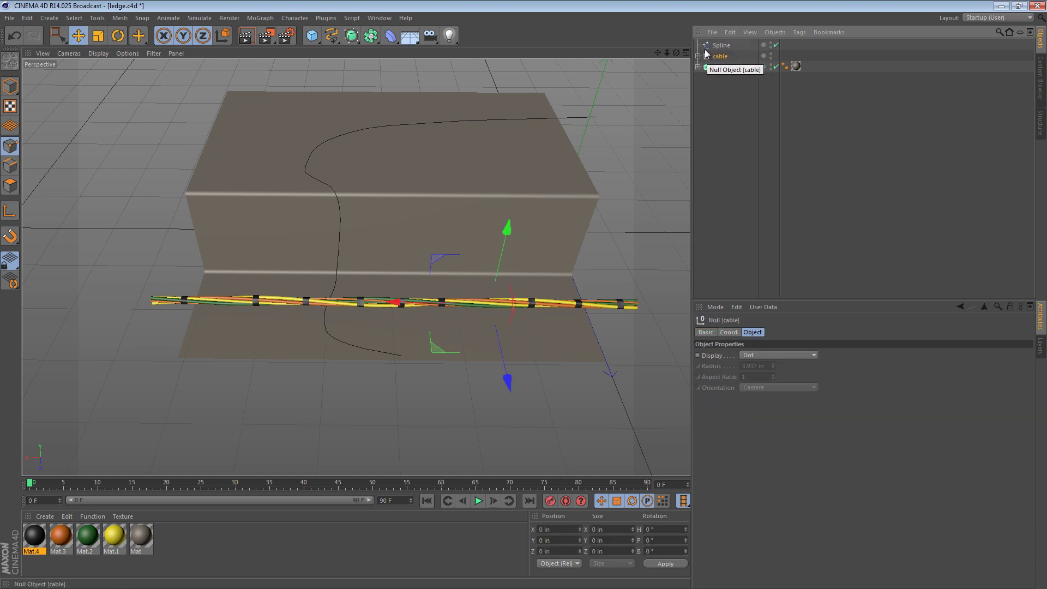
click(725, 66)
click(712, 85)
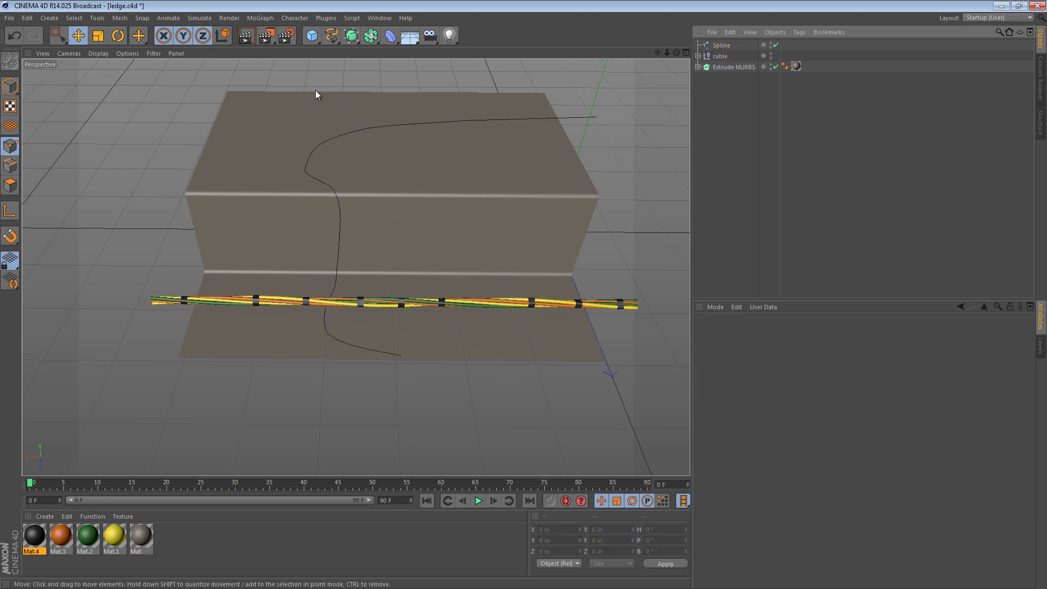
click(389, 35)
click(431, 150)
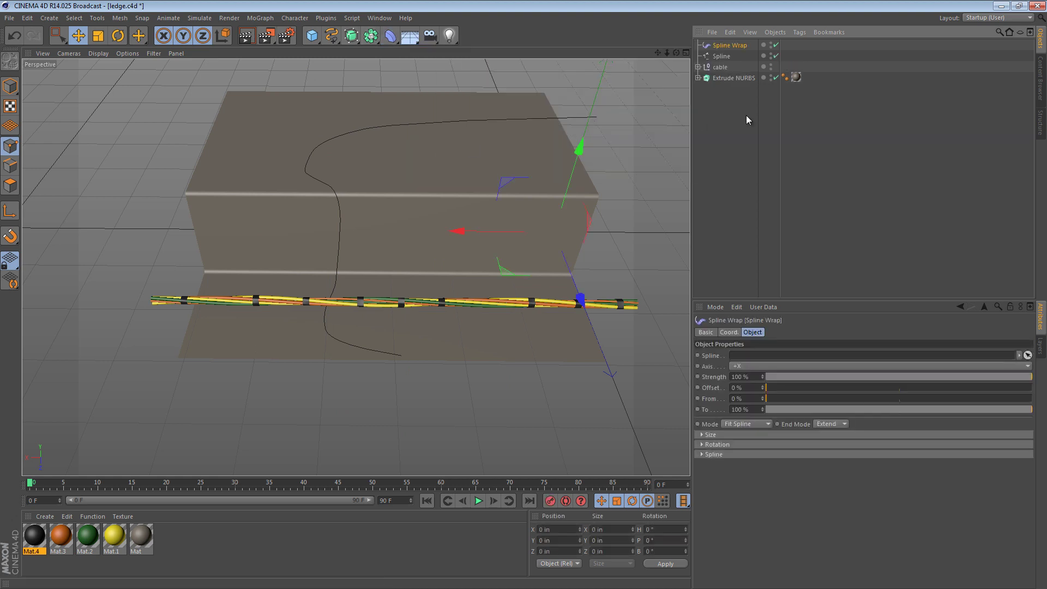
Step: Place the Spline Wrap inside the cable group and assign the drawn spline as its path
click(716, 69)
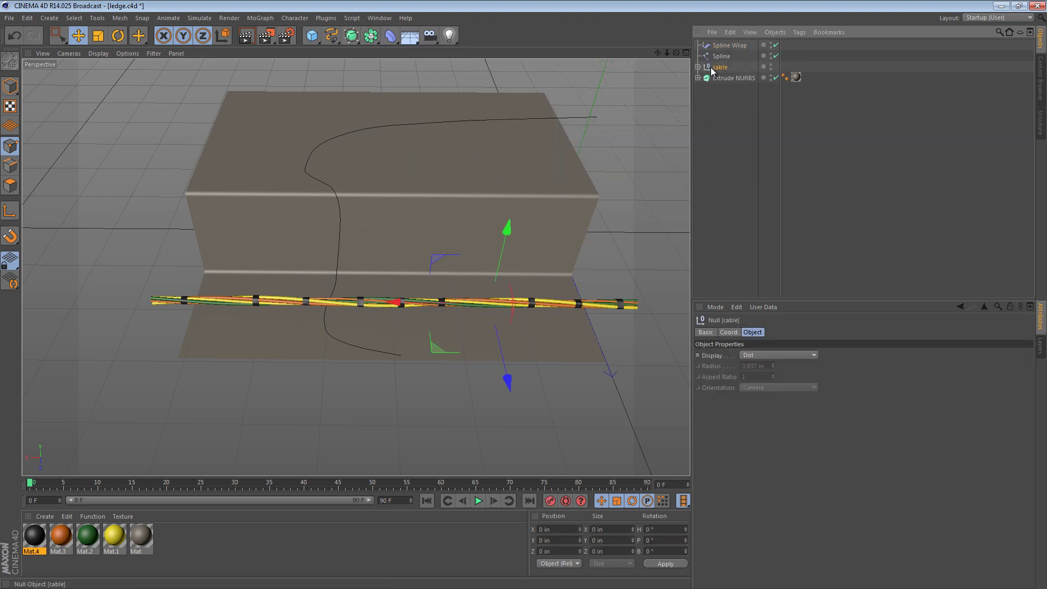
click(721, 48)
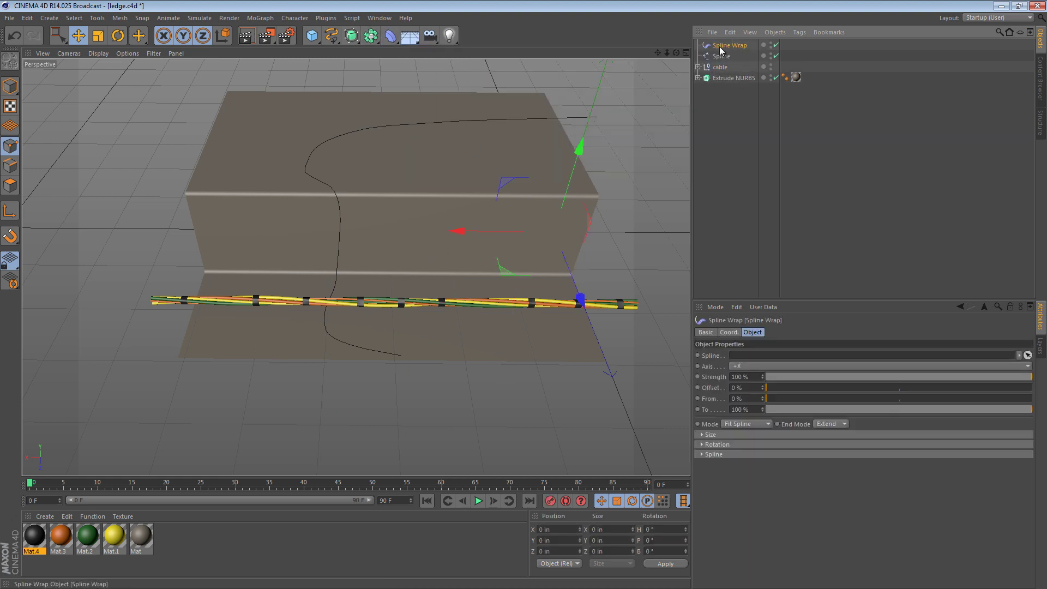
click(698, 68)
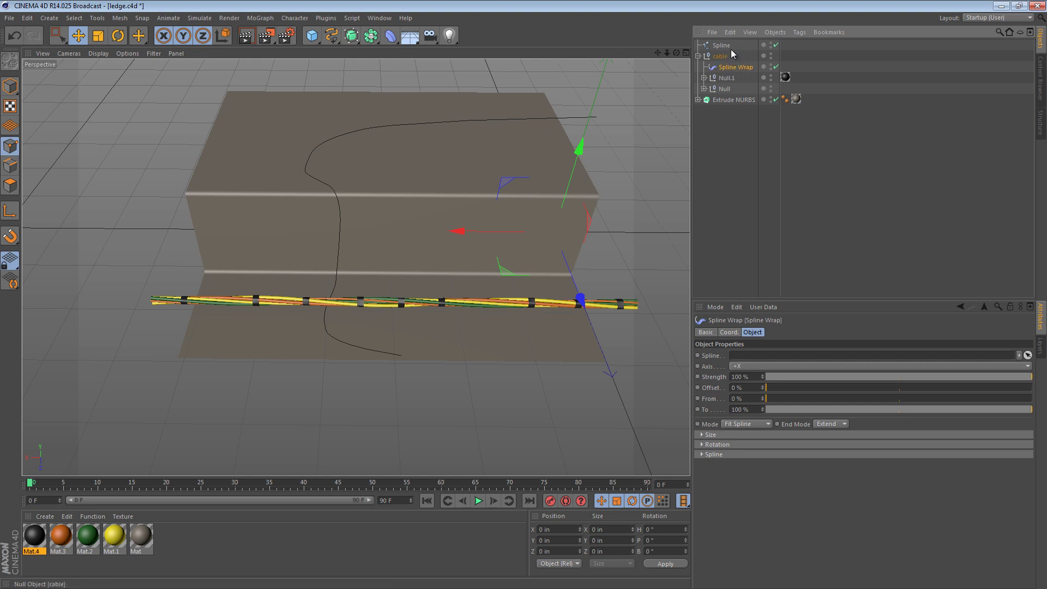
click(722, 47)
drag(782, 362, 782, 357)
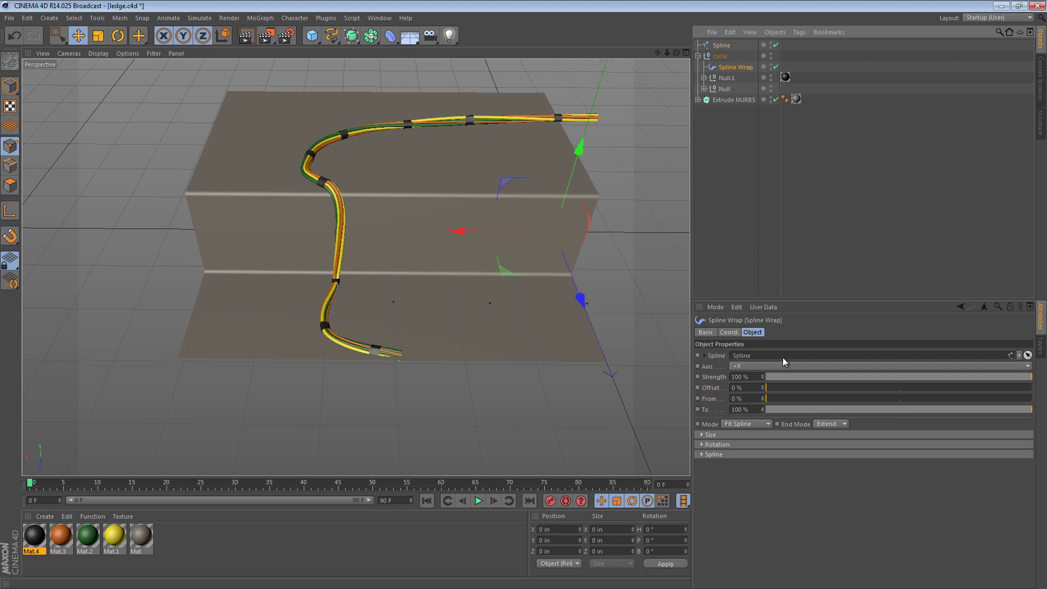
mouse_move(301, 190)
alt+mouse_down()
mouse_move(413, 163)
mouse_move(479, 131)
mouse_move(442, 148)
alt+mouse_up()
alt+right_drag(325, 211, 435, 209)
alt+middle_drag(434, 243, 432, 207)
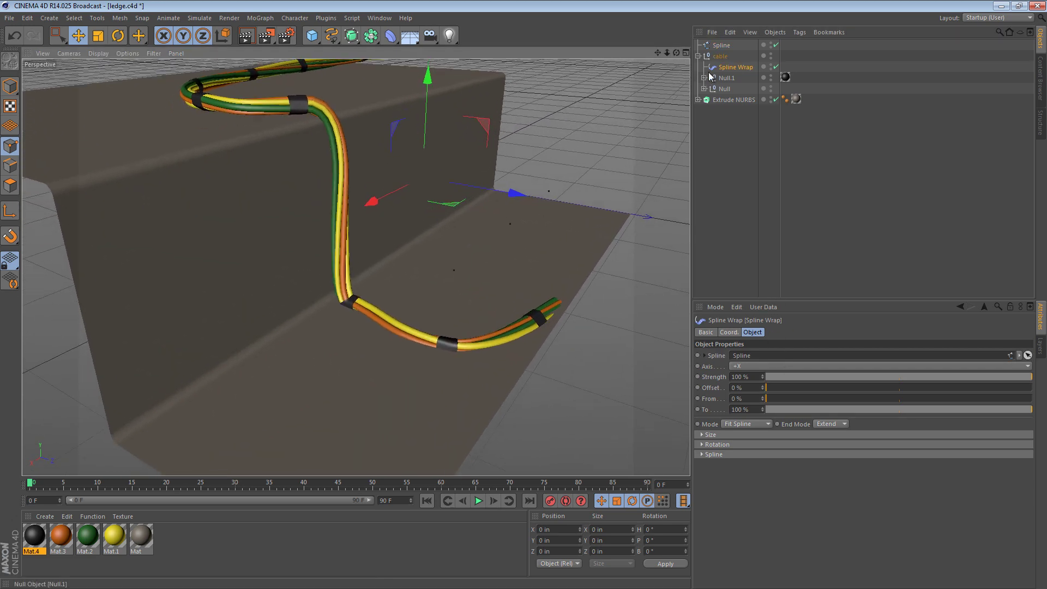
Step: Raise the spline point at the foot of the ledge wall to about Y 12.1 in
click(721, 46)
click(341, 300)
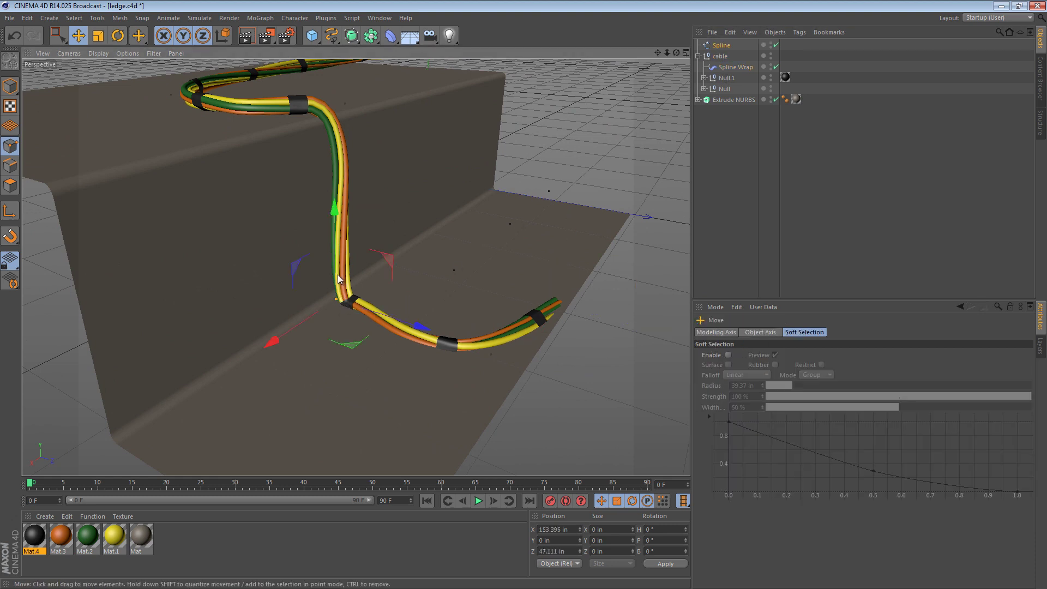
drag(338, 207, 340, 178)
Step: Raise the last three spline points on the floor to about Y 2.4 in so the cable rests on the surface
key(0)
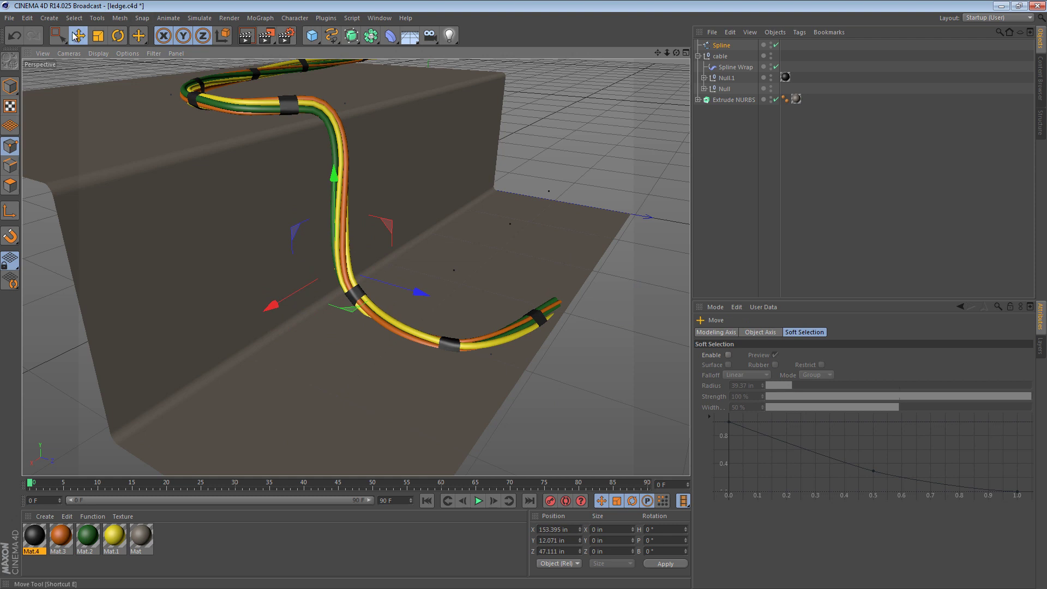
drag(648, 391, 381, 233)
drag(494, 225, 495, 217)
alt+drag(495, 297, 501, 194)
Step: Raise the floor spline point next to the lower bend to about Y 1.7 in
key(e)
key(0)
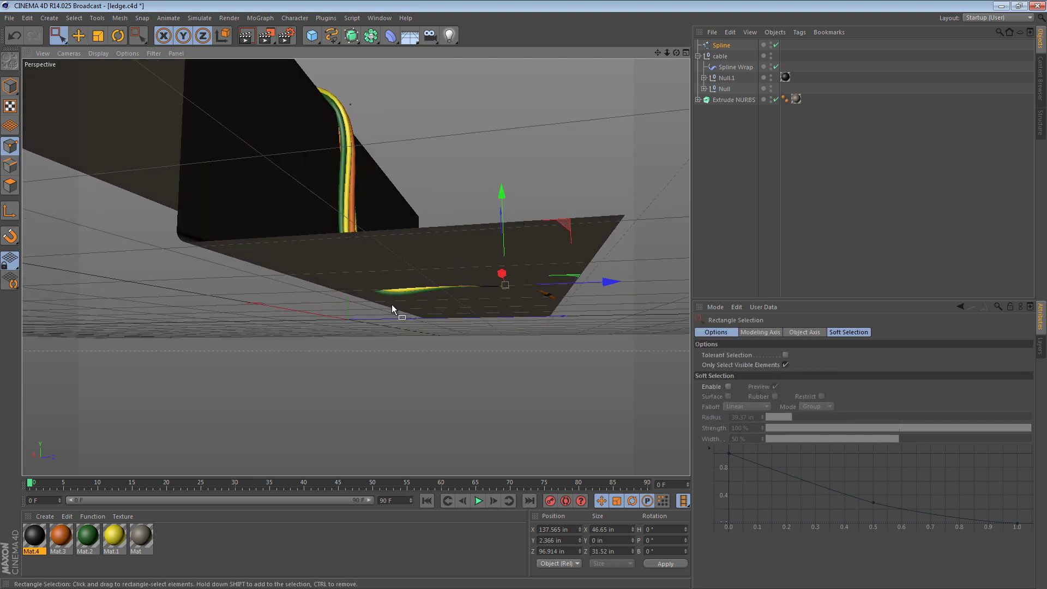
mouse_move(391, 304)
mouse_down()
mouse_move(350, 281)
mouse_move(399, 302)
mouse_up()
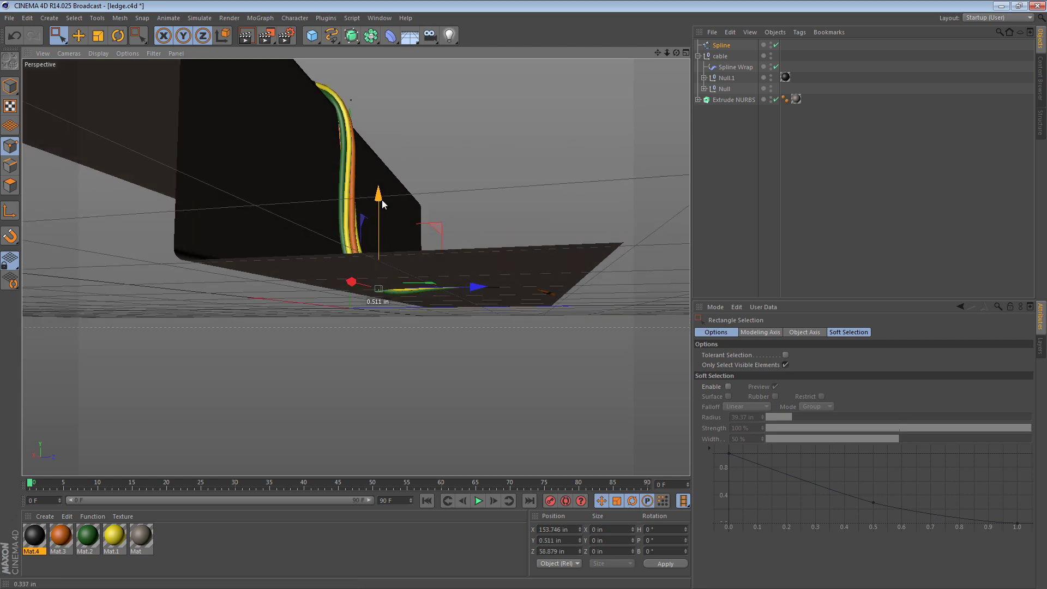
drag(381, 199, 382, 196)
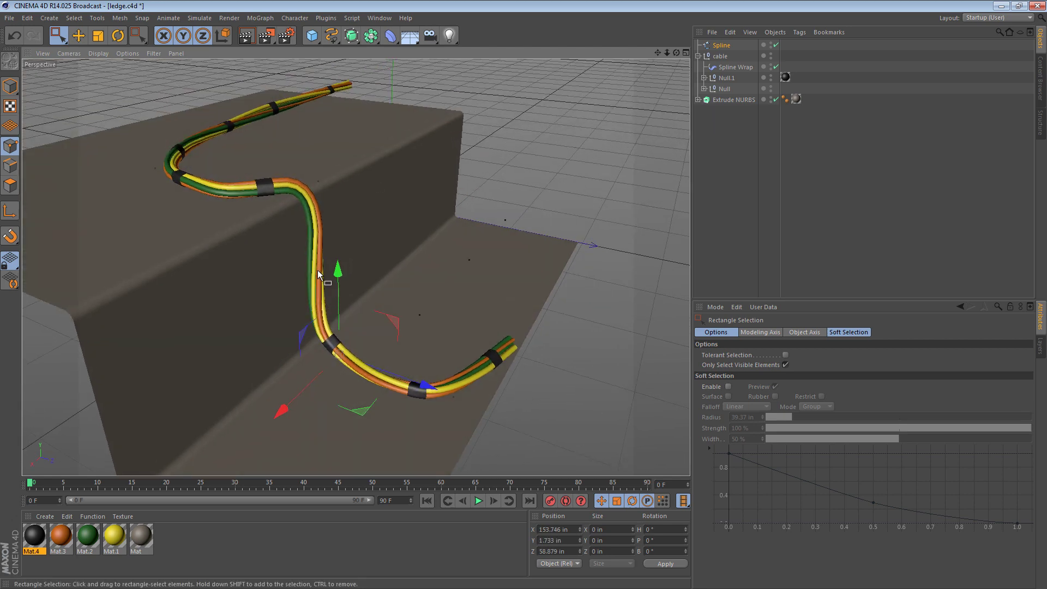
Step: Move the spline point at the ledge's upper edge to about Y 64.2 in, Z 51.5 in
alt+drag(317, 269, 450, 155)
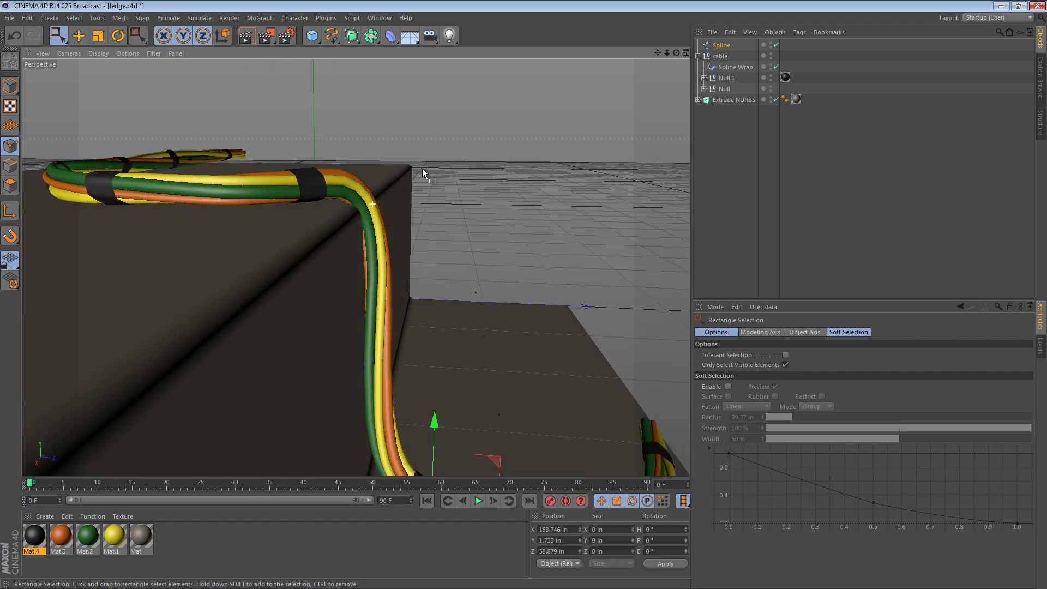
key(e)
alt+drag(387, 185, 61, 208)
alt+middle_drag(169, 235, 237, 266)
alt+right_drag(425, 181, 564, 204)
alt+drag(466, 230, 507, 316)
drag(271, 248, 333, 341)
key(ctrl+z)
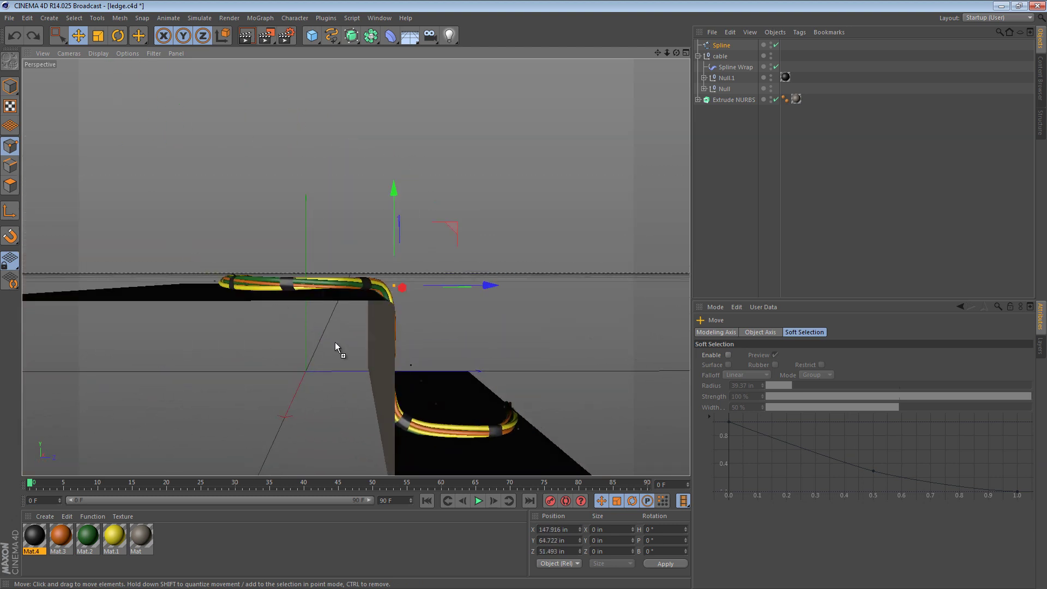
Step: Lower the spline points on top of the ledge to about Y 65.4 in
click(65, 41)
click(106, 70)
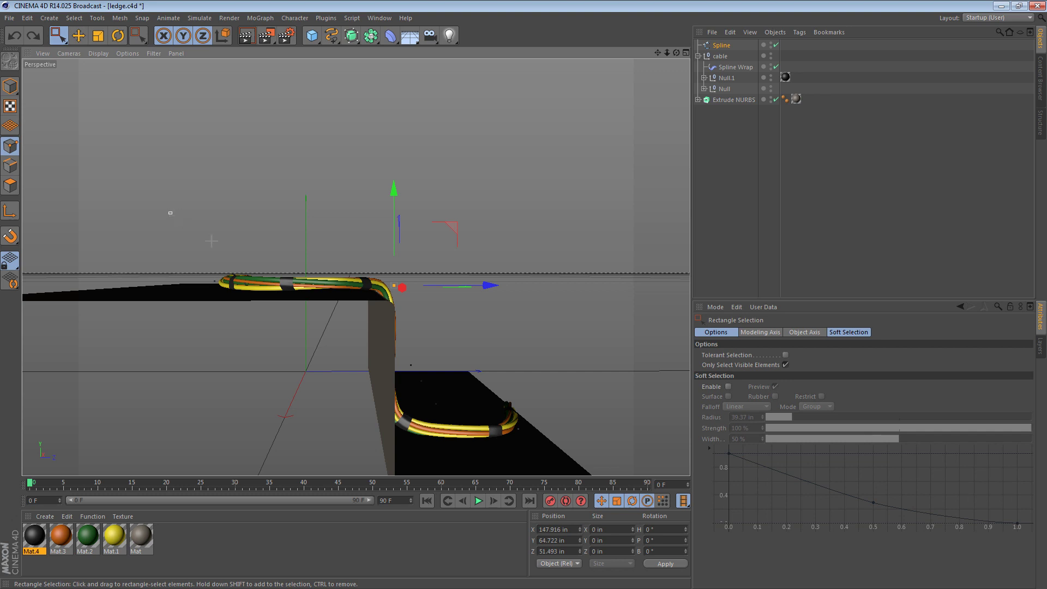
drag(168, 211, 358, 344)
alt+right_drag(334, 310, 429, 299)
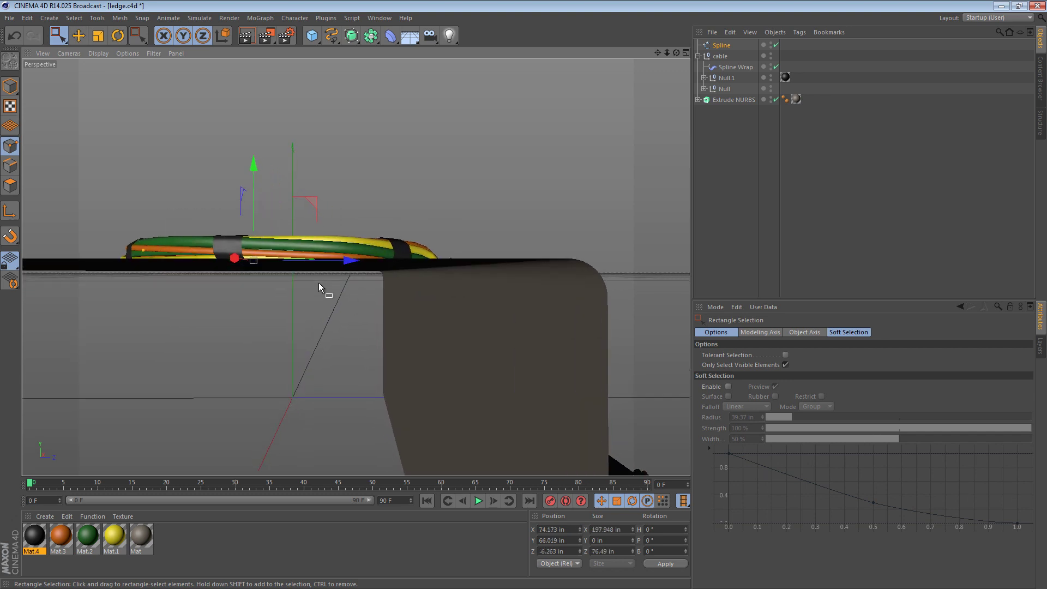
mouse_move(259, 238)
alt+mouse_down()
mouse_move(258, 221)
mouse_move(260, 235)
alt+mouse_up()
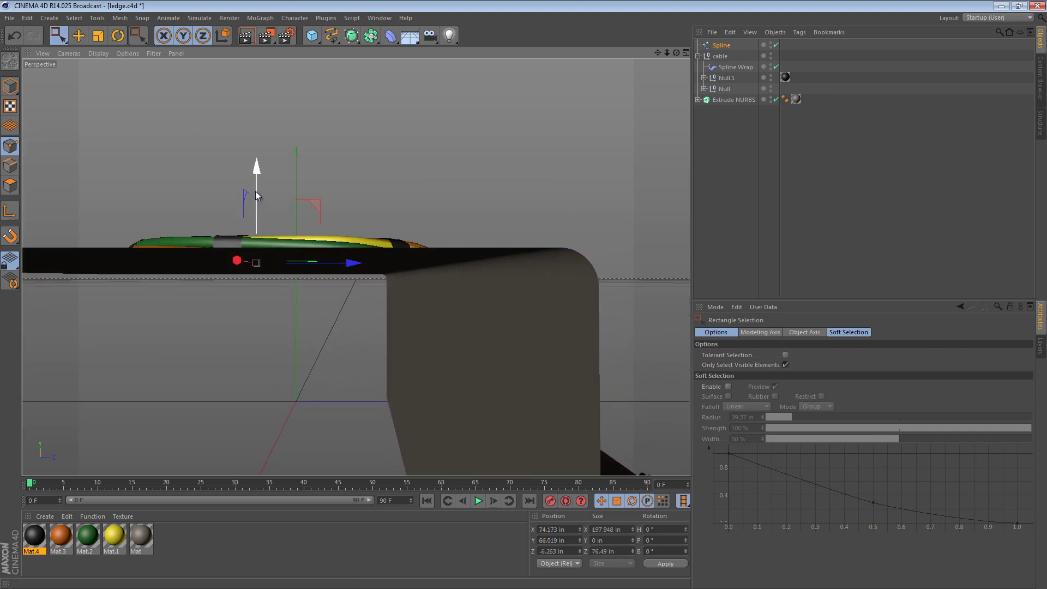
drag(256, 190, 256, 192)
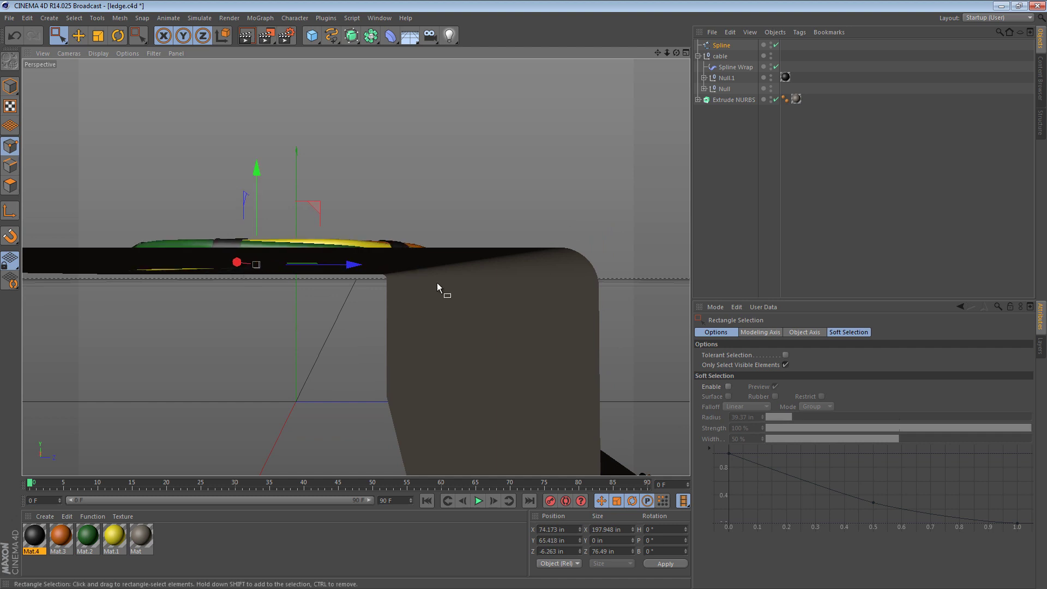
Step: Examine how the wrapped cable lies along the ledge from several angles with the spline points hidden
alt+right_drag(437, 283, 318, 281)
alt+drag(318, 281, 87, 294)
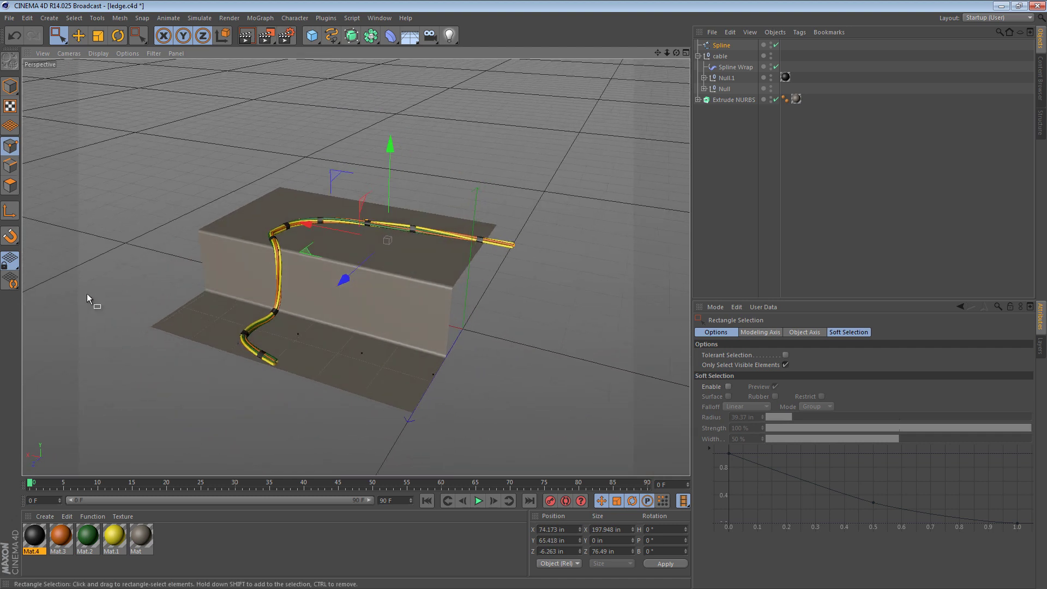
click(6, 84)
alt+right_drag(379, 267, 499, 271)
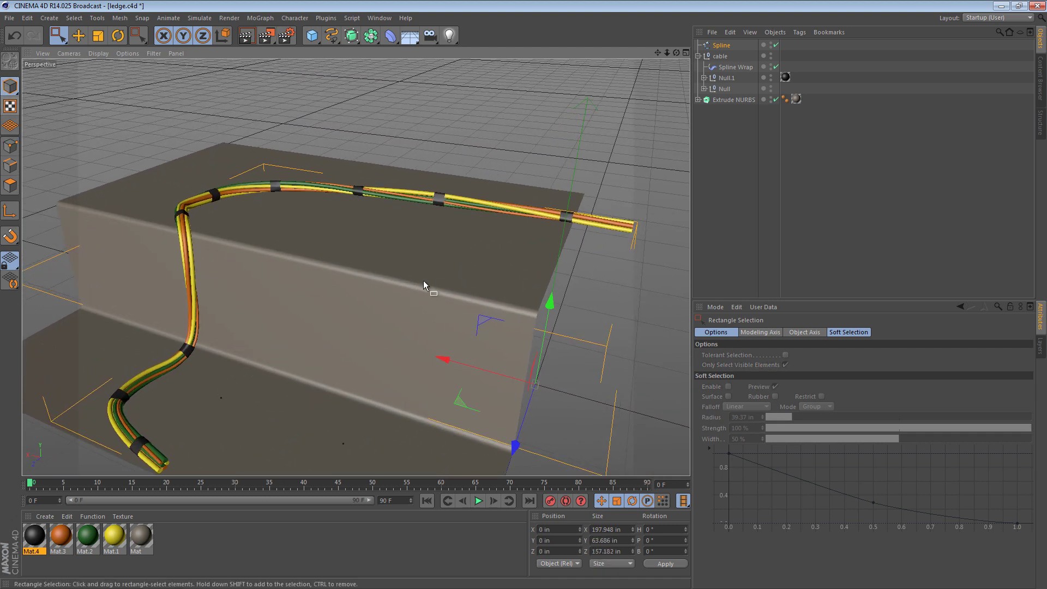
alt+middle_drag(423, 280, 458, 251)
click(436, 259)
alt+drag(315, 251, 472, 222)
alt+middle_drag(355, 266, 481, 228)
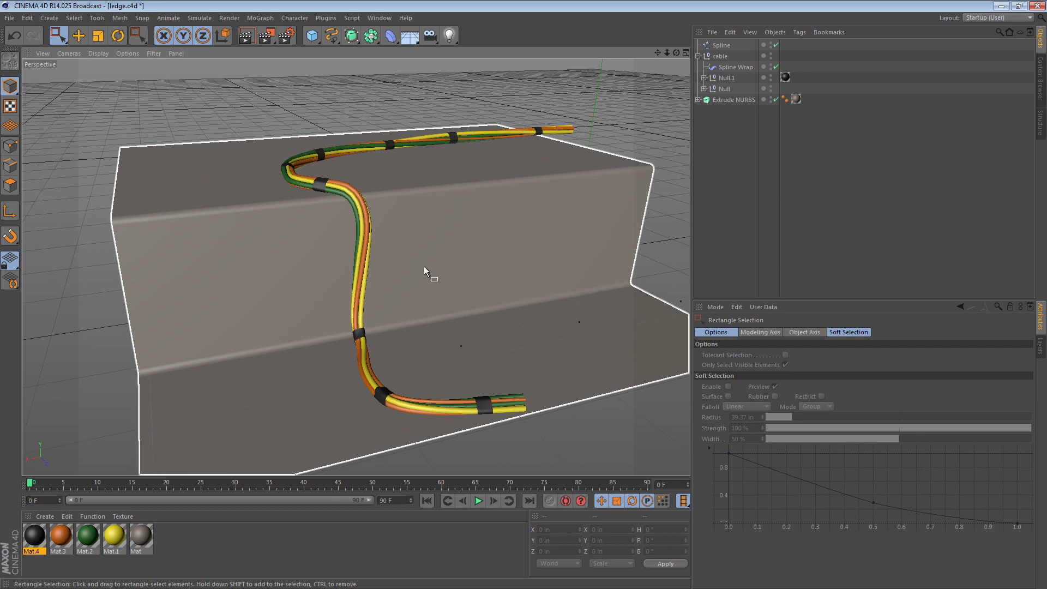
alt+right_drag(414, 271, 477, 265)
alt+drag(478, 267, 505, 272)
alt+drag(461, 303, 285, 283)
Step: Shift the five lower spline points together along X to a center of about X 122.8 in
drag(341, 303, 515, 385)
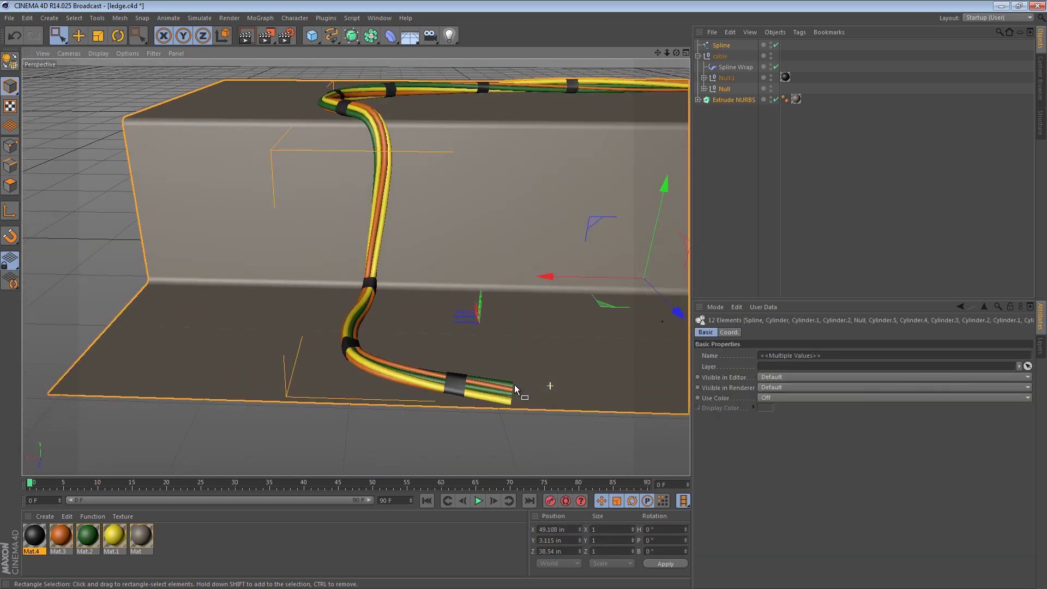
click(728, 45)
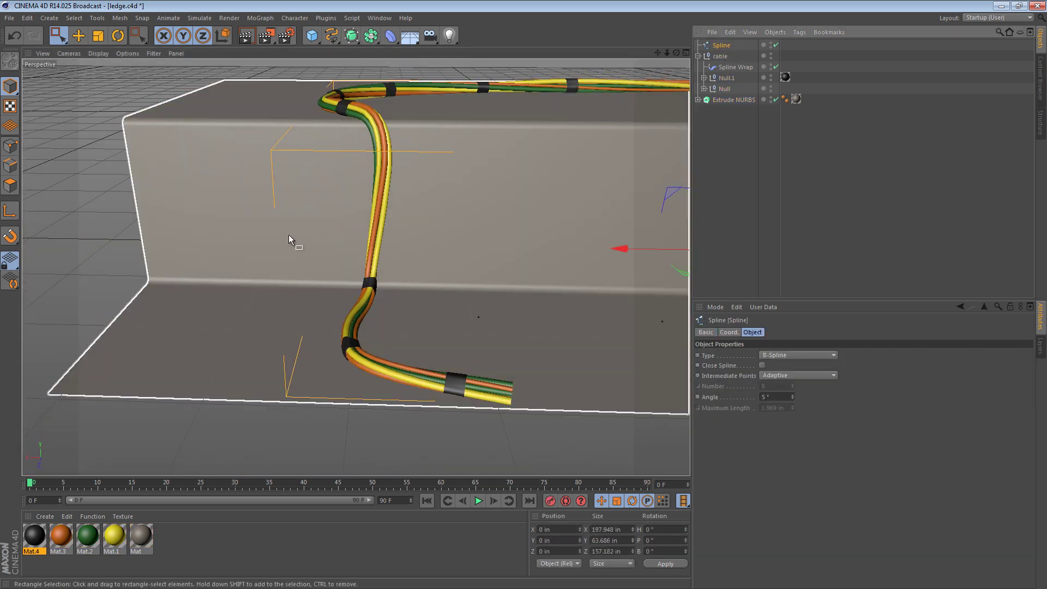
click(10, 146)
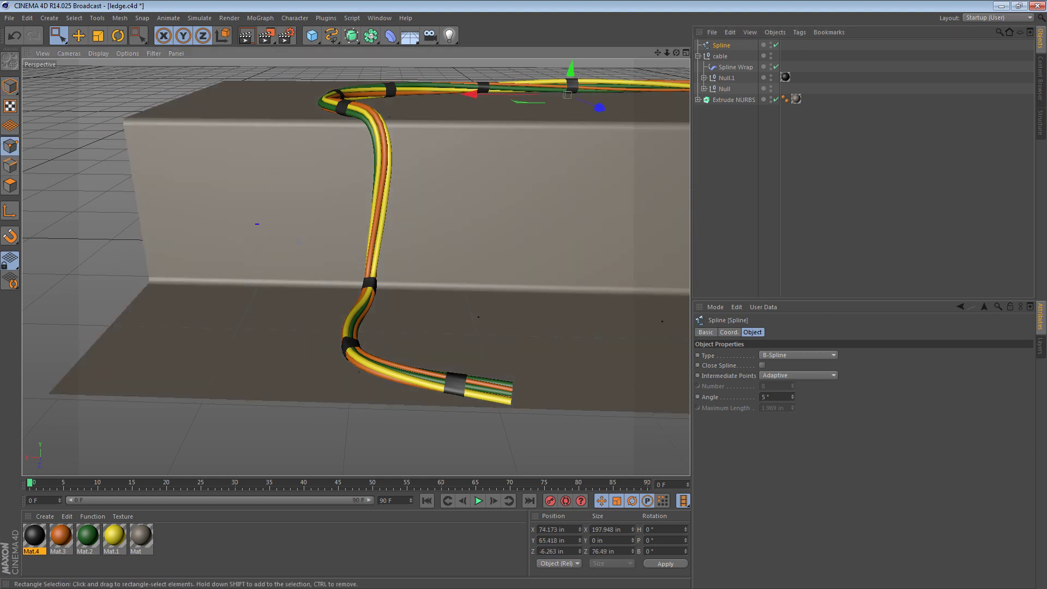
drag(255, 224, 605, 438)
key(e)
drag(320, 315, 369, 318)
drag(343, 248, 386, 258)
key(ctrl+z)
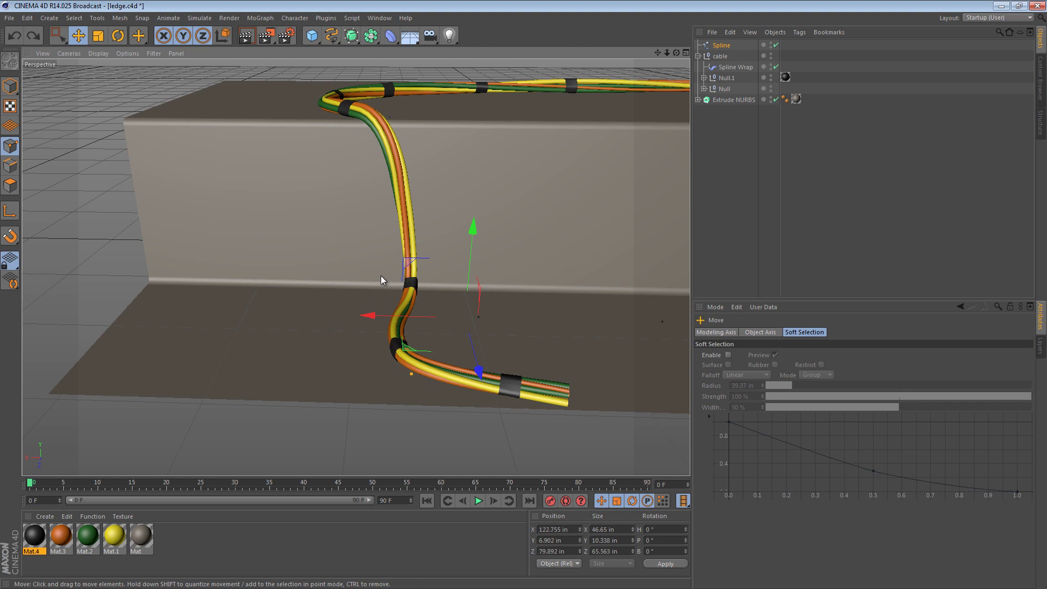
Step: Move the two spline points at the foot of the ledge wall along X to about X 146.9 in
drag(58, 36, 117, 67)
drag(307, 224, 479, 303)
drag(319, 280, 417, 315)
alt+right_drag(387, 303, 444, 298)
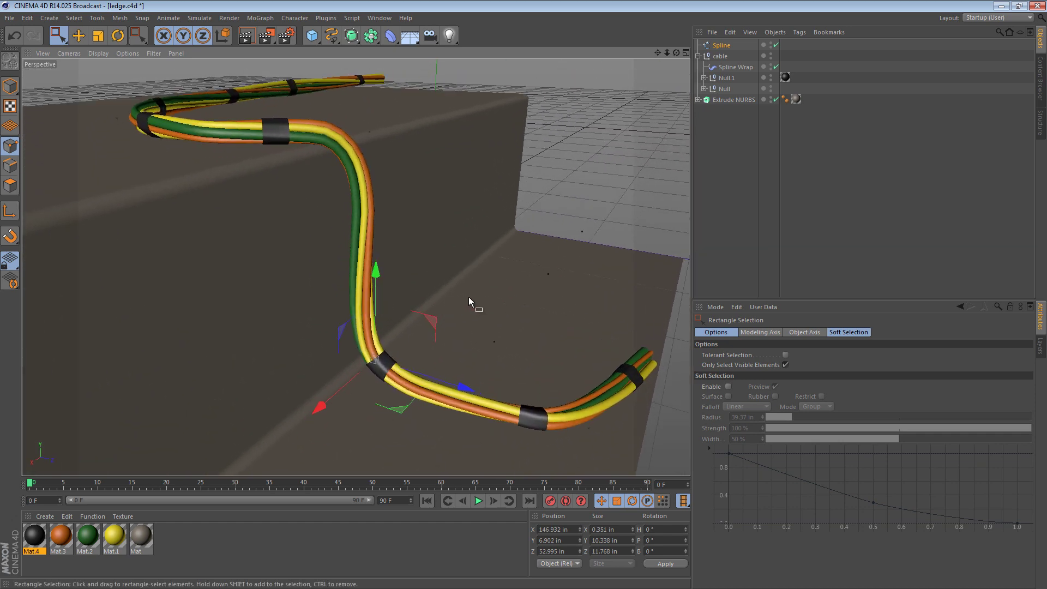
alt+drag(471, 297, 427, 319)
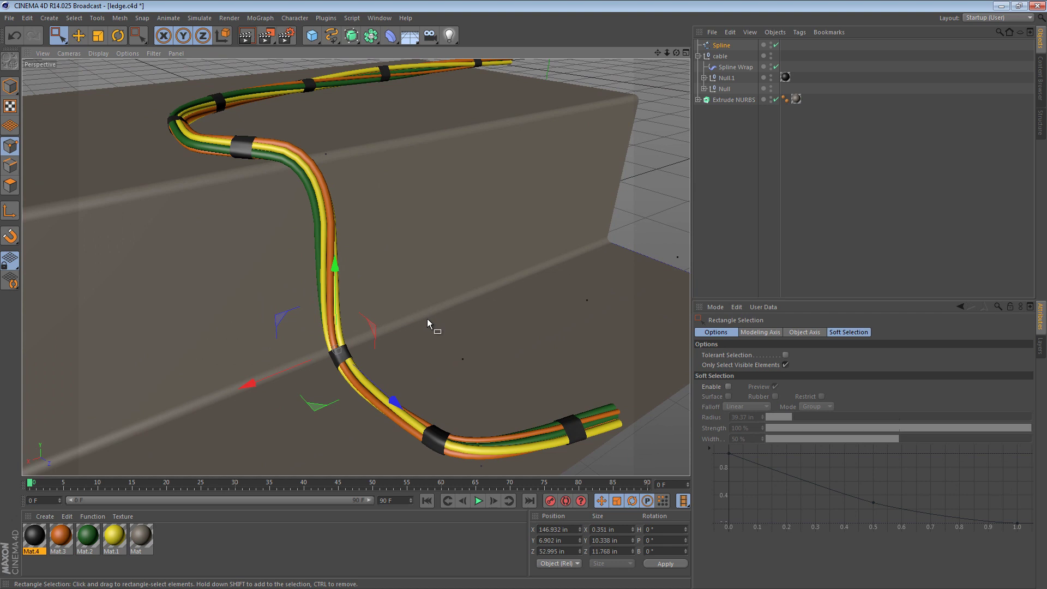